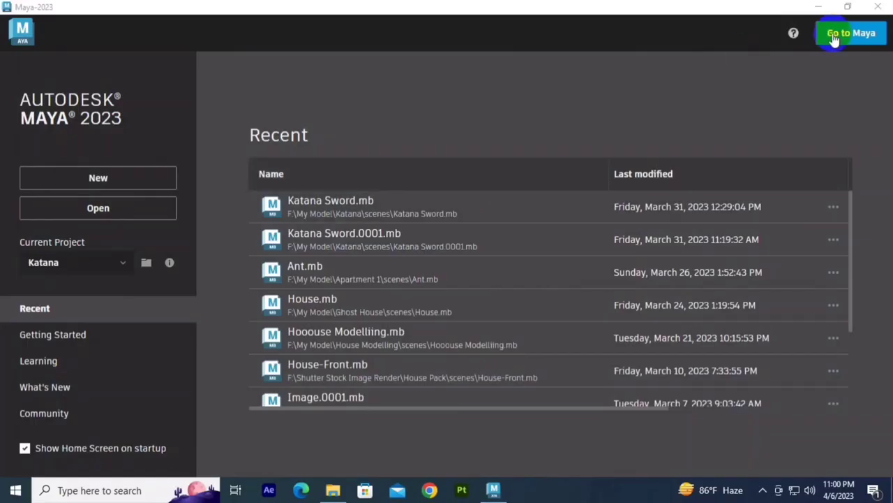
Step: Switch to the Maya workspace and create a new project named 'Water Bottle'
{"action": "left_click", "coordinate": [841, 33]}
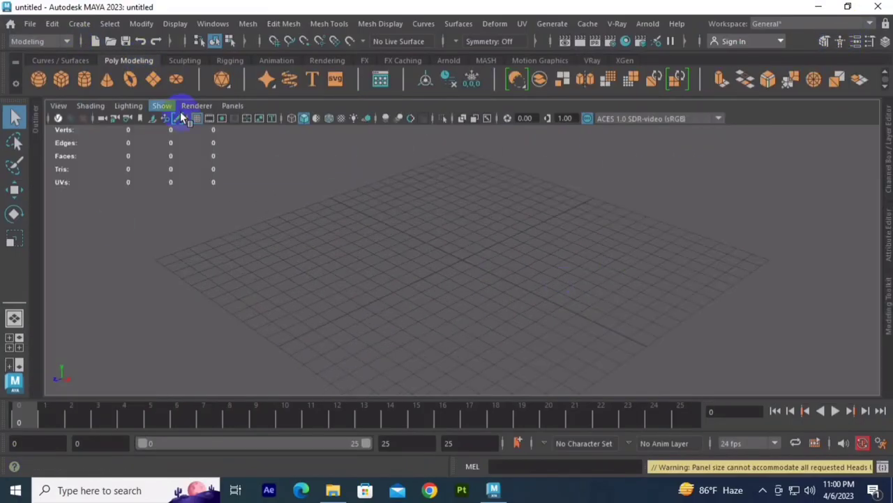
{"action": "left_click", "coordinate": [30, 23]}
{"action": "left_click", "coordinate": [70, 399]}
{"action": "type", "text": "Water Bottl"}
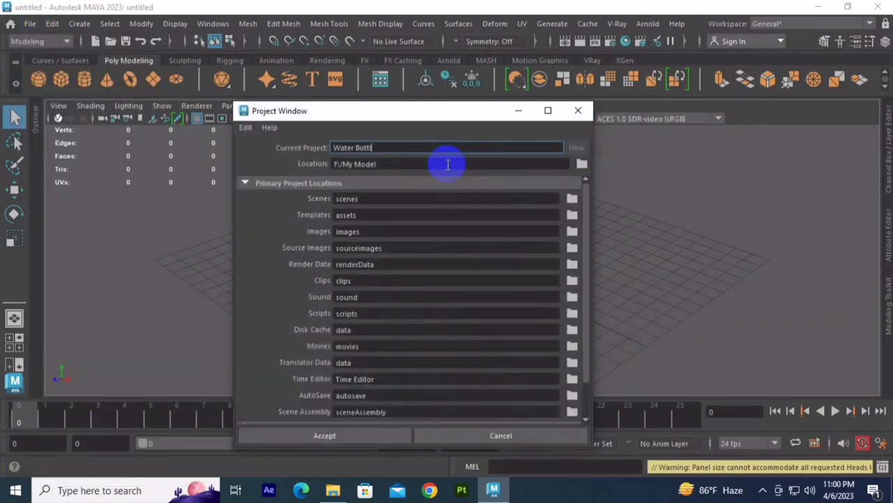
{"action": "type", "text": "e"}
{"action": "left_click", "coordinate": [339, 435]}
{"action": "left_click", "coordinate": [412, 293]}
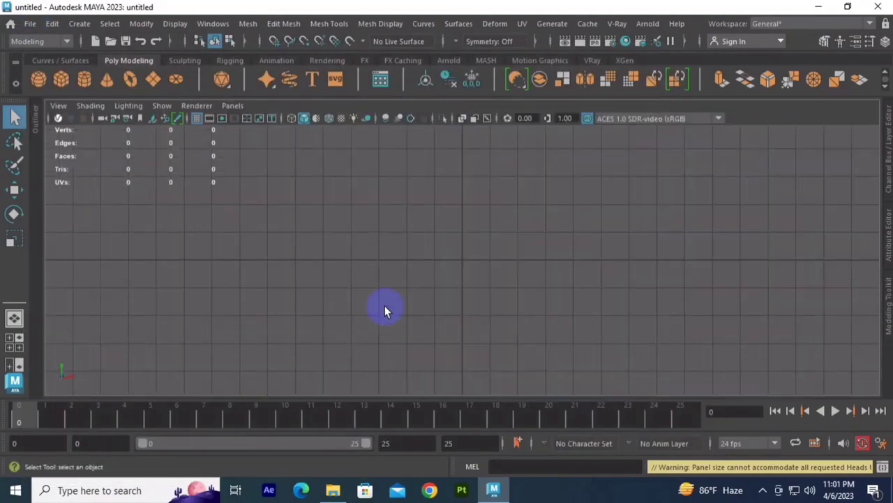
Step: Stretch the polygon cylinder much taller in Y and bevel its bottom edges
{"action": "left_click_drag", "start_coordinate": [479, 293], "coordinate": [590, 275]}
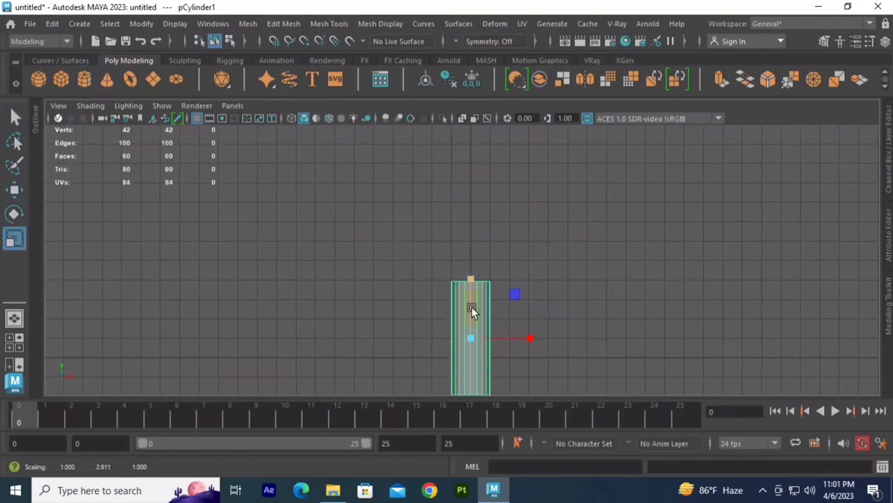
{"action": "key", "text": "t"}
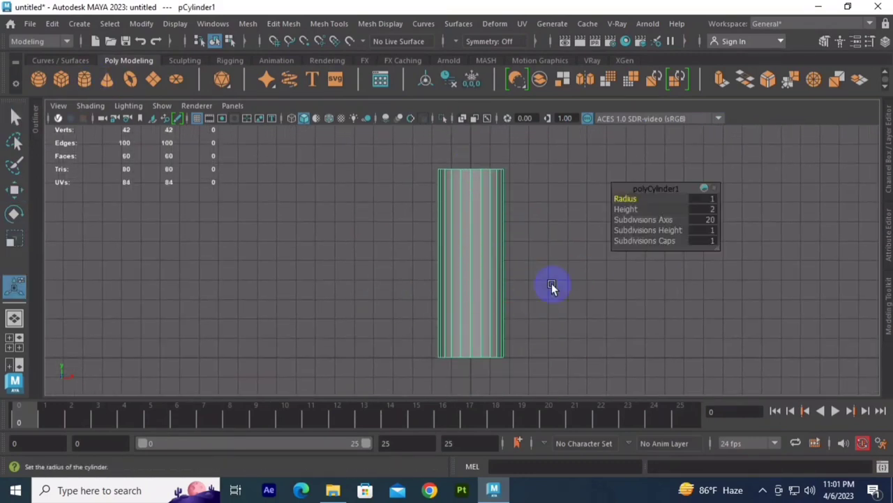
{"action": "key", "text": "F10"}
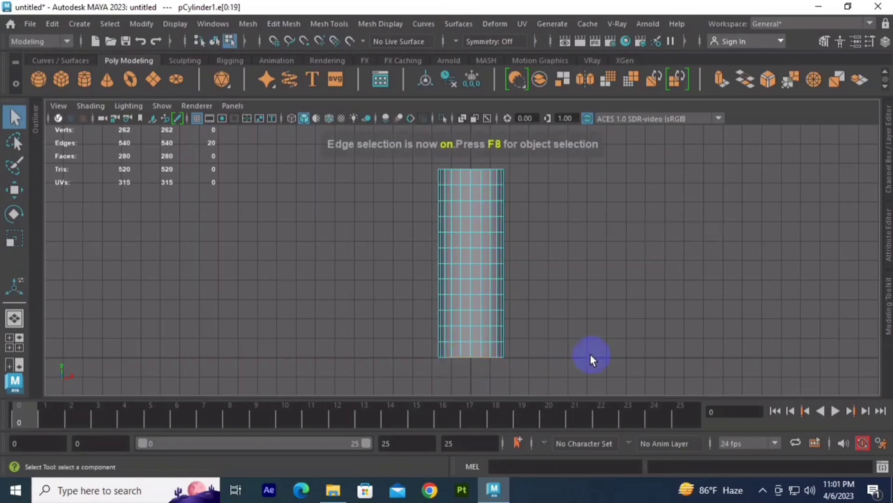
{"action": "left_click", "coordinate": [821, 353]}
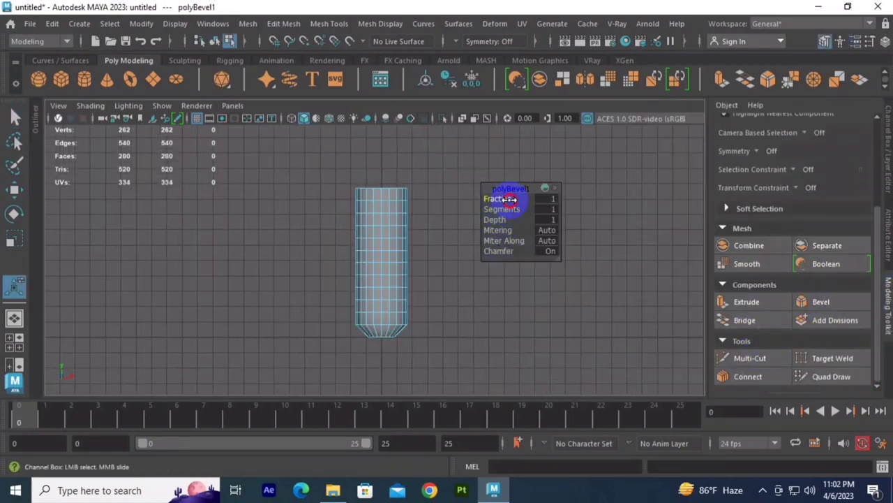
{"action": "scroll", "coordinate": [426, 293], "scroll_direction": "up", "scroll_amount": 5}
{"action": "scroll", "coordinate": [293, 353], "scroll_direction": "down", "scroll_amount": 5}
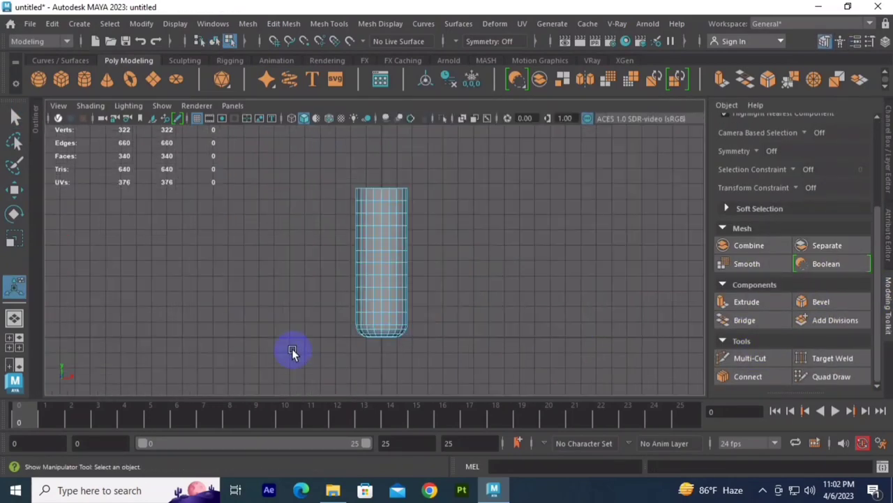
{"action": "scroll", "coordinate": [487, 270], "scroll_direction": "up", "scroll_amount": 4}
{"action": "key", "text": "F11"}
{"action": "scroll", "coordinate": [349, 304], "scroll_direction": "up", "scroll_amount": 1}
{"action": "mouse_move", "coordinate": [349, 303]}
{"action": "left_mouse_down", "text": "alt"}
{"action": "mouse_move", "coordinate": [503, 249]}
{"action": "mouse_move", "coordinate": [384, 250]}
{"action": "mouse_move", "coordinate": [459, 308]}
{"action": "left_mouse_up", "text": "alt"}
Step: Try a first extrusion of the bottom cap faces, then undo it
{"action": "key", "text": "ctrl+z"}
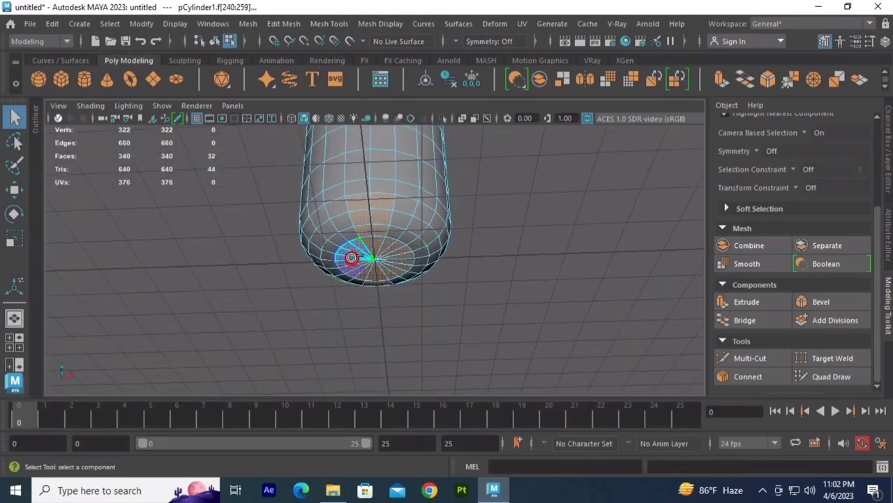
{"action": "key", "text": "space"}
{"action": "key", "text": "space"}
{"action": "key", "text": "space"}
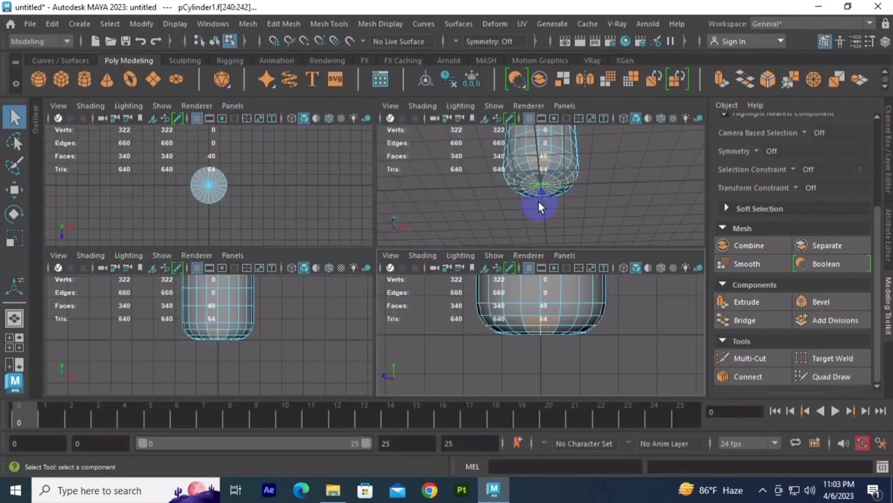
{"action": "key", "text": "space"}
{"action": "mouse_move", "coordinate": [397, 240]}
{"action": "left_mouse_down", "text": "alt"}
{"action": "mouse_move", "coordinate": [453, 285]}
{"action": "mouse_move", "coordinate": [389, 245]}
{"action": "mouse_move", "coordinate": [361, 251]}
{"action": "left_mouse_up", "text": "alt"}
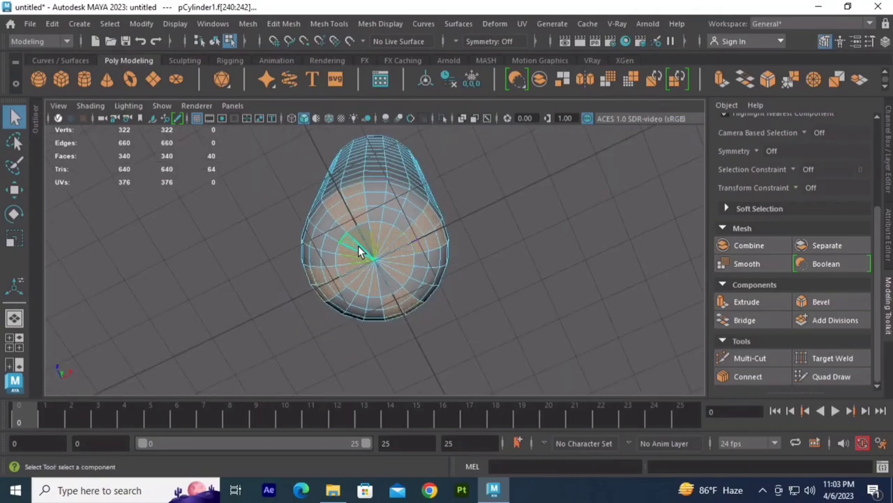
{"action": "key", "text": "ctrl+e"}
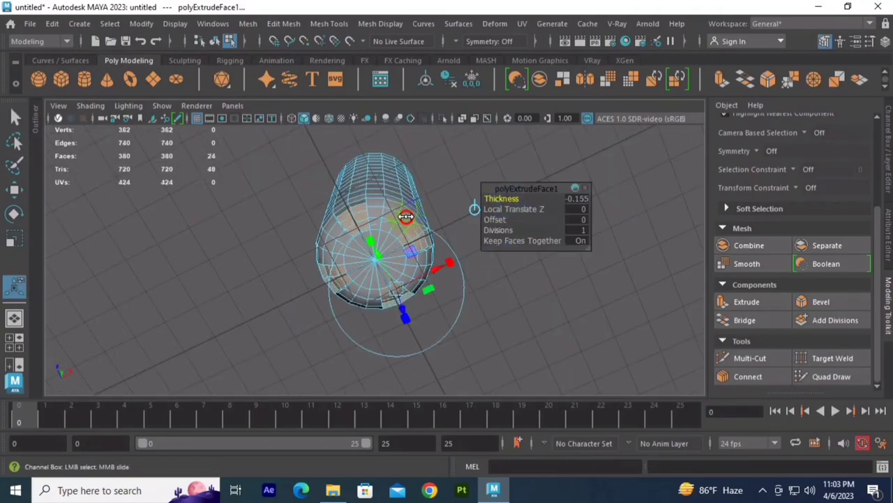
{"action": "mouse_move", "coordinate": [406, 217]}
{"action": "left_mouse_down", "text": "alt"}
{"action": "mouse_move", "coordinate": [447, 340]}
{"action": "mouse_move", "coordinate": [367, 305]}
{"action": "mouse_move", "coordinate": [393, 309]}
{"action": "left_mouse_up", "text": "alt"}
{"action": "key", "text": "ctrl+z"}
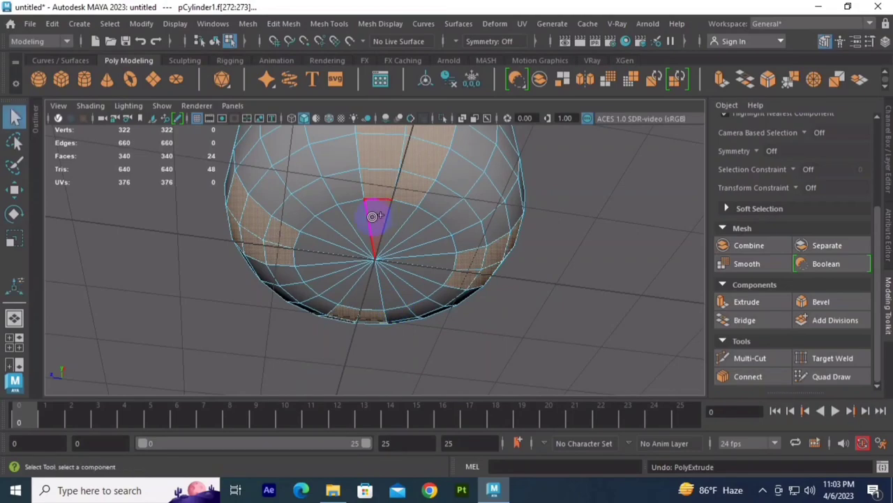
{"action": "key", "text": "ctrl+z"}
Step: Re-extrude the bottom cap and set its thickness so the base forms a recessed foot
{"action": "key", "text": "ctrl+e"}
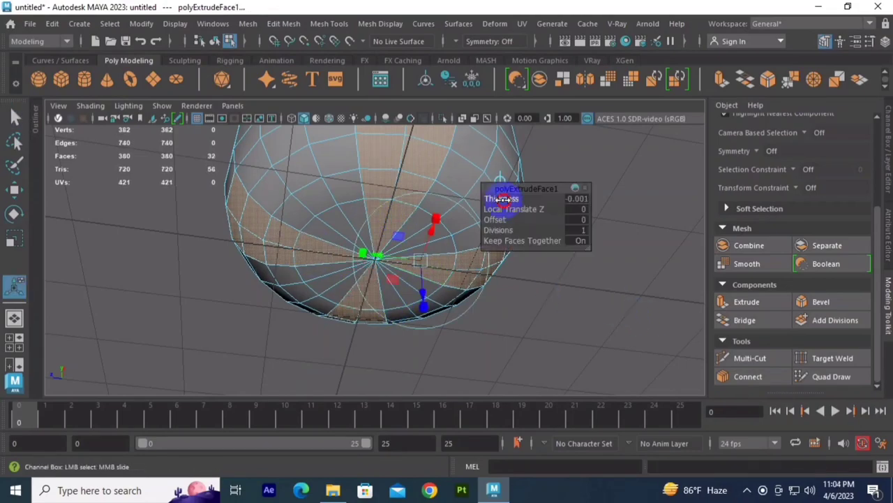
{"action": "left_click_drag", "start_coordinate": [517, 289], "coordinate": [491, 196], "text": "alt"}
{"action": "key", "text": "F8"}
{"action": "mouse_move", "coordinate": [496, 299]}
{"action": "left_mouse_down", "text": "alt"}
{"action": "mouse_move", "coordinate": [509, 219]}
{"action": "mouse_move", "coordinate": [385, 231]}
{"action": "mouse_move", "coordinate": [444, 263]}
{"action": "left_mouse_up", "text": "alt"}
{"action": "key", "text": "space"}
{"action": "key", "text": "space"}
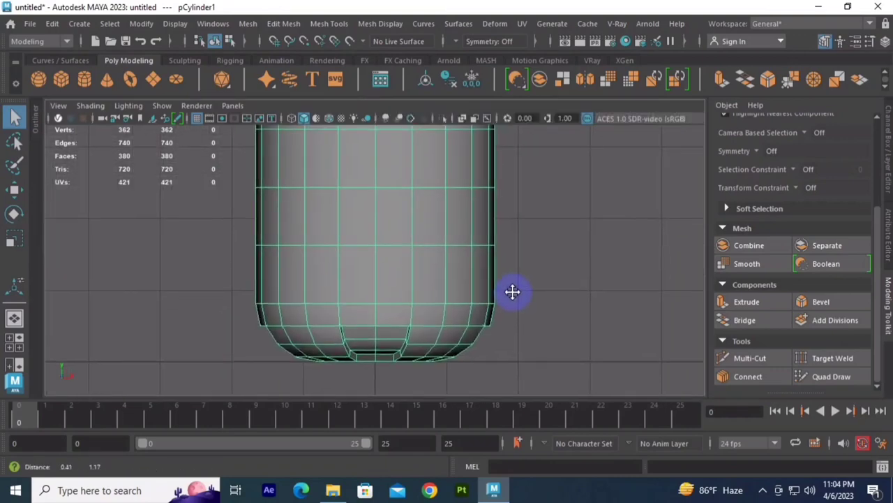
{"action": "scroll", "coordinate": [488, 273], "scroll_direction": "down", "scroll_amount": 3}
{"action": "key", "text": "F8"}
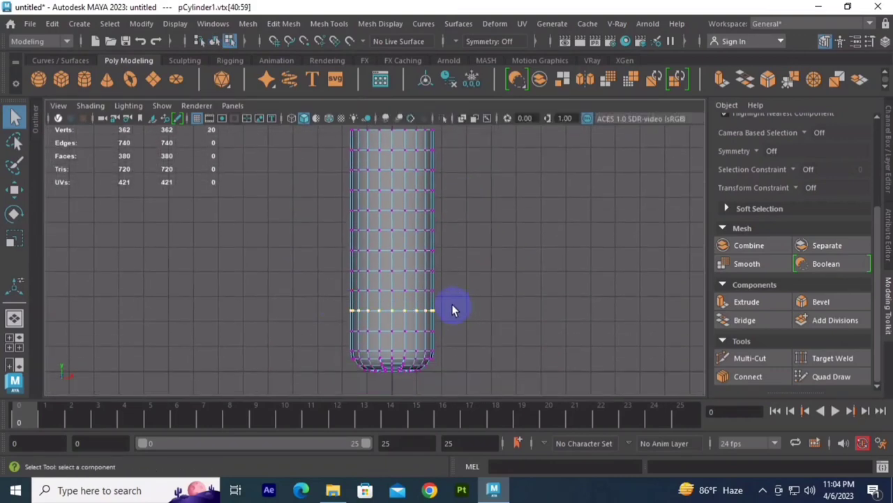
Step: Move two rows of vertices up the cylinder with the Move tool
{"action": "left_click_drag", "start_coordinate": [476, 277], "coordinate": [476, 279]}
{"action": "key", "text": "w"}
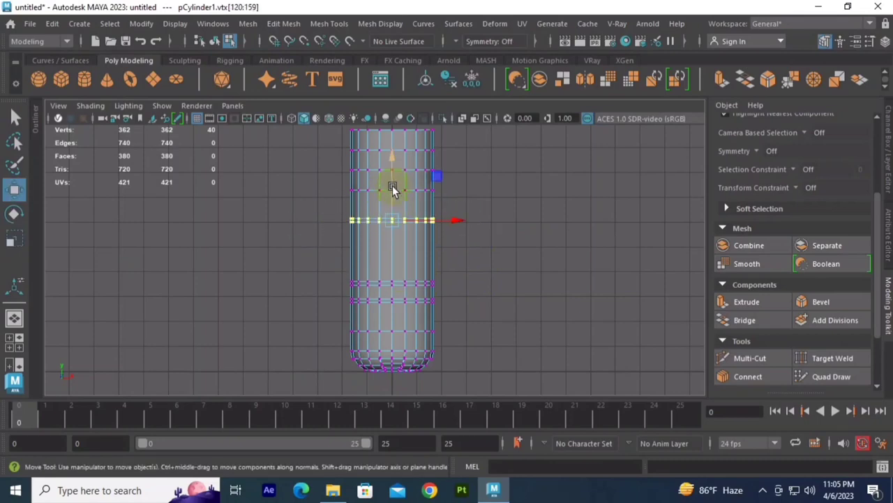
{"action": "middle_click_drag", "start_coordinate": [497, 196], "coordinate": [498, 254], "text": "alt"}
{"action": "left_click", "coordinate": [474, 248]}
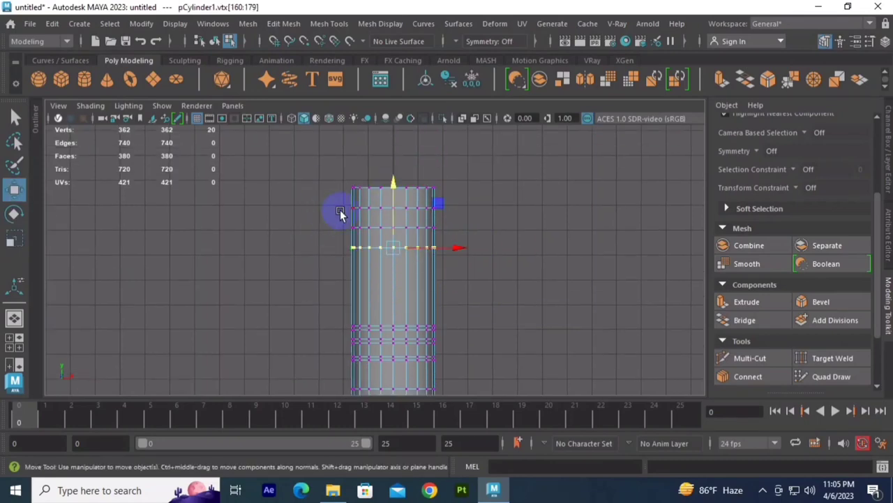
{"action": "left_click", "coordinate": [393, 169]}
{"action": "scroll", "coordinate": [408, 281], "scroll_direction": "up", "scroll_amount": 3}
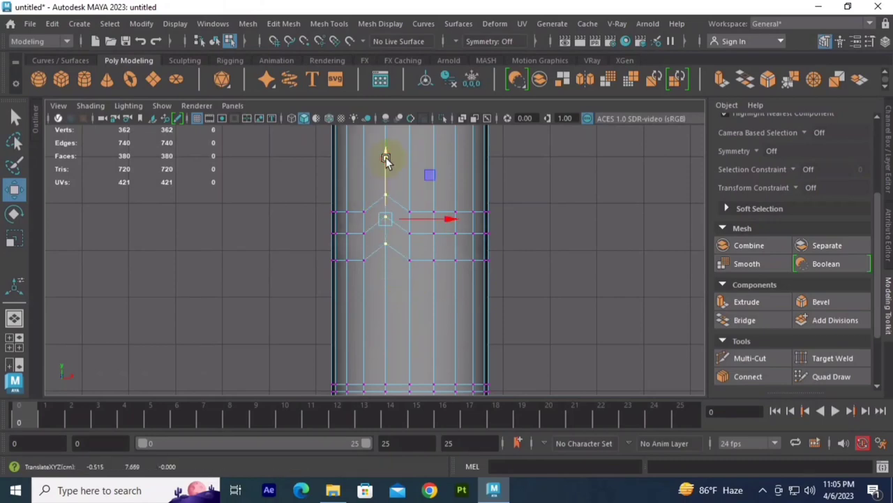
{"action": "scroll", "coordinate": [386, 159], "scroll_direction": "down", "scroll_amount": 2}
Step: Select alternating vertices on the upper rings and shift them to form a zigzag
{"action": "left_click_drag", "start_coordinate": [411, 206], "coordinate": [428, 285]}
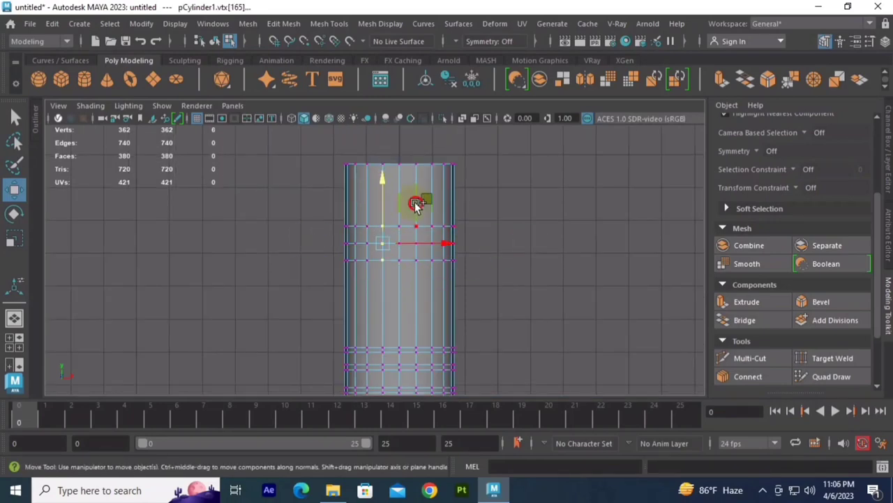
{"action": "mouse_move", "coordinate": [416, 204]}
{"action": "left_mouse_down", "text": "alt"}
{"action": "mouse_move", "coordinate": [540, 245]}
{"action": "mouse_move", "coordinate": [443, 253]}
{"action": "mouse_move", "coordinate": [399, 198]}
{"action": "mouse_move", "coordinate": [479, 267]}
{"action": "left_mouse_up", "text": "alt"}
{"action": "key", "text": "q"}
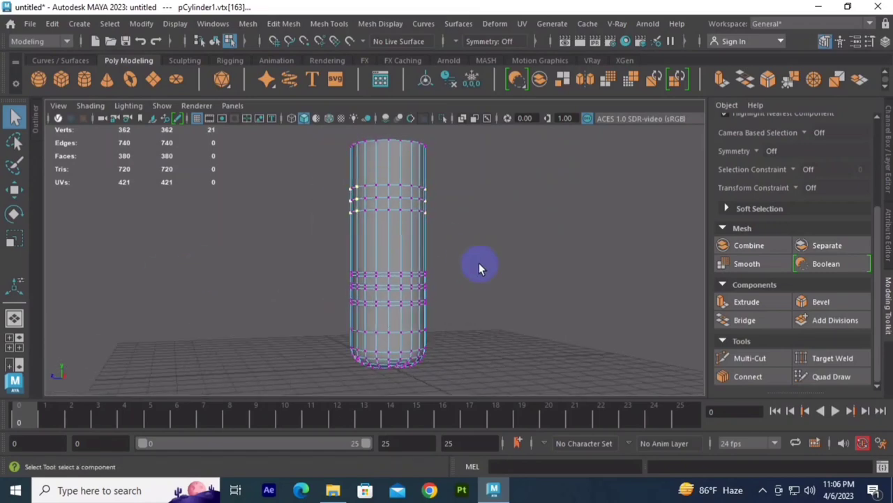
{"action": "mouse_move", "coordinate": [369, 183]}
{"action": "left_mouse_down", "text": "shift"}
{"action": "mouse_move", "coordinate": [413, 208]}
{"action": "mouse_move", "coordinate": [464, 277]}
{"action": "mouse_move", "coordinate": [419, 224]}
{"action": "left_mouse_up", "text": "shift"}
{"action": "key", "text": "w"}
{"action": "key", "text": "space"}
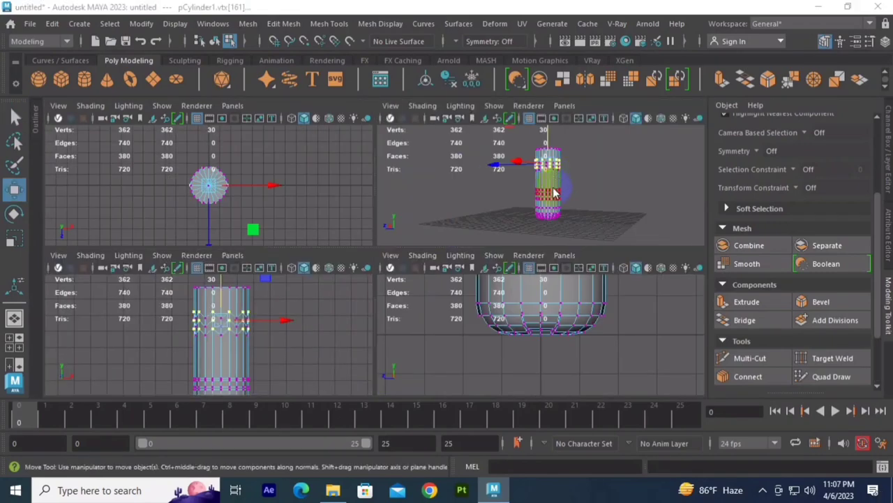
{"action": "key", "text": "space"}
{"action": "key", "text": "F8"}
{"action": "scroll", "coordinate": [404, 266], "scroll_direction": "up", "scroll_amount": 3}
{"action": "key", "text": "space"}
{"action": "key", "text": "space"}
Step: Draw additional zigzag edges across the cylinder faces with Multi-Cut
{"action": "left_click", "coordinate": [750, 357]}
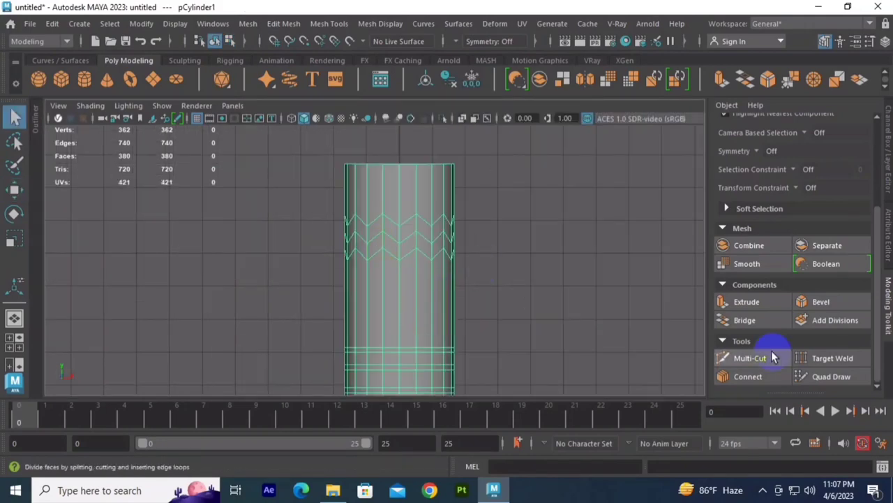
{"action": "scroll", "coordinate": [413, 209], "scroll_direction": "up", "scroll_amount": 5}
{"action": "left_click", "coordinate": [414, 199]}
{"action": "scroll", "coordinate": [438, 252], "scroll_direction": "down", "scroll_amount": 5}
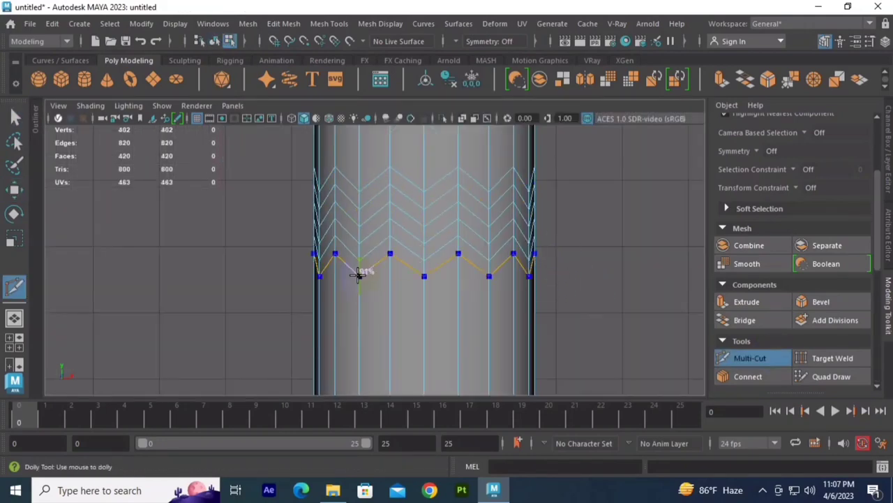
{"action": "key", "text": "q"}
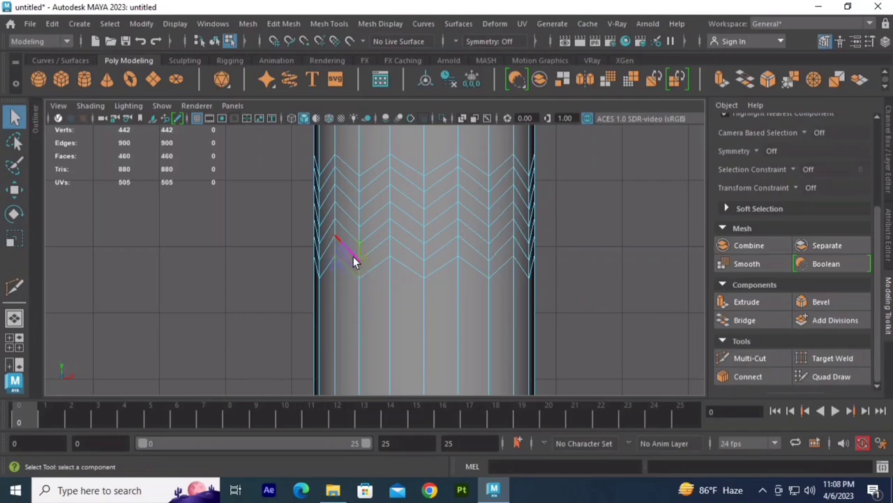
Step: Select the face loop around the top of the cylinder in face mode
{"action": "double_click", "coordinate": [370, 261]}
{"action": "left_click", "coordinate": [561, 247]}
{"action": "key", "text": "F11"}
{"action": "double_click", "coordinate": [374, 256]}
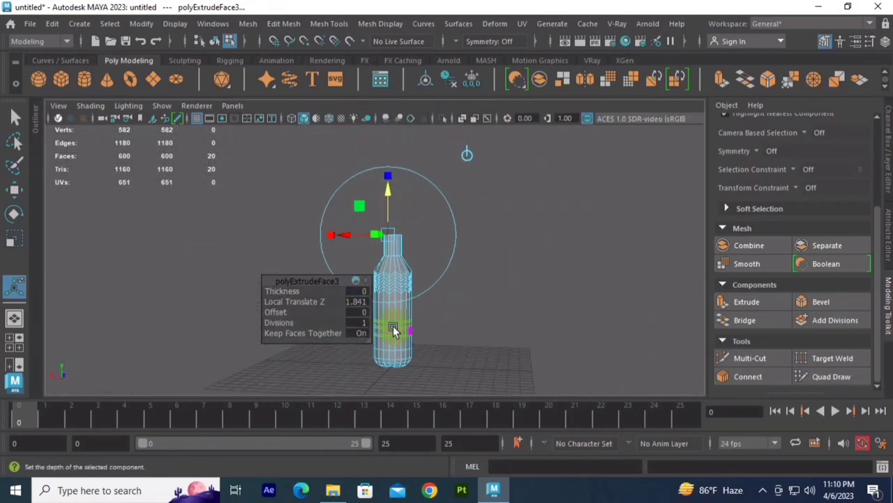
Step: Clear the vertex selection and cut two edge loops around the bottle neck
{"action": "key", "text": "space"}
{"action": "key", "text": "space"}
{"action": "key", "text": "F8"}
{"action": "key", "text": "w"}
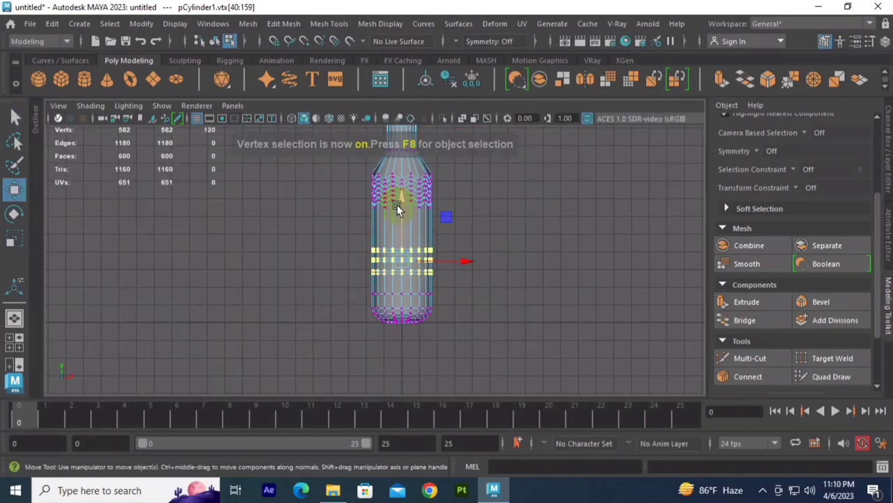
{"action": "left_click", "coordinate": [497, 213]}
{"action": "scroll", "coordinate": [642, 319], "scroll_direction": "up", "scroll_amount": 3}
{"action": "key", "text": "q"}
{"action": "scroll", "coordinate": [378, 280], "scroll_direction": "up", "scroll_amount": 3}
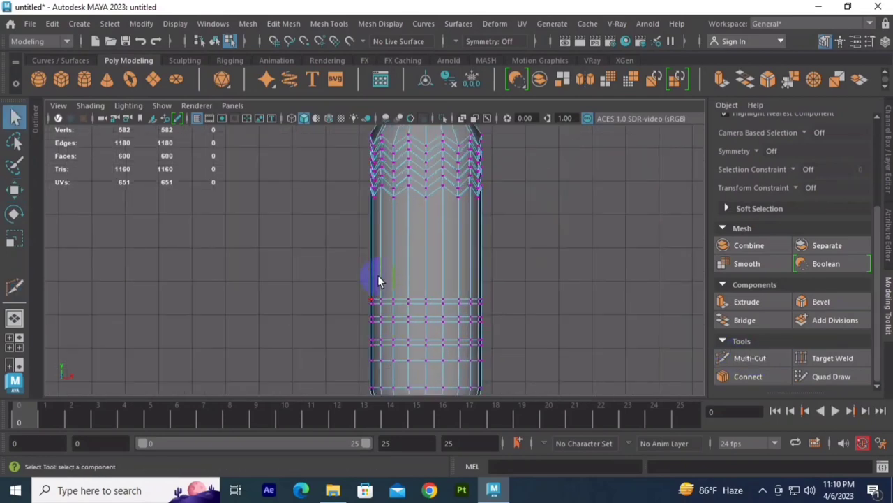
{"action": "left_click", "coordinate": [775, 357]}
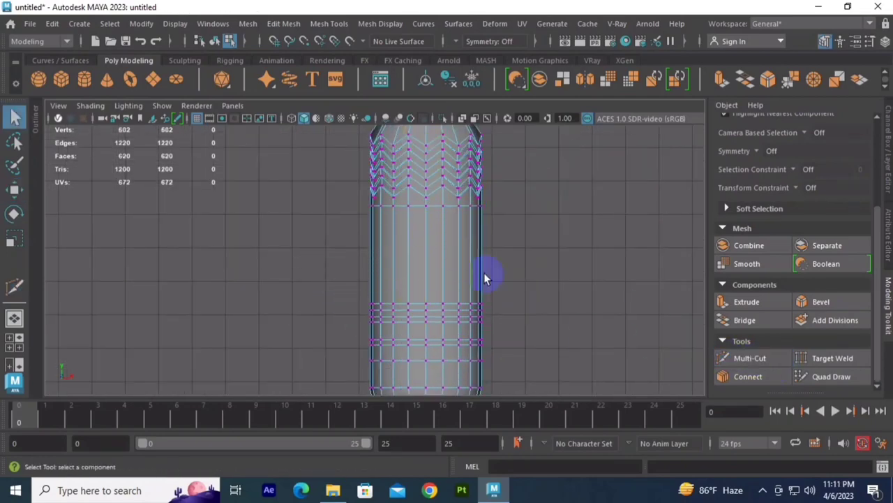
{"action": "scroll", "coordinate": [484, 272], "scroll_direction": "down", "scroll_amount": 3}
{"action": "scroll", "coordinate": [481, 285], "scroll_direction": "up", "scroll_amount": 3}
{"action": "left_click", "coordinate": [389, 242], "text": "ctrl"}
{"action": "left_click", "coordinate": [389, 242], "text": "ctrl"}
Step: Cut two more edge loops around the upper cylinder
{"action": "scroll", "coordinate": [419, 226], "scroll_direction": "down", "scroll_amount": 2}
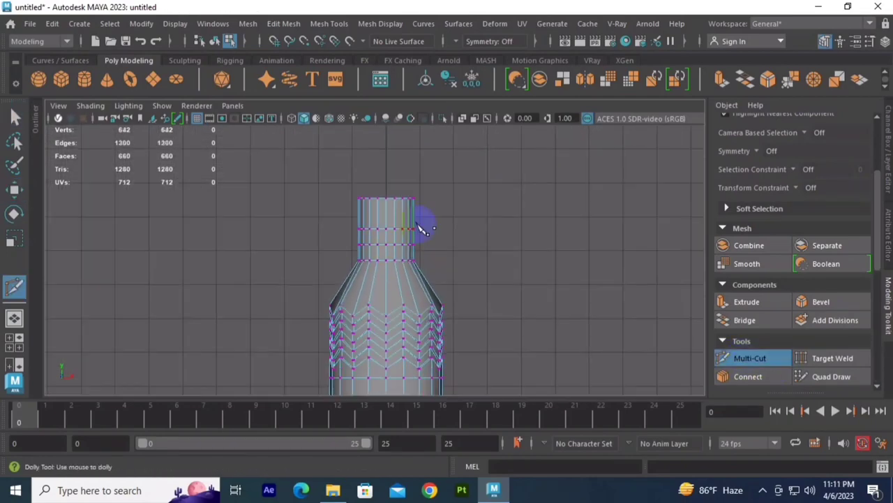
{"action": "scroll", "coordinate": [475, 217], "scroll_direction": "up", "scroll_amount": 3}
{"action": "scroll", "coordinate": [512, 213], "scroll_direction": "down", "scroll_amount": 2}
{"action": "left_click", "coordinate": [418, 275], "text": "ctrl"}
{"action": "scroll", "coordinate": [412, 273], "scroll_direction": "up", "scroll_amount": 3}
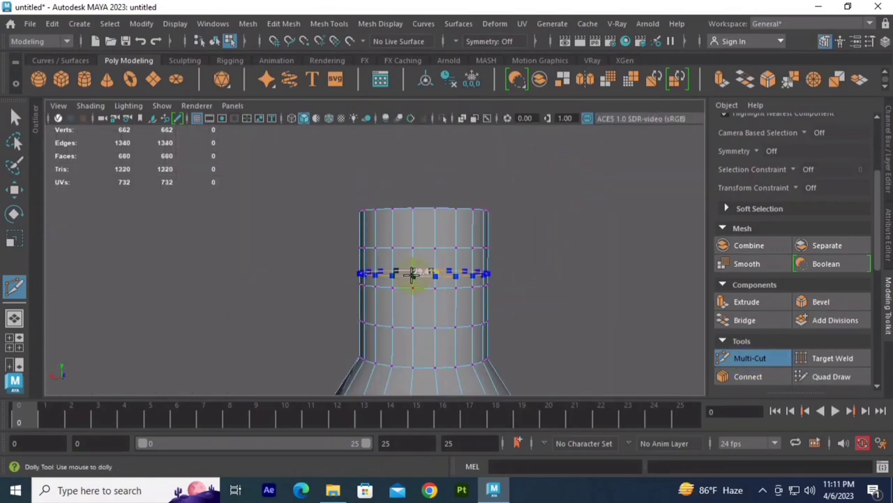
{"action": "middle_click_drag", "start_coordinate": [538, 325], "coordinate": [516, 277], "text": "alt"}
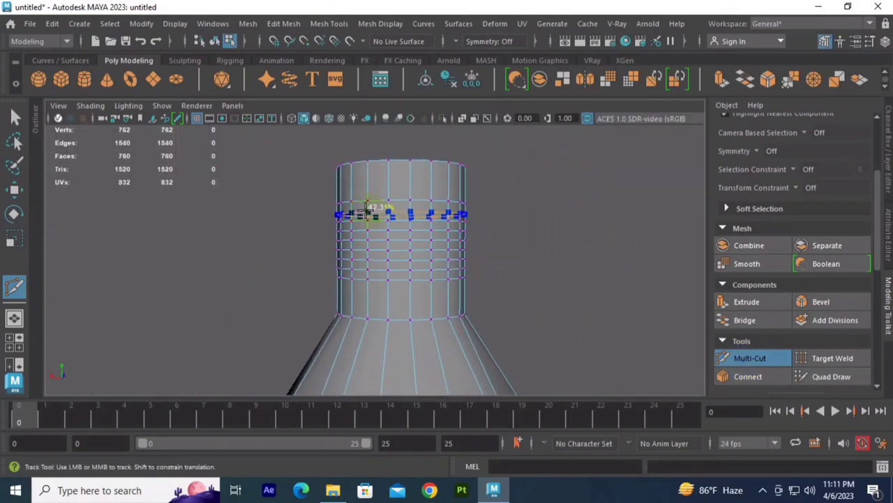
{"action": "left_click", "coordinate": [367, 211], "text": "ctrl"}
{"action": "key", "text": "space"}
{"action": "key", "text": "space"}
Step: Select the alternating rows of neck faces and extrude them
{"action": "left_click_drag", "start_coordinate": [560, 280], "coordinate": [293, 157]}
{"action": "key", "text": "r"}
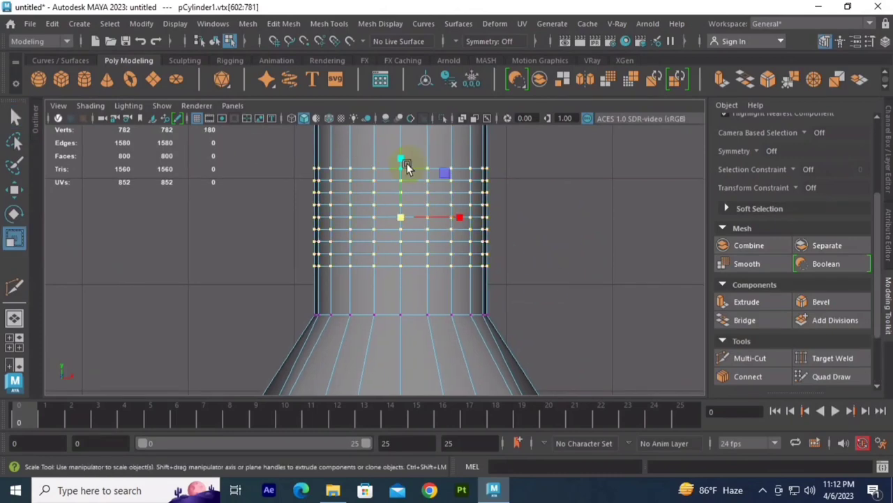
{"action": "scroll", "coordinate": [401, 154], "scroll_direction": "down", "scroll_amount": 2}
{"action": "left_click", "coordinate": [535, 295]}
{"action": "key", "text": "F10"}
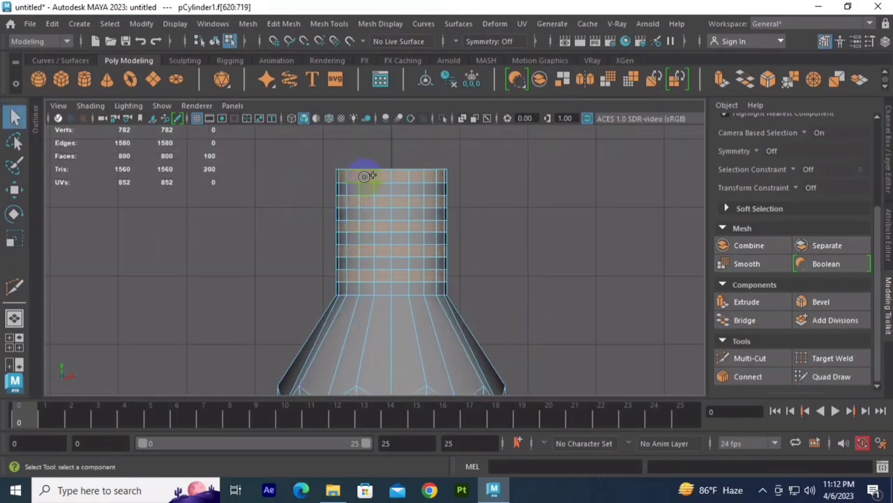
{"action": "key", "text": "ctrl+e"}
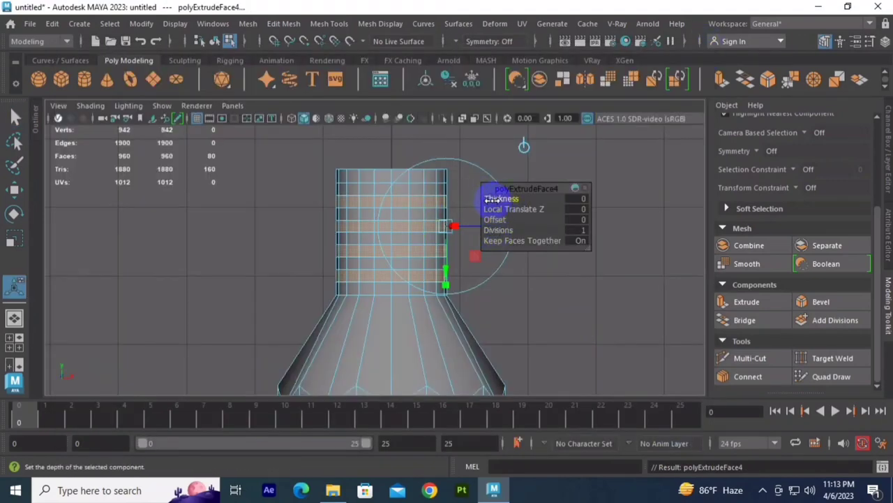
Step: Set the neck extrusion Thickness to -0.019 so the rows sink into grooves
{"action": "mouse_move", "coordinate": [492, 199]}
{"action": "left_mouse_down"}
{"action": "mouse_move", "coordinate": [507, 199]}
{"action": "mouse_move", "coordinate": [418, 213]}
{"action": "left_mouse_up"}
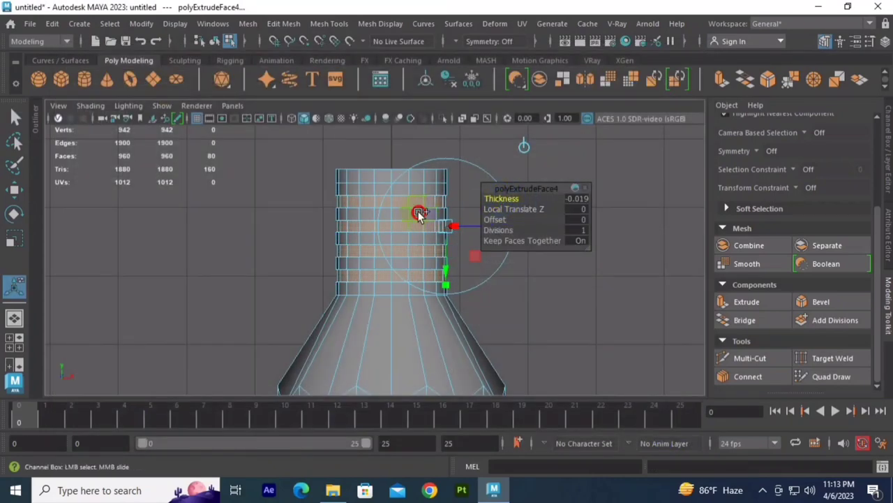
{"action": "key", "text": "F8"}
{"action": "mouse_move", "coordinate": [509, 223]}
{"action": "right_mouse_down", "text": "alt"}
{"action": "mouse_move", "coordinate": [390, 269]}
{"action": "mouse_move", "coordinate": [496, 228]}
{"action": "right_mouse_up", "text": "alt"}
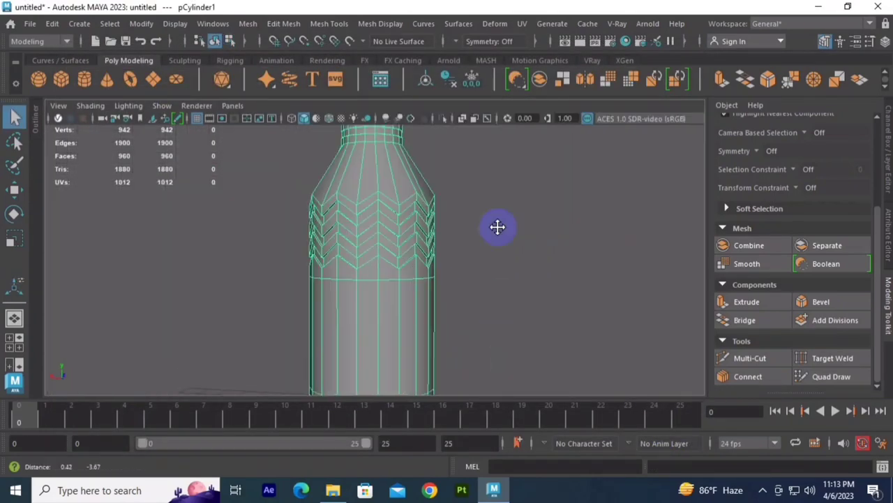
{"action": "key", "text": "ctrl+z"}
{"action": "key", "text": "ctrl+z"}
{"action": "key", "text": "ctrl+z"}
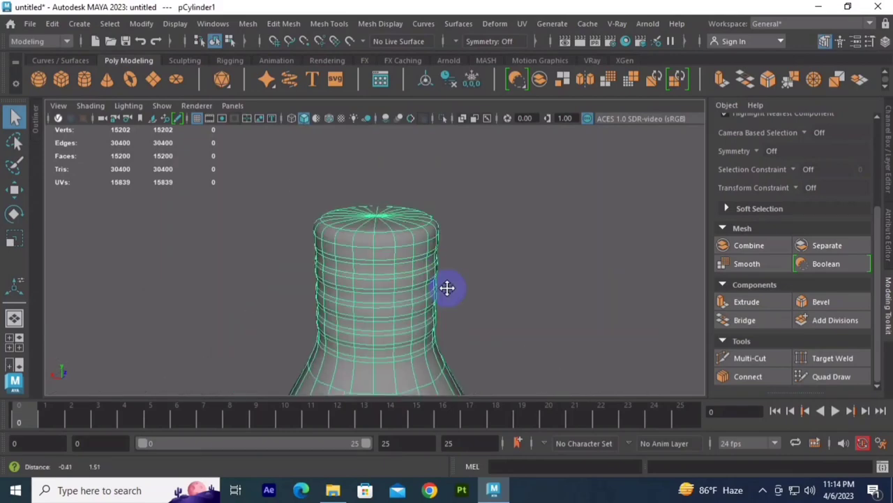
{"action": "key", "text": "ctrl+z"}
Step: Extrude the neck's top cap faces and push them down to hollow the opening
{"action": "double_click", "coordinate": [344, 252]}
{"action": "key", "text": "ctrl+b"}
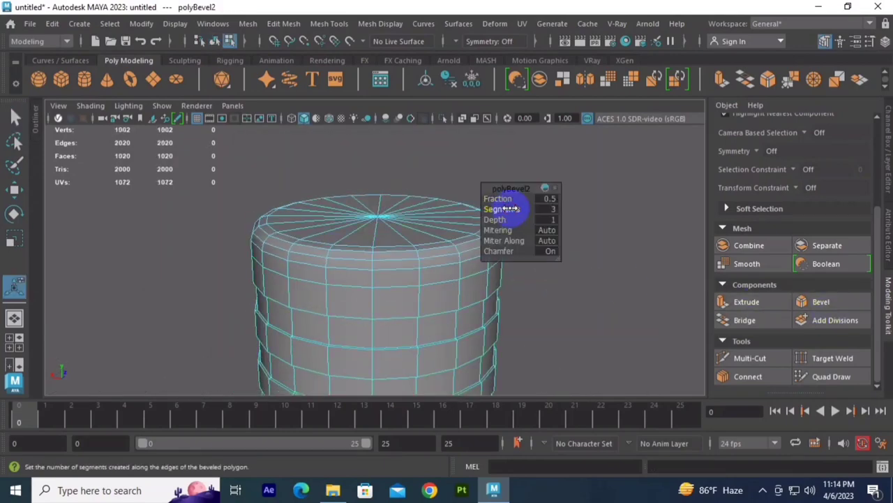
{"action": "key", "text": "ctrl+z"}
{"action": "key", "text": "F11"}
{"action": "double_click", "coordinate": [299, 227]}
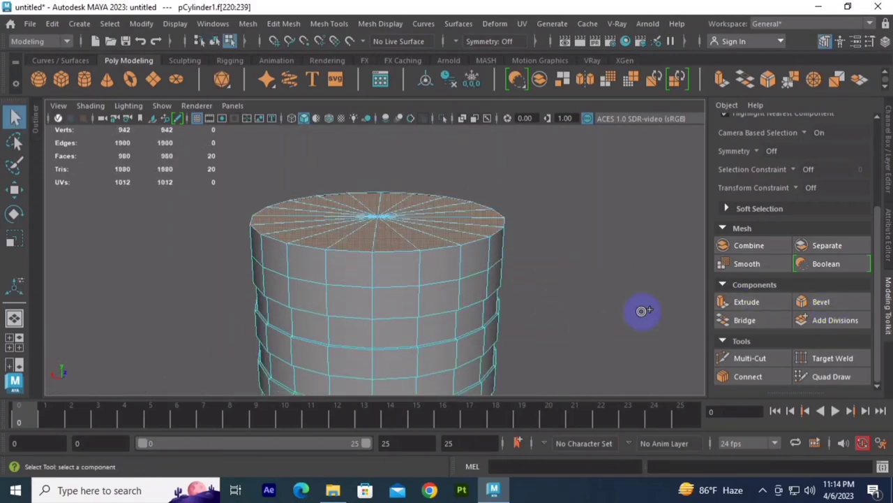
{"action": "key", "text": "ctrl+e"}
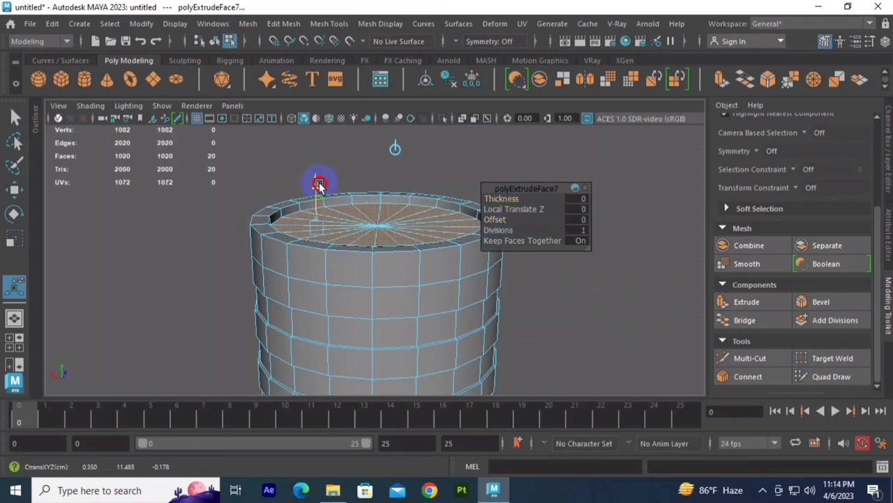
{"action": "left_click_drag", "start_coordinate": [319, 183], "coordinate": [298, 219]}
Step: Bevel the edge loop around the rim of the bottle opening
{"action": "key", "text": "F8"}
{"action": "key", "text": "F10"}
{"action": "double_click", "coordinate": [310, 244]}
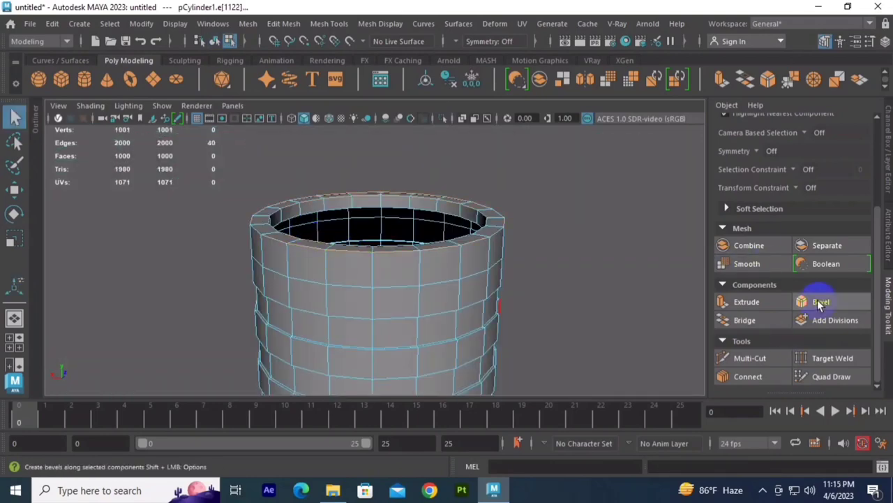
{"action": "left_click", "coordinate": [820, 301]}
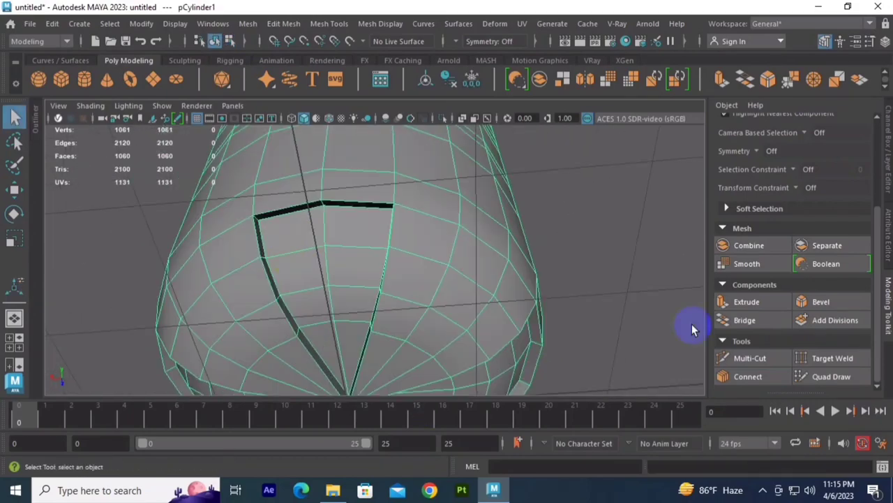
Step: Target Weld four stray vertices on the base onto their neighbours
{"action": "left_click", "coordinate": [823, 359]}
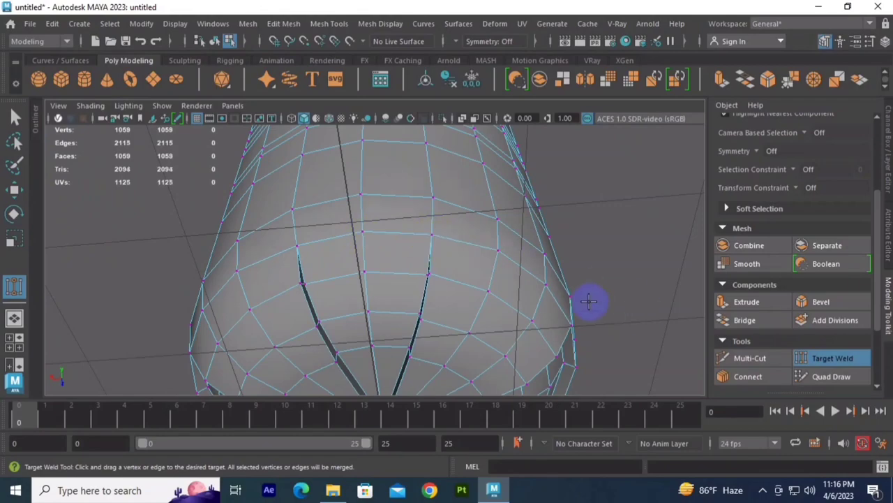
{"action": "mouse_move", "coordinate": [630, 237]}
{"action": "left_mouse_down", "text": "alt"}
{"action": "mouse_move", "coordinate": [505, 297]}
{"action": "mouse_move", "coordinate": [325, 261]}
{"action": "left_mouse_up", "text": "alt"}
{"action": "mouse_move", "coordinate": [399, 205]}
{"action": "left_mouse_down"}
{"action": "mouse_move", "coordinate": [455, 207]}
{"action": "mouse_move", "coordinate": [240, 225]}
{"action": "left_mouse_up"}
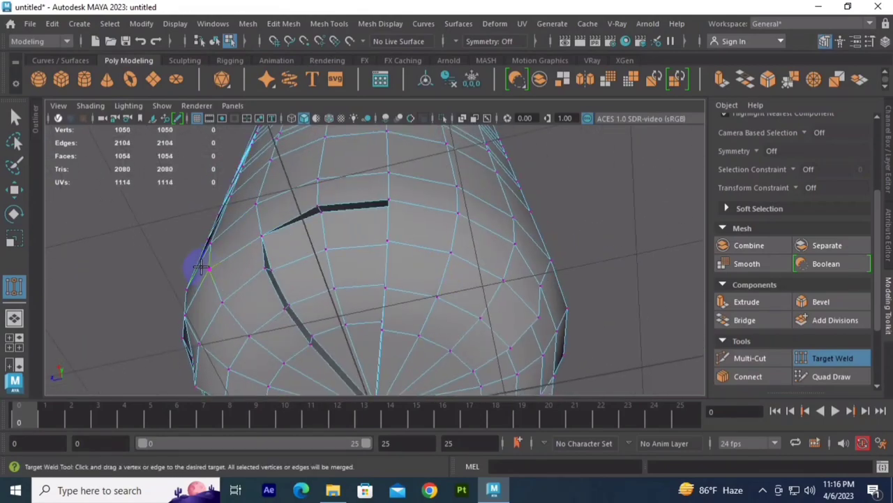
{"action": "left_click_drag", "start_coordinate": [318, 207], "coordinate": [319, 206]}
{"action": "left_click_drag", "start_coordinate": [319, 207], "coordinate": [401, 204], "text": "alt"}
{"action": "left_click_drag", "start_coordinate": [401, 203], "coordinate": [451, 217]}
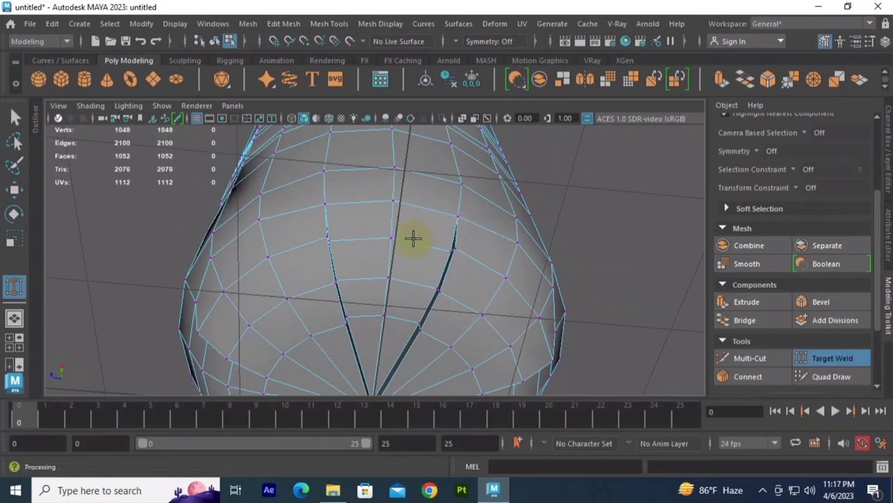
Step: Inspect the base in smooth preview, then reselect the bottle
{"action": "key", "text": "3"}
{"action": "mouse_move", "coordinate": [614, 285]}
{"action": "left_mouse_down", "text": "alt"}
{"action": "mouse_move", "coordinate": [399, 244]}
{"action": "mouse_move", "coordinate": [335, 256]}
{"action": "left_mouse_up", "text": "alt"}
{"action": "scroll", "coordinate": [588, 283], "scroll_direction": "down", "scroll_amount": 3}
{"action": "key", "text": "q"}
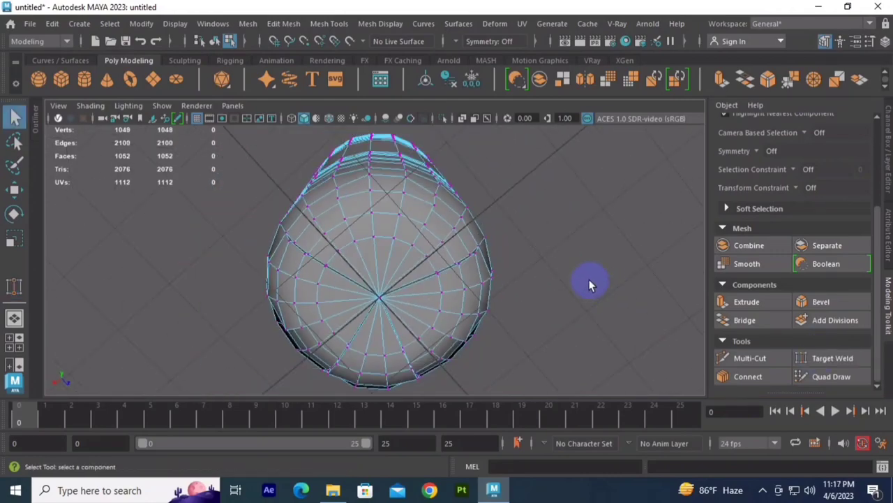
{"action": "key", "text": "F8"}
{"action": "key", "text": "1"}
{"action": "mouse_move", "coordinate": [520, 279]}
{"action": "left_mouse_down", "text": "alt"}
{"action": "mouse_move", "coordinate": [531, 236]}
{"action": "mouse_move", "coordinate": [343, 255]}
{"action": "mouse_move", "coordinate": [290, 251]}
{"action": "left_mouse_up", "text": "alt"}
{"action": "left_click", "coordinate": [342, 256]}
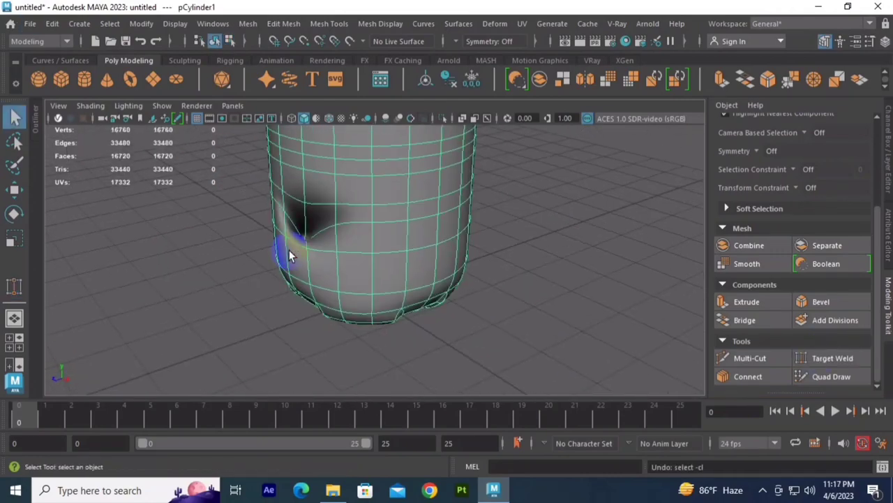
Step: Weld four more stray vertices on the bottle's underside
{"action": "key", "text": "F9"}
{"action": "left_click_drag", "start_coordinate": [570, 240], "coordinate": [356, 205], "text": "alt"}
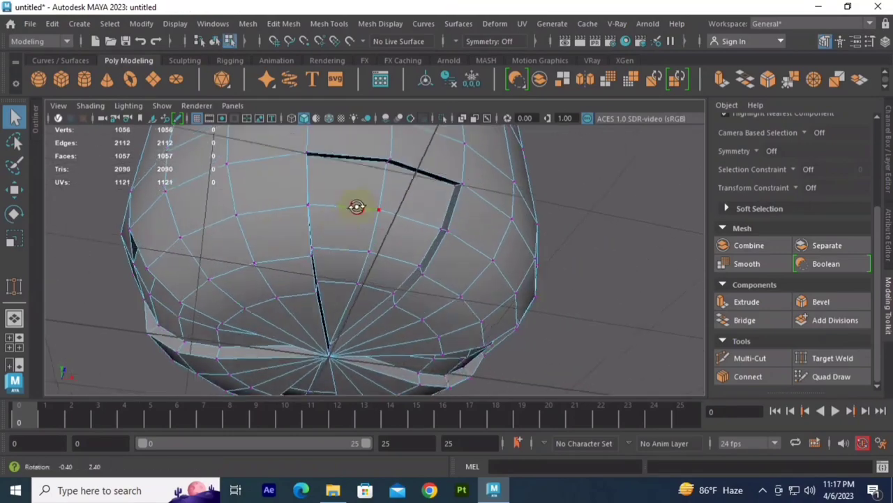
{"action": "right_click_drag", "start_coordinate": [355, 205], "coordinate": [248, 155], "text": "shift"}
{"action": "left_click_drag", "start_coordinate": [326, 147], "coordinate": [326, 148]}
{"action": "mouse_move", "coordinate": [326, 149]}
{"action": "left_mouse_down", "text": "alt"}
{"action": "mouse_move", "coordinate": [463, 172]}
{"action": "mouse_move", "coordinate": [389, 277]}
{"action": "left_mouse_up", "text": "alt"}
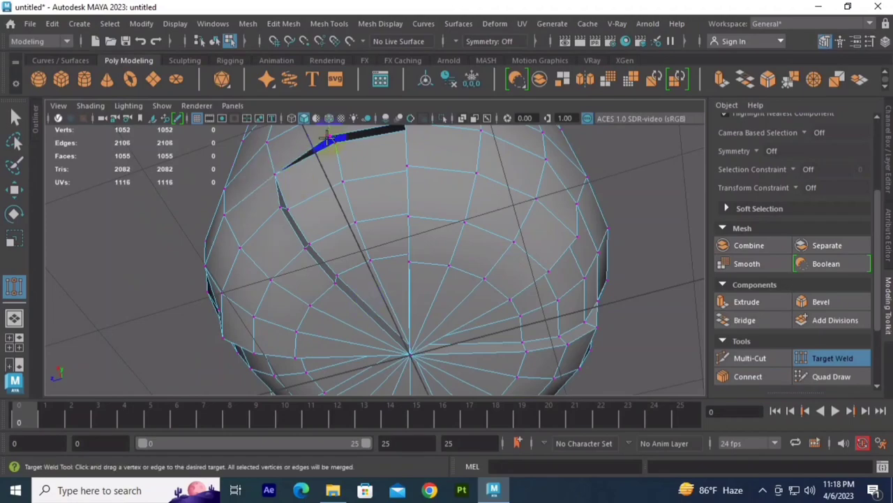
{"action": "mouse_move", "coordinate": [370, 162]}
{"action": "left_mouse_down", "text": "alt"}
{"action": "mouse_move", "coordinate": [463, 179]}
{"action": "mouse_move", "coordinate": [470, 256]}
{"action": "left_mouse_up", "text": "alt"}
{"action": "middle_click_drag", "start_coordinate": [470, 256], "coordinate": [634, 255]}
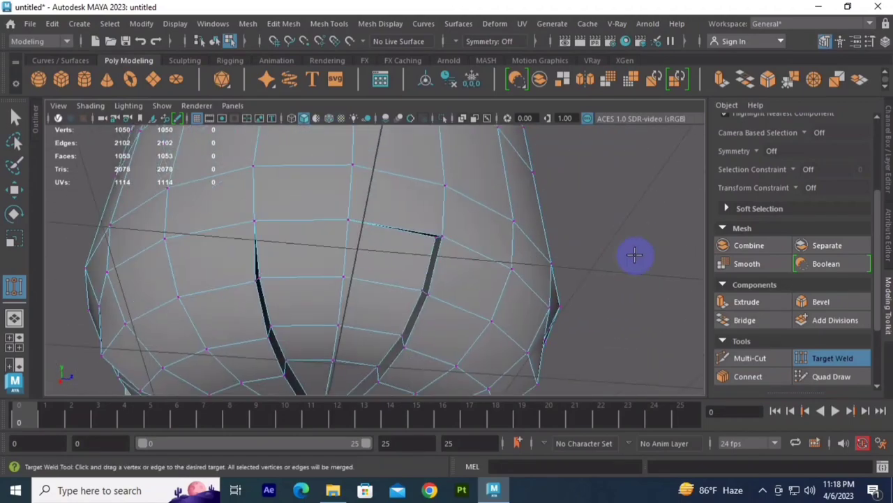
{"action": "mouse_move", "coordinate": [610, 254]}
{"action": "left_mouse_down", "text": "alt"}
{"action": "mouse_move", "coordinate": [498, 216]}
{"action": "mouse_move", "coordinate": [497, 249]}
{"action": "mouse_move", "coordinate": [461, 231]}
{"action": "mouse_move", "coordinate": [408, 302]}
{"action": "mouse_move", "coordinate": [457, 284]}
{"action": "mouse_move", "coordinate": [470, 319]}
{"action": "mouse_move", "coordinate": [214, 299]}
{"action": "mouse_move", "coordinate": [386, 283]}
{"action": "mouse_move", "coordinate": [472, 315]}
{"action": "mouse_move", "coordinate": [426, 371]}
{"action": "left_mouse_up", "text": "alt"}
{"action": "scroll", "coordinate": [566, 296], "scroll_direction": "down", "scroll_amount": 5}
Step: Toggle smooth preview on and off to check the cleaned-up bottle mesh
{"action": "key", "text": "F8"}
{"action": "key", "text": "3"}
{"action": "left_click", "coordinate": [407, 302]}
{"action": "key", "text": "1"}
{"action": "scroll", "coordinate": [382, 254], "scroll_direction": "up", "scroll_amount": 5}
{"action": "scroll", "coordinate": [440, 280], "scroll_direction": "down", "scroll_amount": 5}
{"action": "key", "text": "3"}
{"action": "left_click", "coordinate": [476, 339]}
{"action": "key", "text": "1"}
{"action": "key", "text": "space"}
Step: In the front view, raise the new cylinder up the bottle, shrink it, and seat it on the body
{"action": "left_click", "coordinate": [84, 79]}
{"action": "key", "text": "w"}
{"action": "left_click_drag", "start_coordinate": [363, 335], "coordinate": [357, 139]}
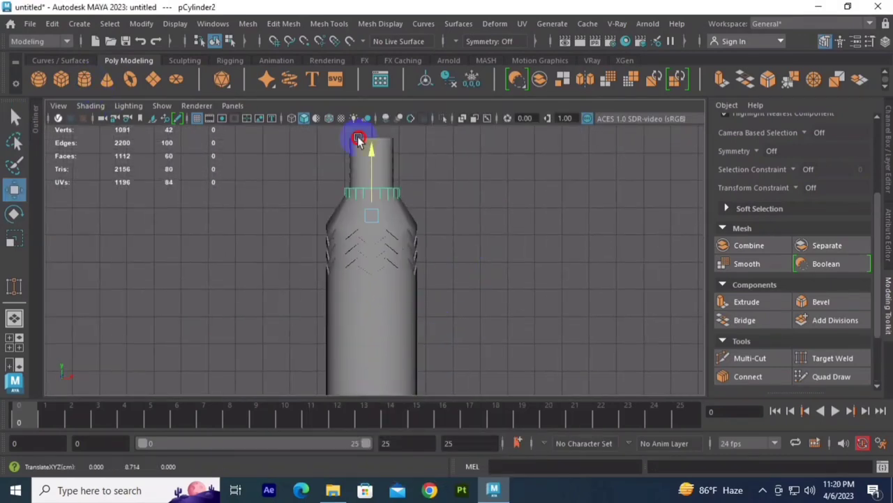
{"action": "key", "text": "f"}
{"action": "mouse_move", "coordinate": [299, 315]}
{"action": "right_mouse_down", "text": "alt"}
{"action": "mouse_move", "coordinate": [371, 219]}
{"action": "mouse_move", "coordinate": [497, 290]}
{"action": "mouse_move", "coordinate": [349, 230]}
{"action": "right_mouse_up", "text": "alt"}
{"action": "key", "text": "r"}
{"action": "left_click_drag", "start_coordinate": [360, 257], "coordinate": [337, 256]}
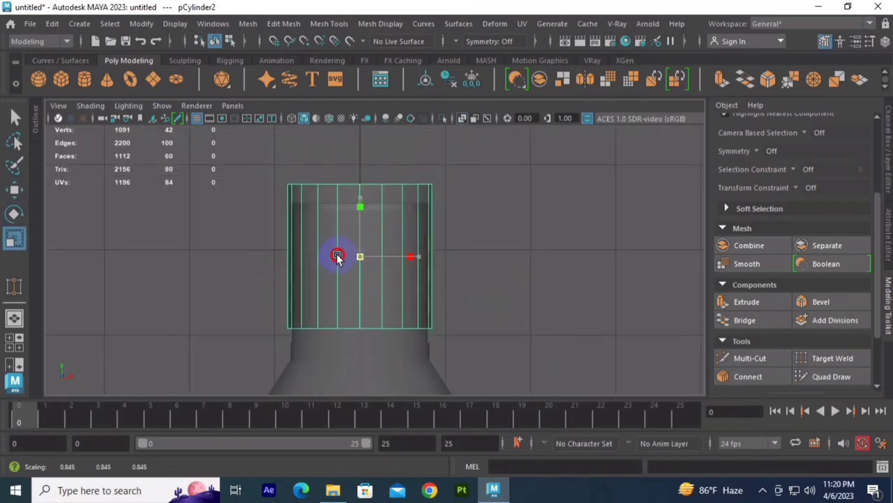
{"action": "left_click_drag", "start_coordinate": [359, 202], "coordinate": [361, 210]}
Step: Give the cylinder 50 axis and 3 height subdivisions, then spread its vertex rows apart in Y
{"action": "key", "text": "t"}
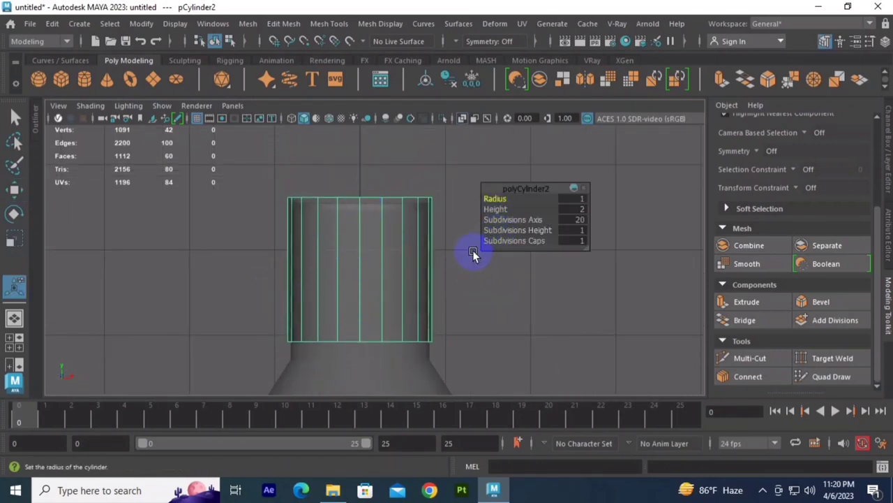
{"action": "left_click", "coordinate": [493, 219]}
{"action": "middle_click_drag", "start_coordinate": [493, 220], "coordinate": [529, 254]}
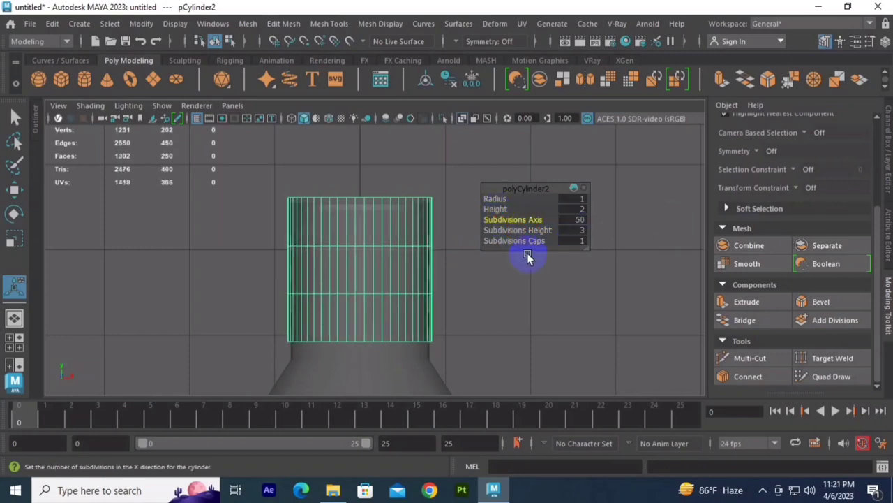
{"action": "key", "text": "q"}
{"action": "key", "text": "F8"}
{"action": "key", "text": "r"}
{"action": "left_click_drag", "start_coordinate": [360, 209], "coordinate": [380, 150]}
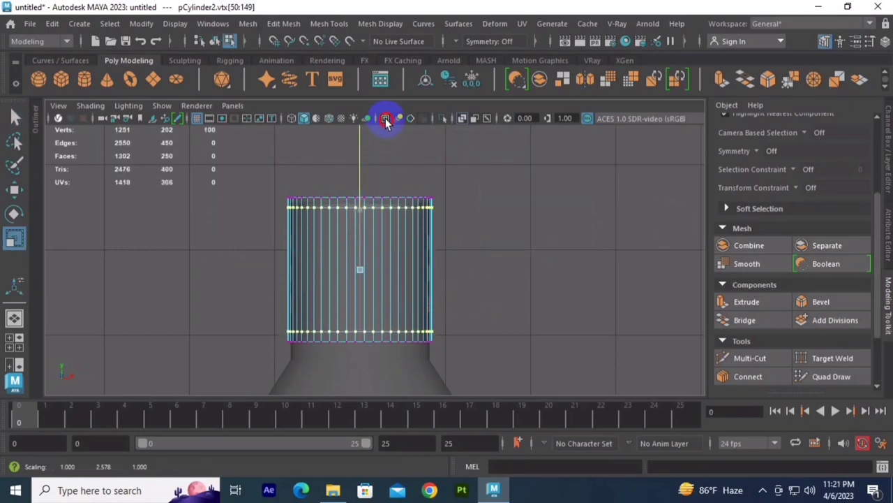
Step: Select alternating columns of side faces around the cap cylinder
{"action": "scroll", "coordinate": [428, 309], "scroll_direction": "up", "scroll_amount": 1}
{"action": "key", "text": "F11"}
{"action": "key", "text": "q"}
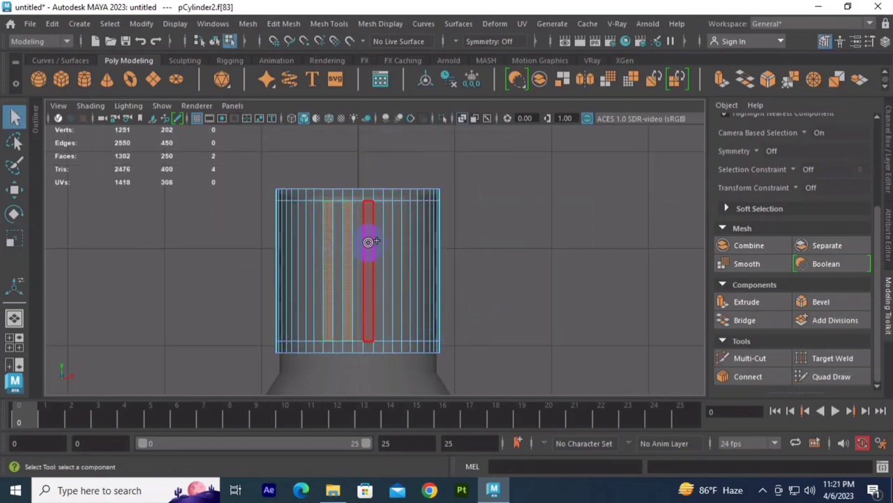
{"action": "left_click", "coordinate": [368, 243], "text": "shift"}
{"action": "left_click", "coordinate": [387, 245], "text": "shift"}
{"action": "left_click", "coordinate": [407, 245], "text": "shift"}
{"action": "key", "text": "space"}
{"action": "left_click_drag", "start_coordinate": [510, 209], "coordinate": [503, 270]}
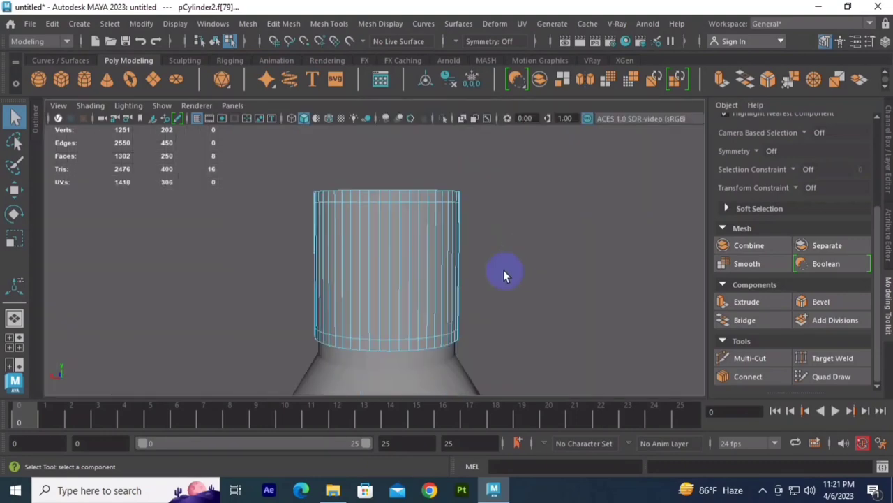
{"action": "left_click", "coordinate": [424, 232], "text": "shift"}
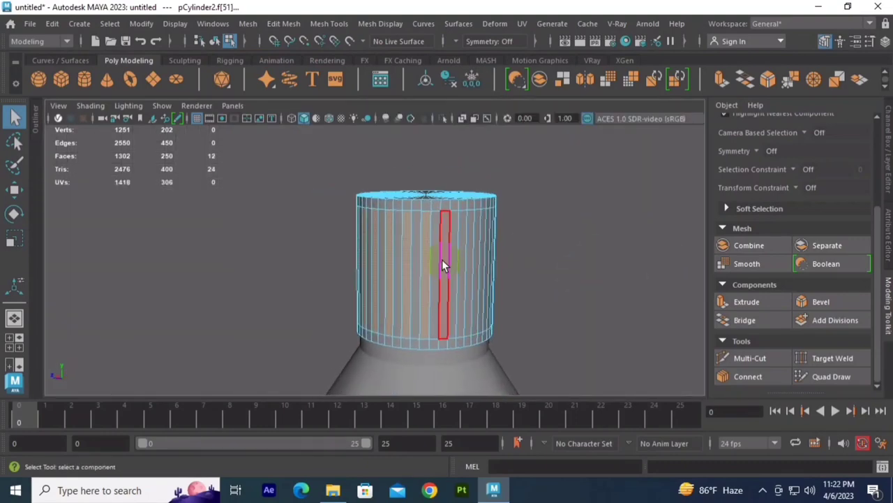
{"action": "left_click", "coordinate": [479, 246], "text": "shift"}
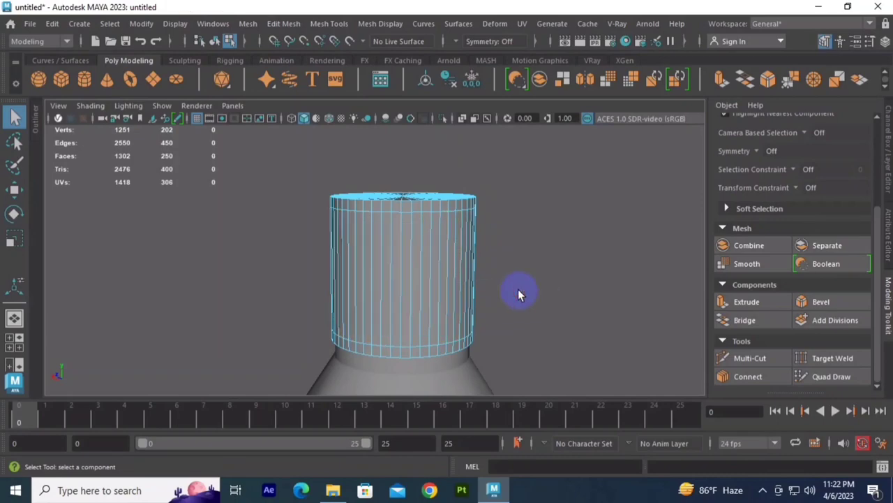
{"action": "left_click", "coordinate": [407, 248], "text": "shift"}
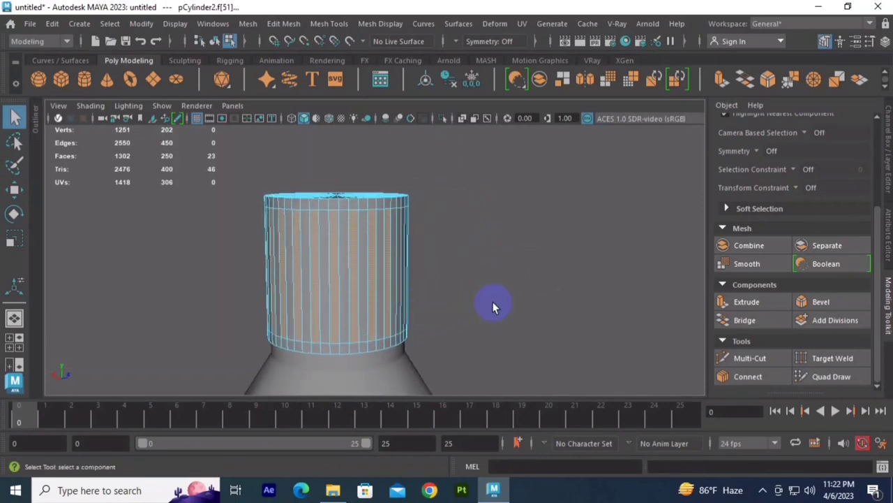
Step: Extrude the selected faces inward at Thickness -0.011 and reselect the cap in object mode
{"action": "key", "text": "ctrl+e"}
{"action": "scroll", "coordinate": [462, 336], "scroll_direction": "up", "scroll_amount": 3}
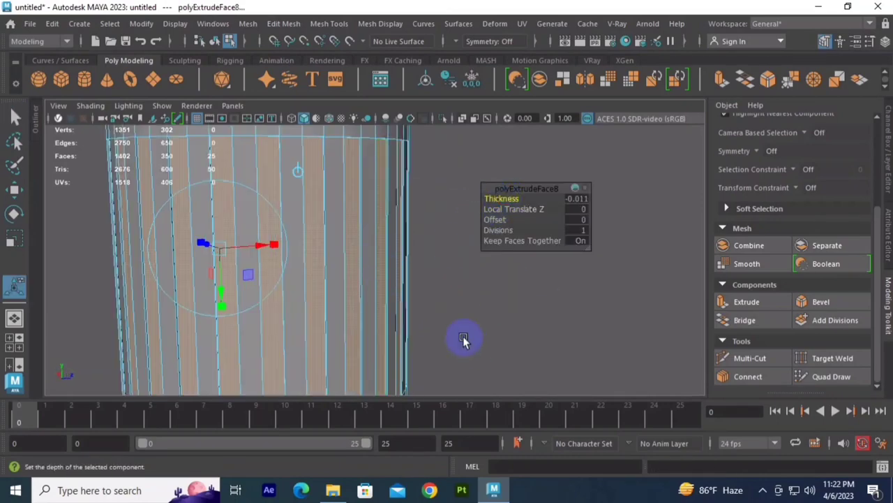
{"action": "scroll", "coordinate": [433, 317], "scroll_direction": "down", "scroll_amount": 3}
{"action": "key", "text": "F8"}
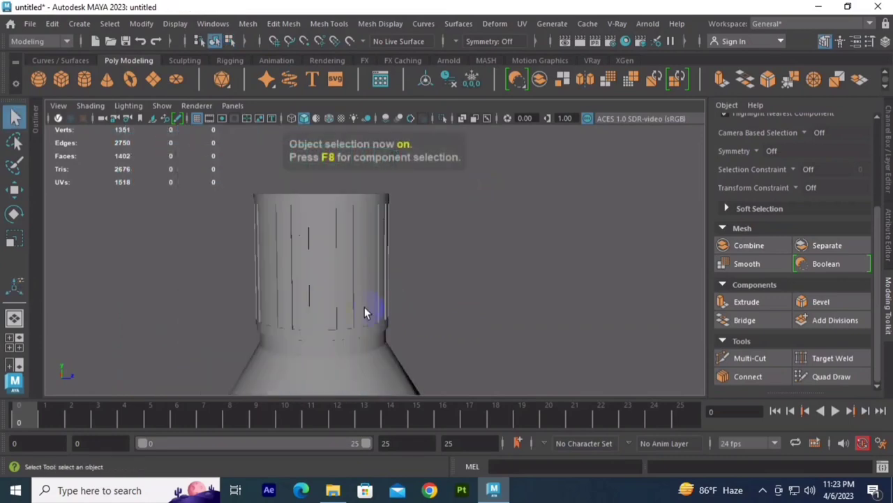
{"action": "left_click", "coordinate": [352, 315]}
Step: Save the scene as 'Stylish Water Bottle.mb'
{"action": "key", "text": "ctrl+shift+s"}
{"action": "type", "text": "Stylish Water Bottl"}
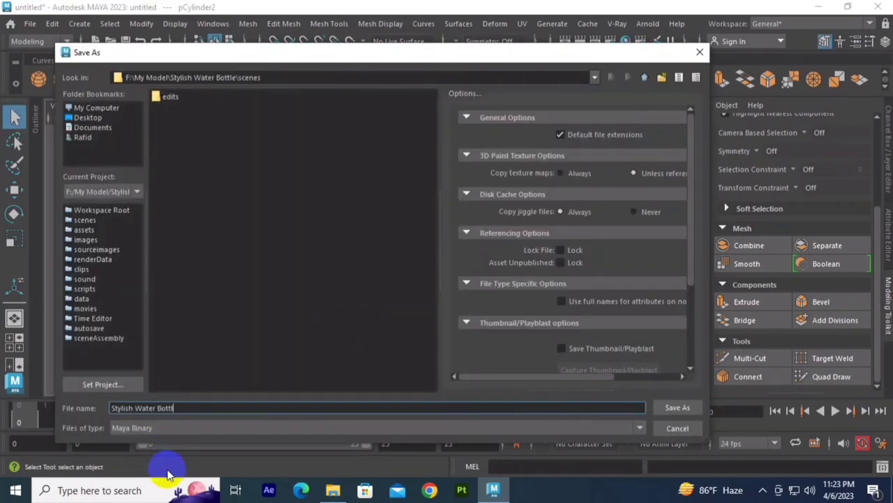
{"action": "type", "text": "e"}
{"action": "key", "text": "Return"}
{"action": "scroll", "coordinate": [253, 295], "scroll_direction": "up", "scroll_amount": 3}
{"action": "scroll", "coordinate": [299, 261], "scroll_direction": "down", "scroll_amount": 5}
Step: Select the cap's end faces and extrude them inward with Offset and Thickness -0.107
{"action": "left_click_drag", "start_coordinate": [425, 323], "coordinate": [296, 244], "text": "alt"}
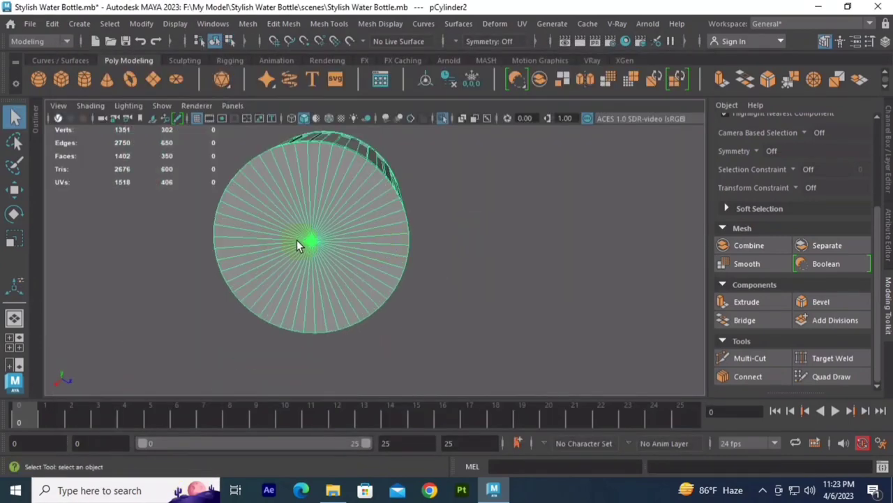
{"action": "key", "text": "F11"}
{"action": "left_click_drag", "start_coordinate": [339, 215], "coordinate": [352, 237]}
{"action": "key", "text": "ctrl+e"}
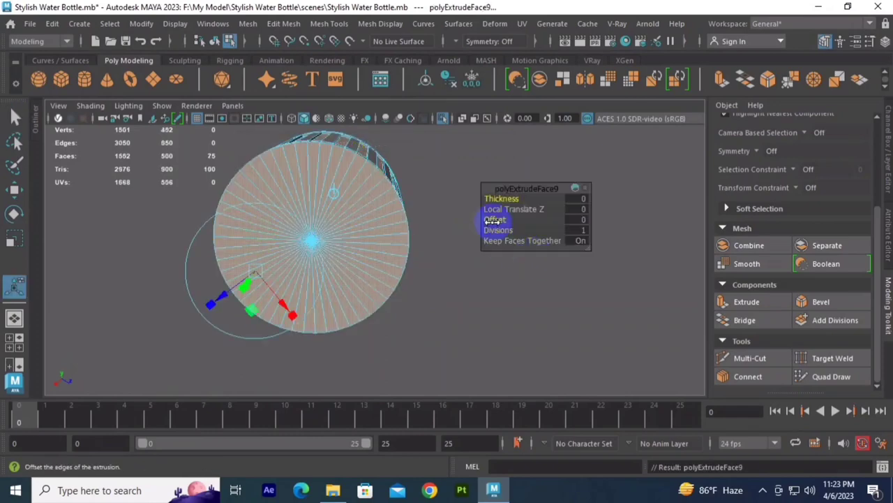
{"action": "left_click_drag", "start_coordinate": [495, 219], "coordinate": [551, 214]}
{"action": "left_click", "coordinate": [443, 249]}
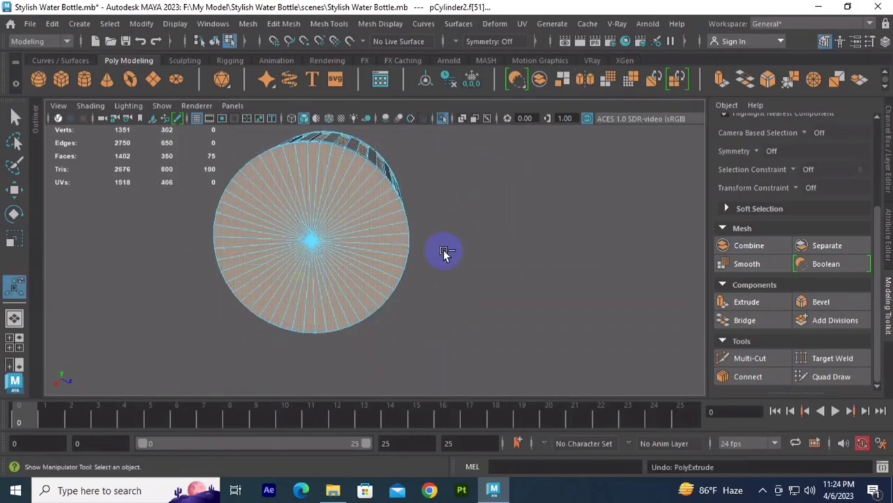
{"action": "key", "text": "q"}
{"action": "left_click_drag", "start_coordinate": [261, 221], "coordinate": [368, 188]}
{"action": "mouse_move", "coordinate": [265, 289]}
{"action": "left_mouse_down", "text": "alt"}
{"action": "mouse_move", "coordinate": [413, 283]}
{"action": "mouse_move", "coordinate": [447, 269]}
{"action": "left_mouse_up", "text": "alt"}
{"action": "key", "text": "ctrl+e"}
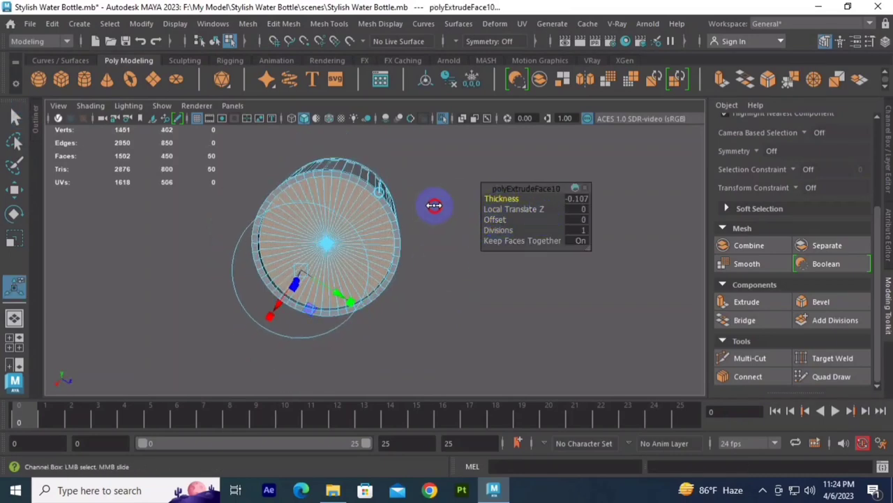
{"action": "left_click", "coordinate": [435, 201]}
Step: Try bevelling the cap's rim edge, undo it, and return to object mode
{"action": "mouse_move", "coordinate": [435, 202]}
{"action": "left_mouse_down", "text": "alt"}
{"action": "mouse_move", "coordinate": [448, 222]}
{"action": "mouse_move", "coordinate": [415, 329]}
{"action": "left_mouse_up", "text": "alt"}
{"action": "scroll", "coordinate": [415, 329], "scroll_direction": "up", "scroll_amount": 3}
{"action": "key", "text": "F10"}
{"action": "key", "text": "q"}
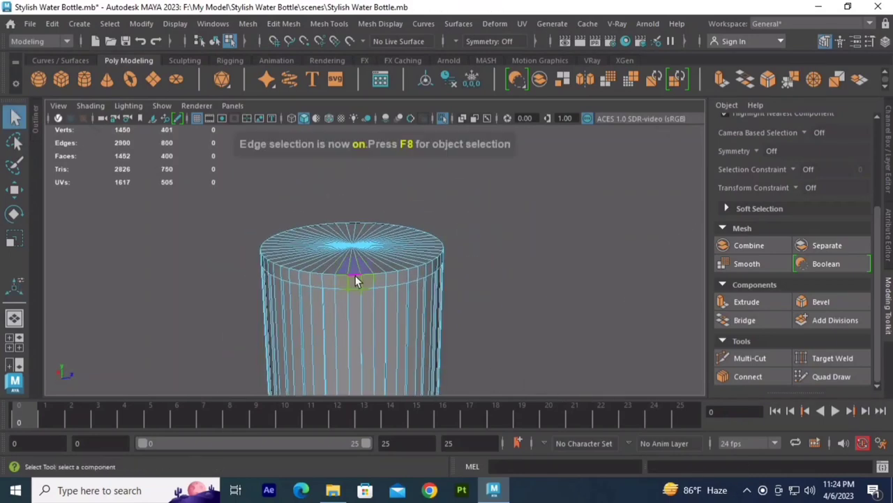
{"action": "left_click", "coordinate": [829, 311]}
{"action": "left_click", "coordinate": [515, 210]}
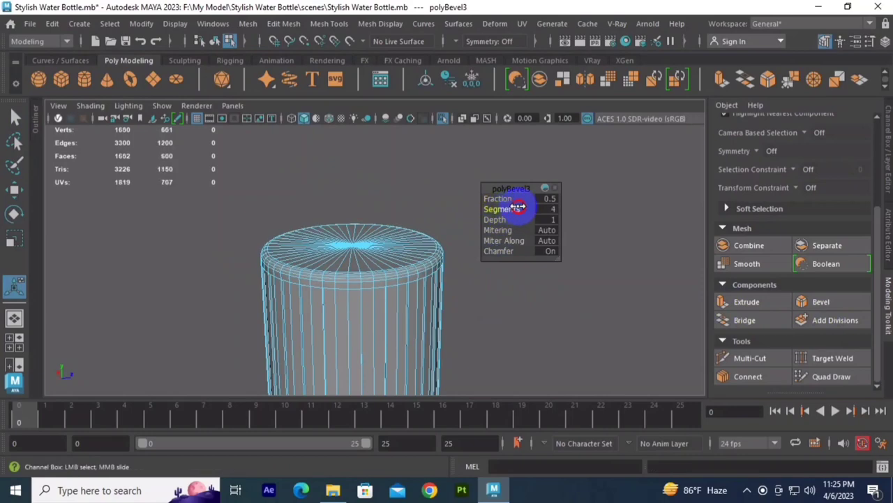
{"action": "key", "text": "ctrl+z"}
{"action": "left_click_drag", "start_coordinate": [402, 297], "coordinate": [291, 237], "text": "alt"}
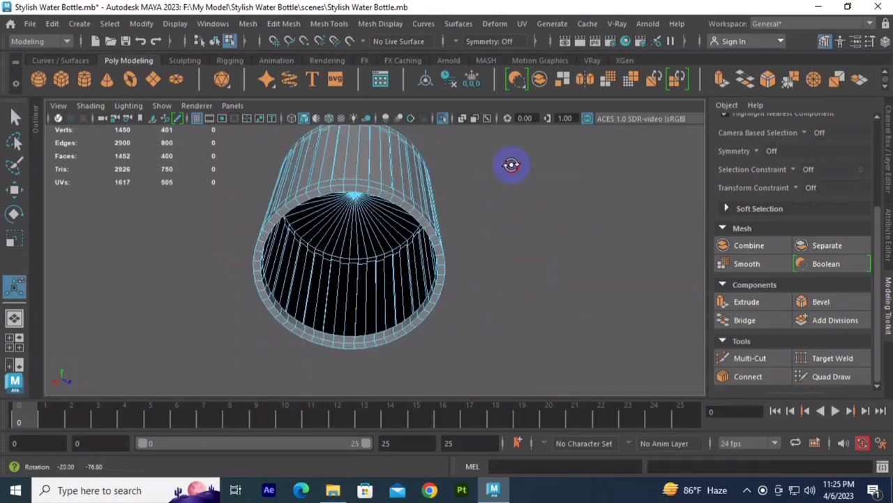
{"action": "key", "text": "q"}
{"action": "key", "text": "F8"}
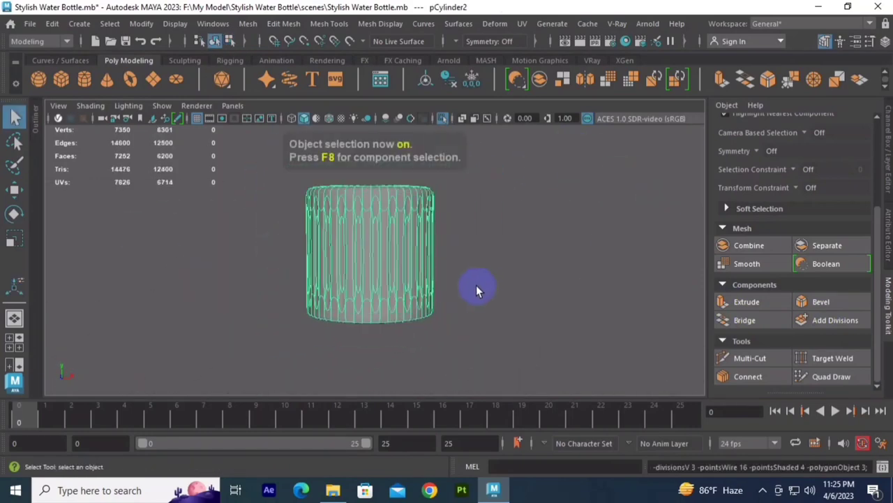
{"action": "scroll", "coordinate": [472, 264], "scroll_direction": "down", "scroll_amount": 5}
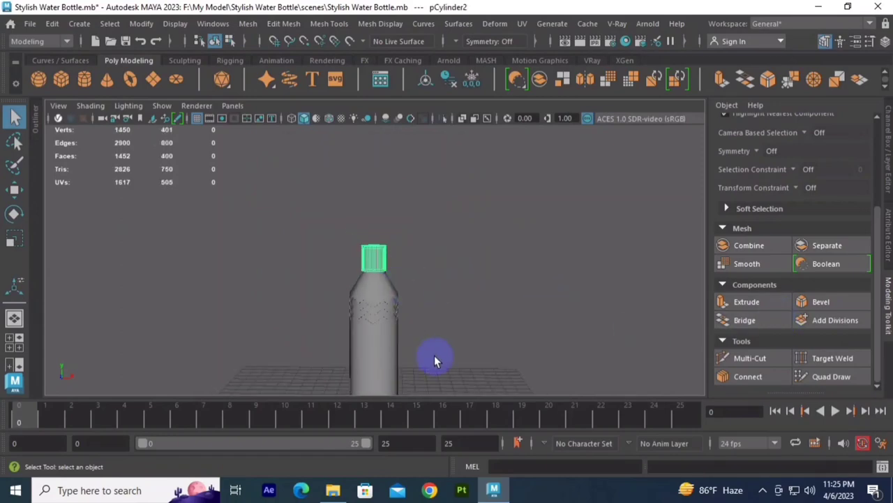
Step: Switch to the UV Editing workspace and apply a planar UV projection to the bottle
{"action": "left_click", "coordinate": [865, 26]}
{"action": "left_click", "coordinate": [789, 119]}
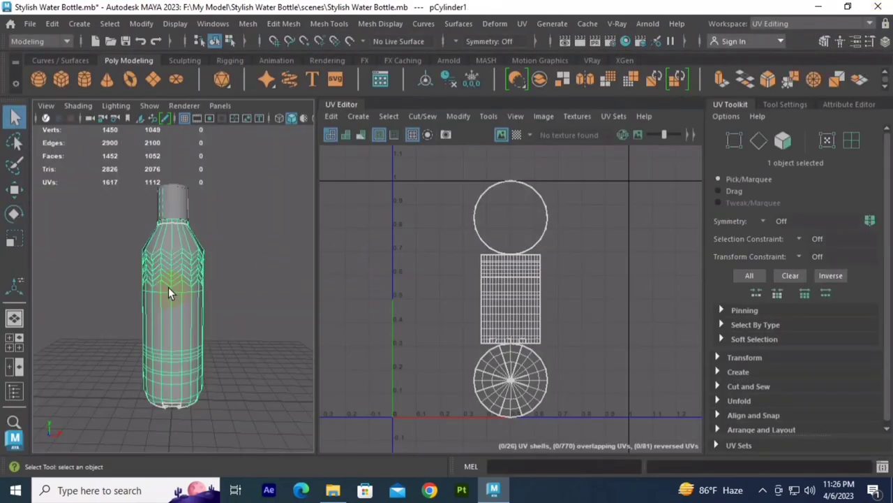
{"action": "left_click", "coordinate": [358, 116]}
{"action": "left_click", "coordinate": [479, 225]}
{"action": "left_click", "coordinate": [457, 311]}
{"action": "left_click", "coordinate": [568, 311]}
Step: Cut the bottle body's UVs along a selected edge and unfold the shell
{"action": "right_click_drag", "start_coordinate": [435, 282], "coordinate": [435, 245]}
{"action": "left_click", "coordinate": [473, 281]}
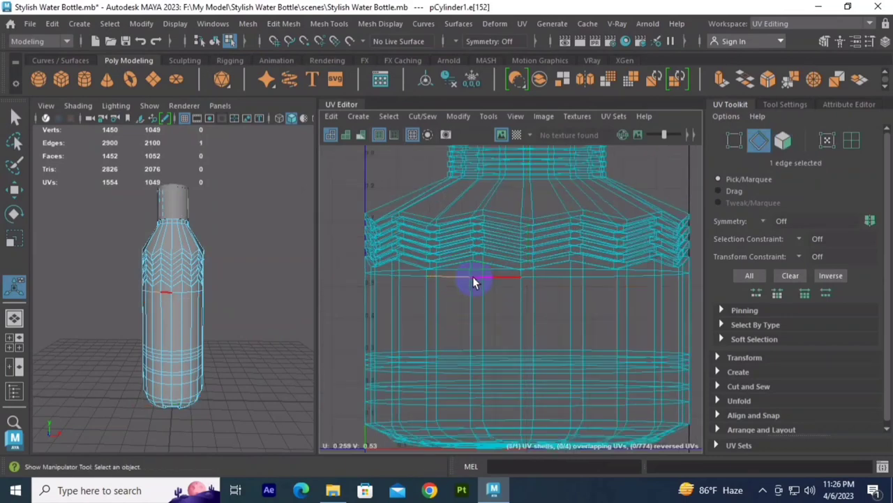
{"action": "scroll", "coordinate": [264, 318], "scroll_direction": "up", "scroll_amount": 2}
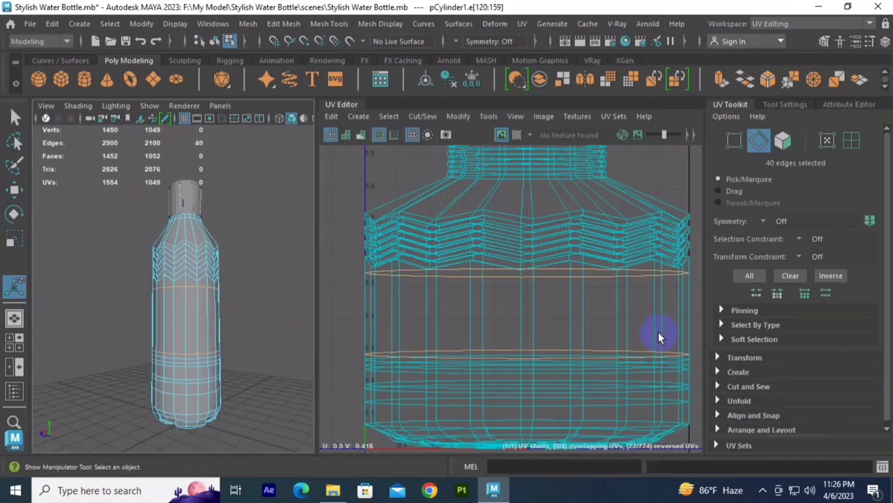
{"action": "scroll", "coordinate": [478, 329], "scroll_direction": "down", "scroll_amount": 2}
{"action": "right_click_drag", "start_coordinate": [534, 286], "coordinate": [499, 282], "text": "shift"}
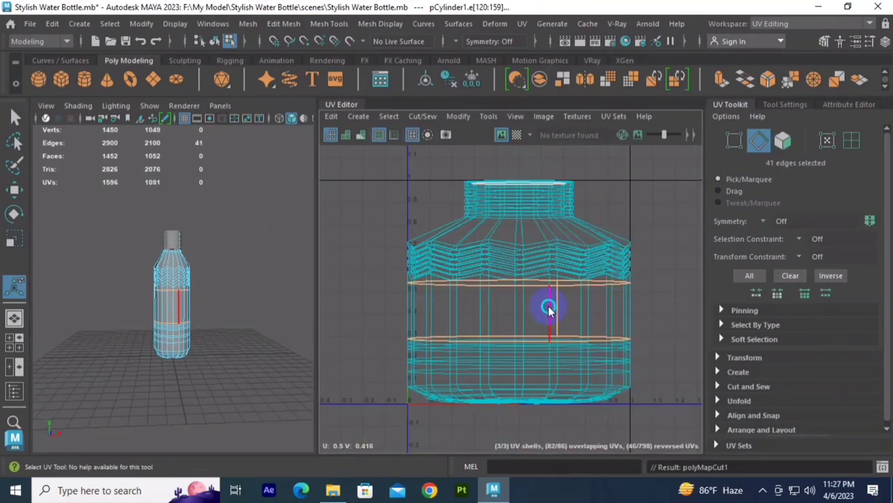
{"action": "right_click_drag", "start_coordinate": [549, 310], "coordinate": [510, 317], "text": "shift"}
{"action": "key", "text": "w"}
{"action": "middle_click_drag", "start_coordinate": [485, 309], "coordinate": [538, 119], "text": "alt"}
{"action": "scroll", "coordinate": [495, 233], "scroll_direction": "up", "scroll_amount": 3}
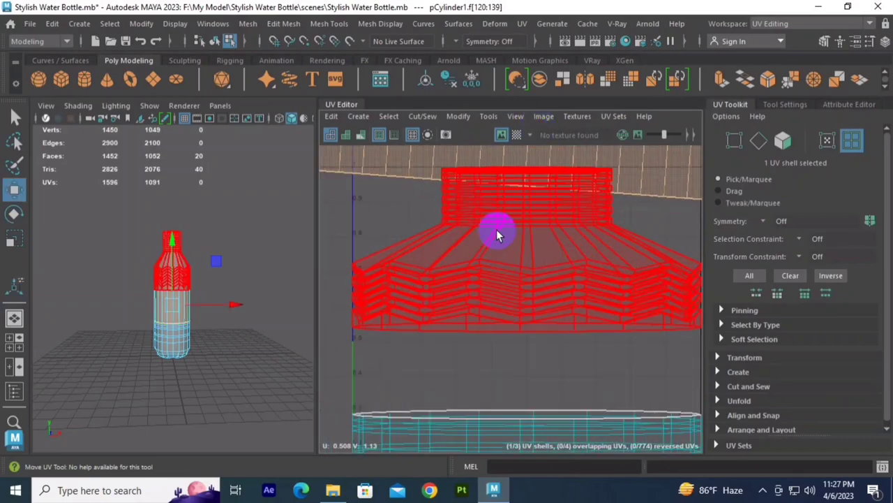
Step: Cut UV seams along the neck edge loop and the edge loop near the base
{"action": "left_click", "coordinate": [514, 225]}
{"action": "double_click", "coordinate": [520, 218]}
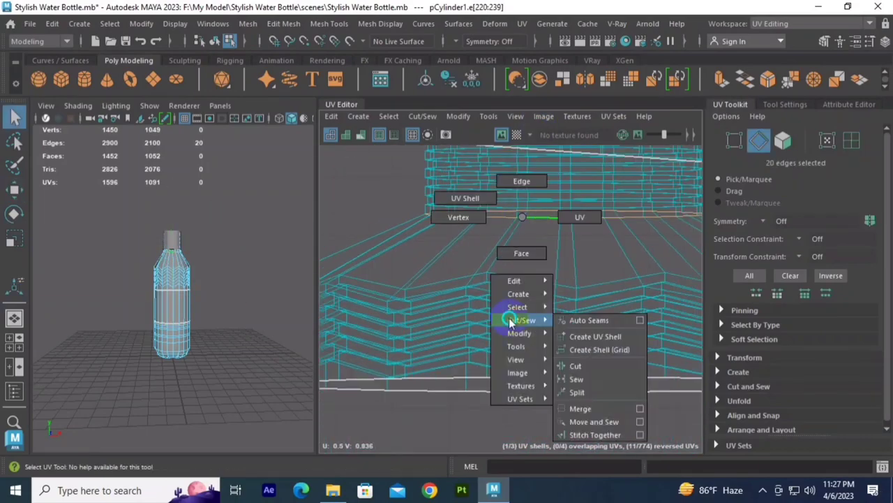
{"action": "right_click_drag", "start_coordinate": [520, 215], "coordinate": [576, 363], "text": "shift"}
{"action": "scroll", "coordinate": [552, 325], "scroll_direction": "up", "scroll_amount": 2}
{"action": "scroll", "coordinate": [489, 334], "scroll_direction": "down", "scroll_amount": 1}
{"action": "left_click", "coordinate": [486, 308]}
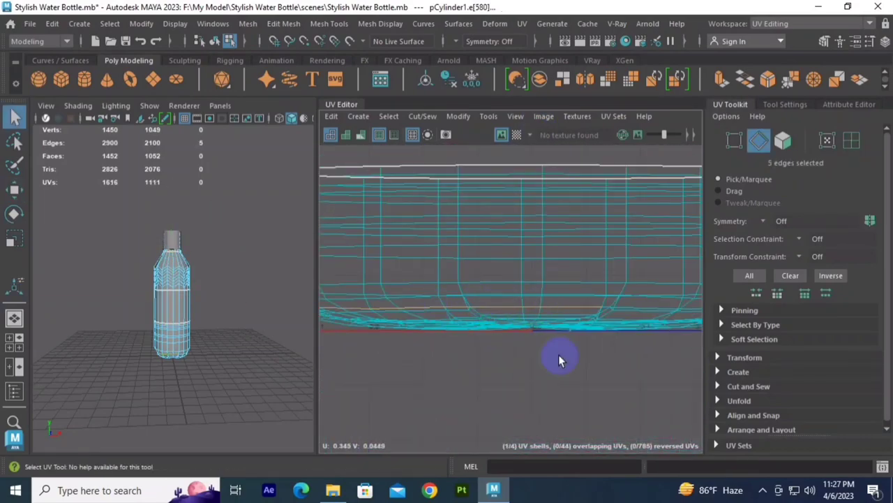
{"action": "scroll", "coordinate": [454, 293], "scroll_direction": "up", "scroll_amount": 3}
{"action": "double_click", "coordinate": [351, 236]}
{"action": "scroll", "coordinate": [499, 293], "scroll_direction": "down", "scroll_amount": 3}
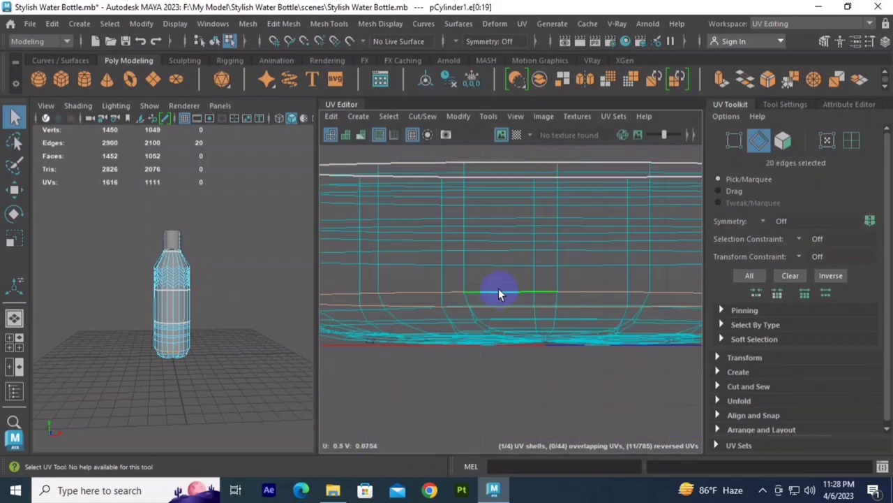
{"action": "right_click_drag", "start_coordinate": [499, 293], "coordinate": [531, 379], "text": "shift"}
{"action": "scroll", "coordinate": [533, 315], "scroll_direction": "down", "scroll_amount": 1}
Step: Cut the UVs along a vertical seam edge
{"action": "left_click", "coordinate": [537, 233]}
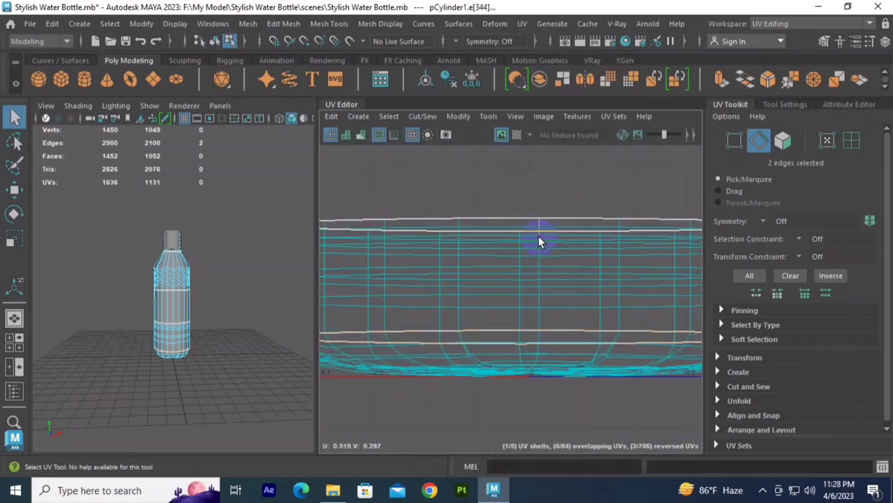
{"action": "right_click_drag", "start_coordinate": [538, 240], "coordinate": [598, 390], "text": "shift"}
{"action": "scroll", "coordinate": [522, 243], "scroll_direction": "up", "scroll_amount": 2}
Step: Select a longer vertical run of seam edges and cut the UVs along it
{"action": "left_click", "coordinate": [520, 250]}
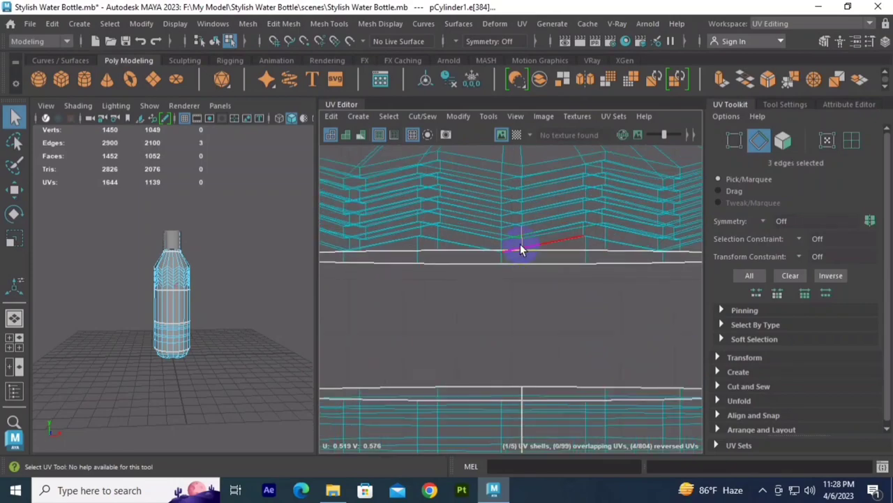
{"action": "scroll", "coordinate": [510, 393], "scroll_direction": "up", "scroll_amount": 2}
{"action": "scroll", "coordinate": [464, 274], "scroll_direction": "up", "scroll_amount": 2}
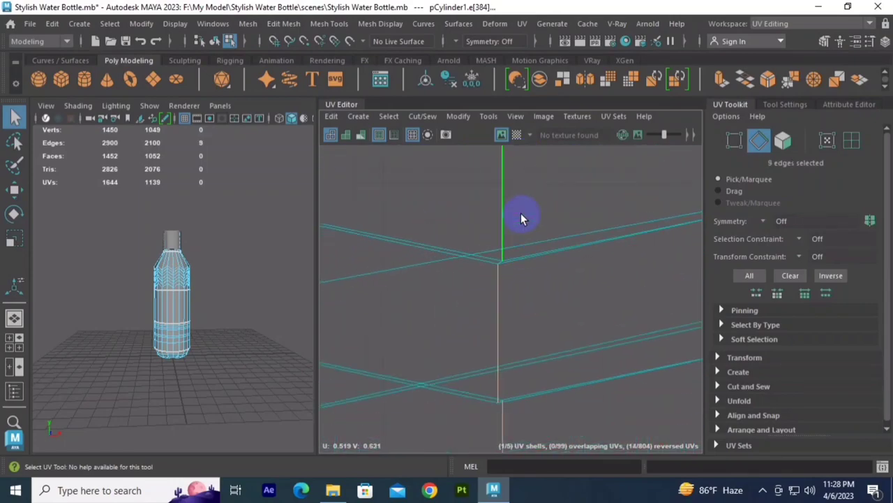
{"action": "scroll", "coordinate": [547, 278], "scroll_direction": "down", "scroll_amount": 2}
{"action": "scroll", "coordinate": [559, 215], "scroll_direction": "up", "scroll_amount": 2}
{"action": "left_click", "coordinate": [547, 209], "text": "shift"}
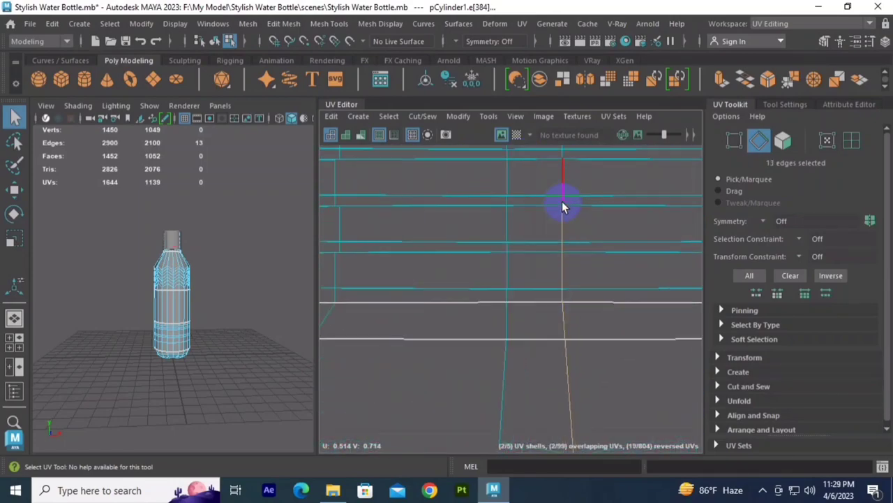
{"action": "left_click", "coordinate": [562, 184], "text": "shift"}
{"action": "scroll", "coordinate": [544, 308], "scroll_direction": "down", "scroll_amount": 2}
{"action": "scroll", "coordinate": [568, 265], "scroll_direction": "down", "scroll_amount": 1}
{"action": "scroll", "coordinate": [572, 318], "scroll_direction": "down", "scroll_amount": 1}
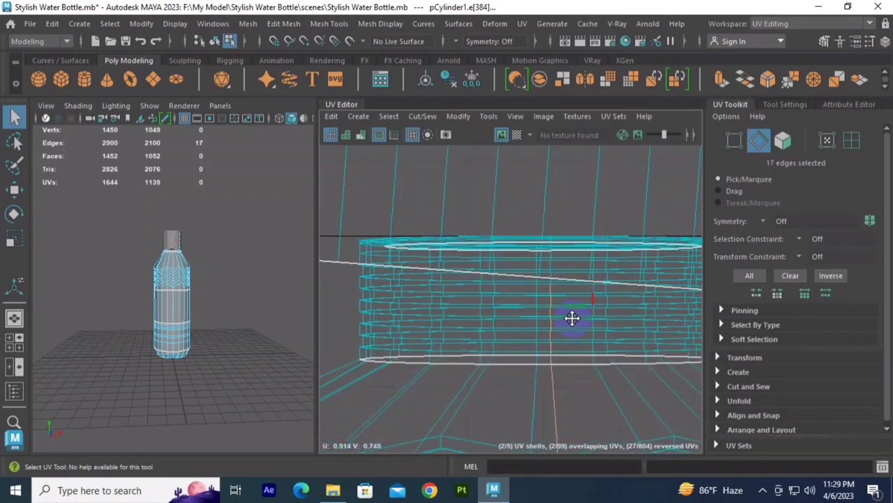
{"action": "scroll", "coordinate": [555, 293], "scroll_direction": "down", "scroll_amount": 2}
{"action": "scroll", "coordinate": [588, 223], "scroll_direction": "up", "scroll_amount": 3}
{"action": "scroll", "coordinate": [530, 293], "scroll_direction": "down", "scroll_amount": 1}
{"action": "scroll", "coordinate": [559, 192], "scroll_direction": "up", "scroll_amount": 1}
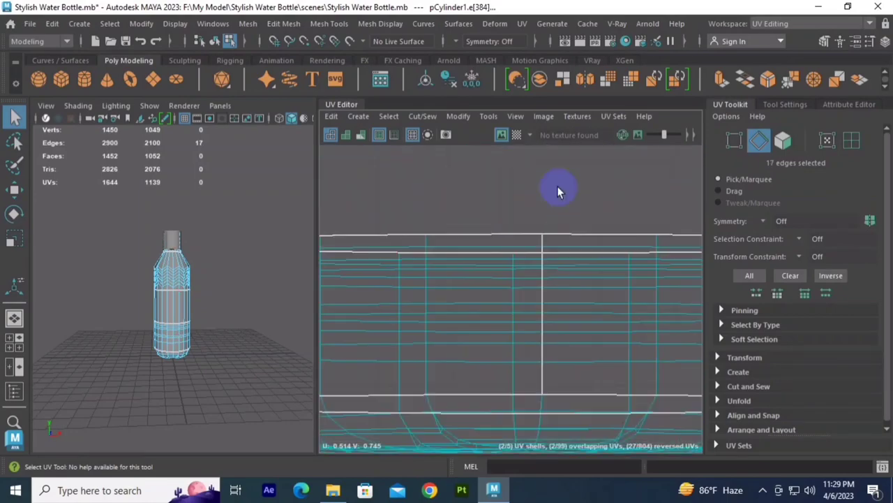
{"action": "scroll", "coordinate": [530, 265], "scroll_direction": "up", "scroll_amount": 3}
{"action": "scroll", "coordinate": [496, 342], "scroll_direction": "up", "scroll_amount": 2}
{"action": "scroll", "coordinate": [478, 297], "scroll_direction": "down", "scroll_amount": 3}
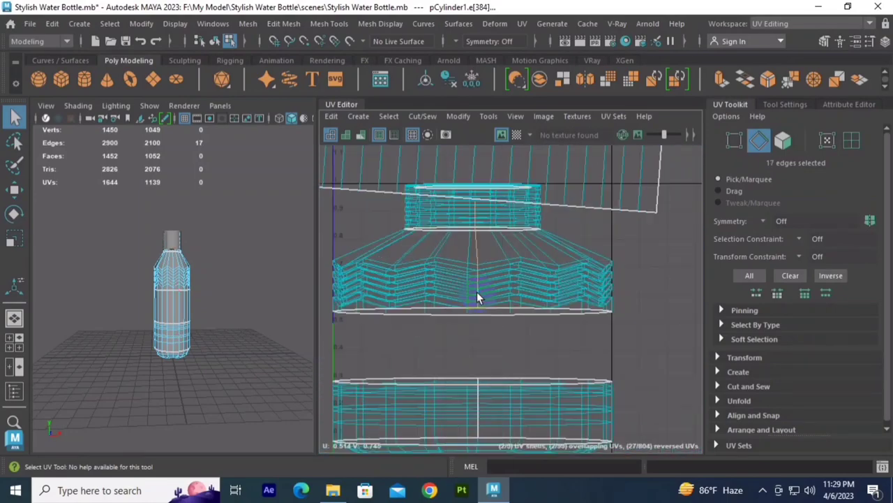
{"action": "scroll", "coordinate": [502, 293], "scroll_direction": "up", "scroll_amount": 4}
{"action": "left_click", "coordinate": [470, 313], "text": "shift"}
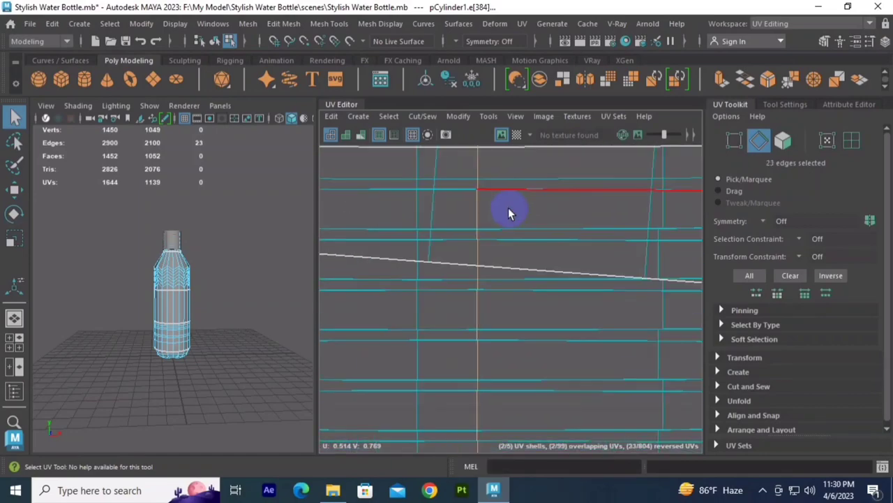
{"action": "scroll", "coordinate": [488, 209], "scroll_direction": "up", "scroll_amount": 1}
{"action": "scroll", "coordinate": [482, 208], "scroll_direction": "down", "scroll_amount": 3}
{"action": "right_click_drag", "start_coordinate": [510, 289], "coordinate": [599, 395]}
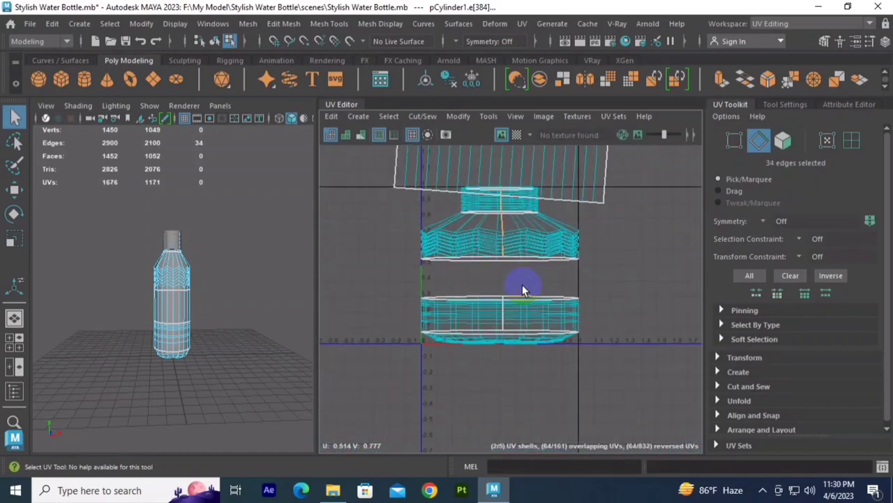
{"action": "scroll", "coordinate": [523, 289], "scroll_direction": "down", "scroll_amount": 2}
{"action": "scroll", "coordinate": [489, 266], "scroll_direction": "up", "scroll_amount": 4}
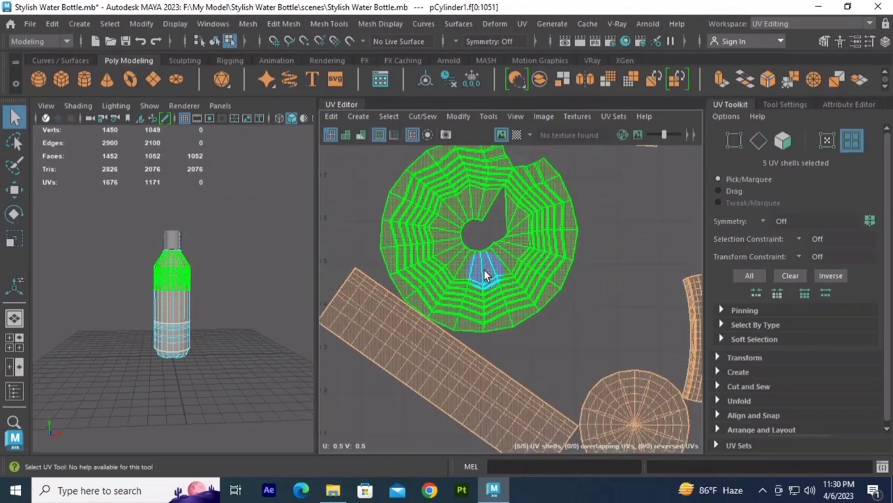
Step: Frame all five UV shells in the UV Editor view
{"action": "key", "text": "F10"}
{"action": "scroll", "coordinate": [499, 210], "scroll_direction": "up", "scroll_amount": 3}
{"action": "scroll", "coordinate": [494, 276], "scroll_direction": "up", "scroll_amount": 3}
{"action": "scroll", "coordinate": [493, 276], "scroll_direction": "up", "scroll_amount": 2}
{"action": "left_click", "coordinate": [474, 220]}
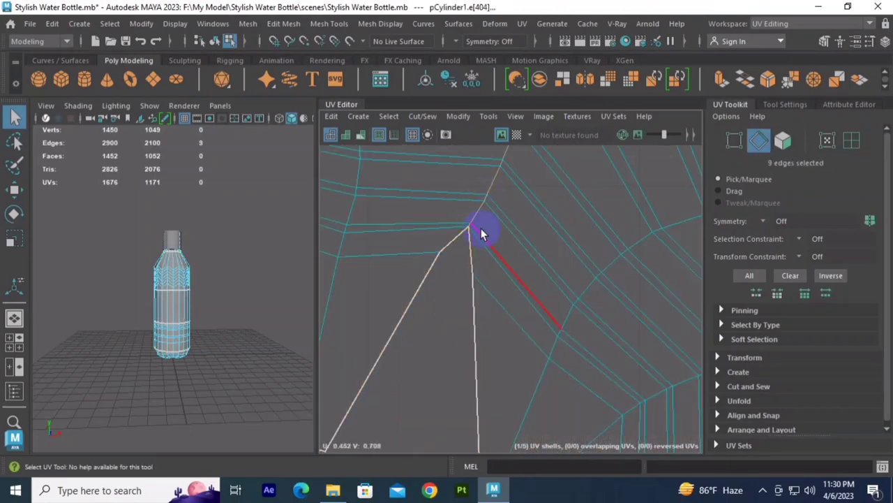
{"action": "middle_click_drag", "start_coordinate": [482, 234], "coordinate": [474, 301], "text": "alt"}
{"action": "middle_click_drag", "start_coordinate": [513, 190], "coordinate": [421, 240], "text": "alt"}
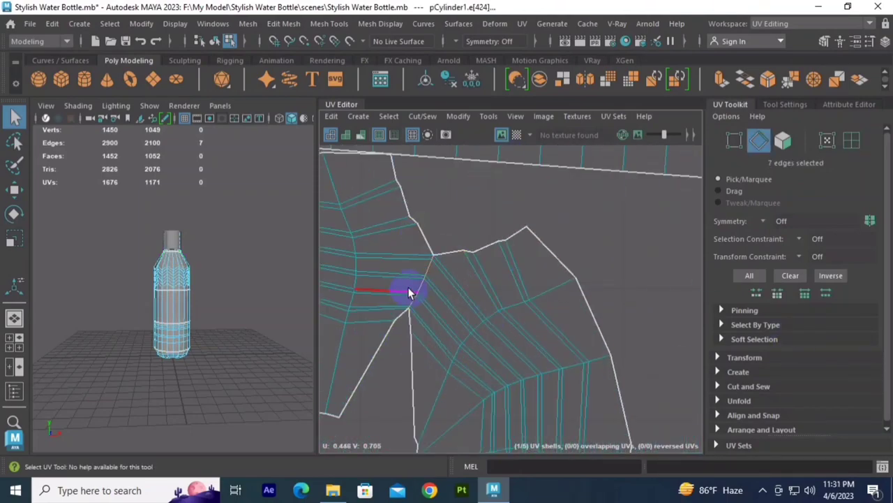
{"action": "scroll", "coordinate": [399, 370], "scroll_direction": "down", "scroll_amount": 5}
{"action": "middle_click_drag", "start_coordinate": [522, 359], "coordinate": [479, 263], "text": "alt"}
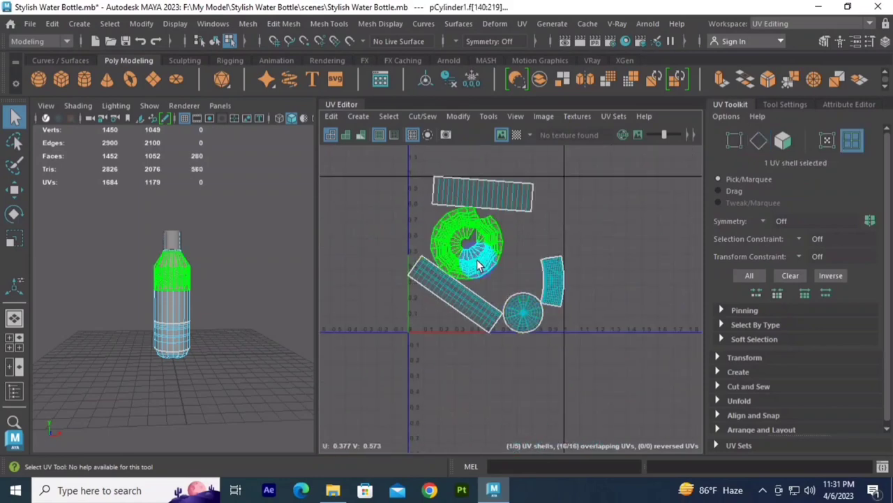
Step: Unfold the green shoulder shell, lay out all shells without overlaps, and enter UV Shell mode
{"action": "left_click", "coordinate": [409, 165]}
{"action": "left_click", "coordinate": [548, 269]}
{"action": "right_click", "coordinate": [371, 224]}
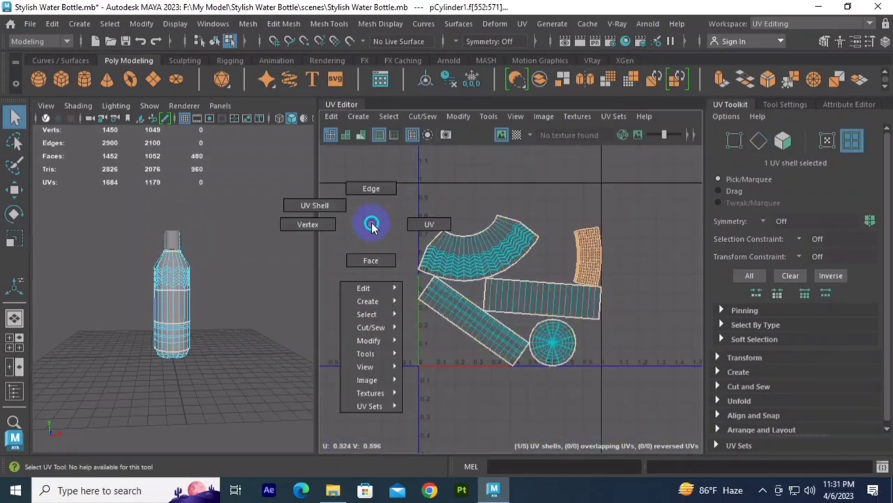
{"action": "right_click_drag", "start_coordinate": [372, 223], "coordinate": [314, 205]}
{"action": "scroll", "coordinate": [170, 239], "scroll_direction": "up", "scroll_amount": 5}
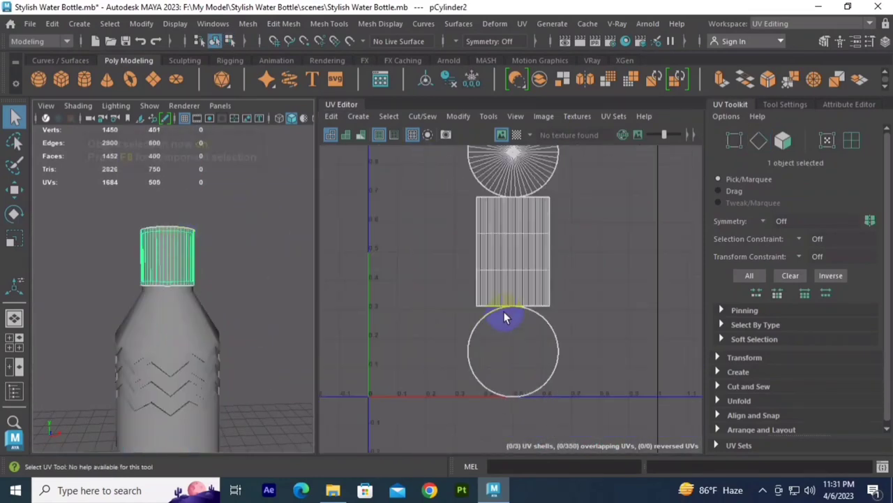
Step: Return to the General workspace and isolate the cap cylinder in the viewport
{"action": "left_click", "coordinate": [810, 23]}
{"action": "left_click", "coordinate": [768, 51]}
{"action": "left_click", "coordinate": [365, 241]}
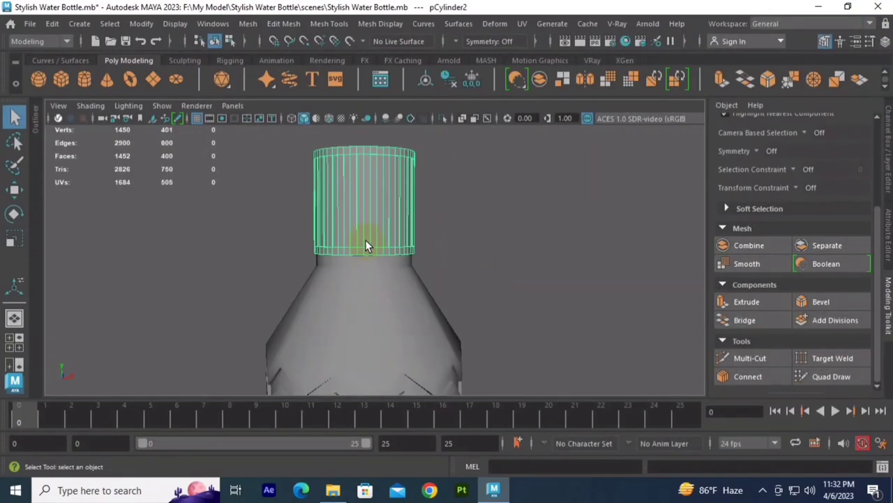
{"action": "key", "text": "ctrl+1"}
Step: Bevel the edge loops around the cap's top rim and open bottom
{"action": "left_click_drag", "start_coordinate": [477, 323], "coordinate": [484, 216], "text": "alt"}
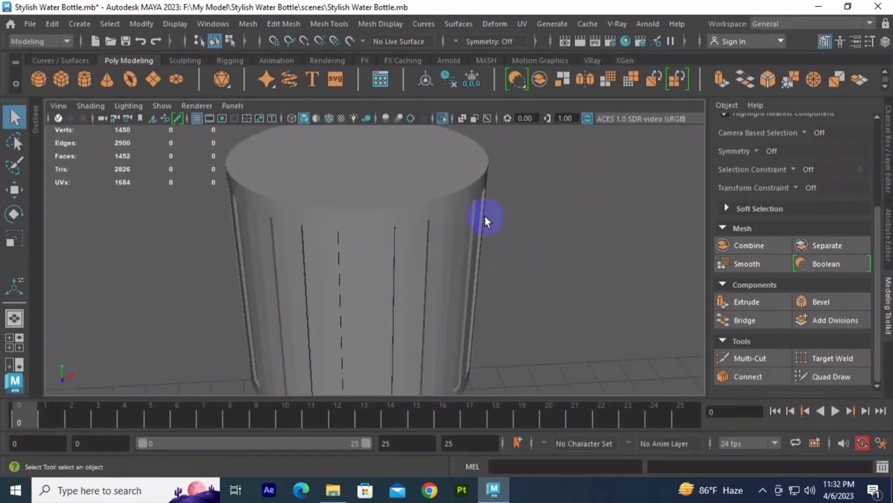
{"action": "left_click", "coordinate": [484, 215]}
{"action": "key", "text": "ctrl+b"}
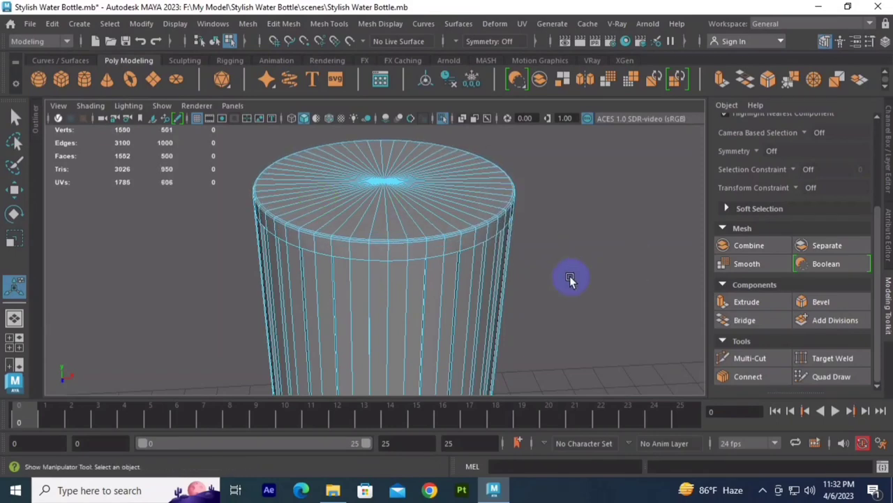
{"action": "mouse_move", "coordinate": [571, 279]}
{"action": "left_mouse_down", "text": "alt"}
{"action": "mouse_move", "coordinate": [419, 284]}
{"action": "mouse_move", "coordinate": [381, 256]}
{"action": "left_mouse_up", "text": "alt"}
{"action": "key", "text": "ctrl+b"}
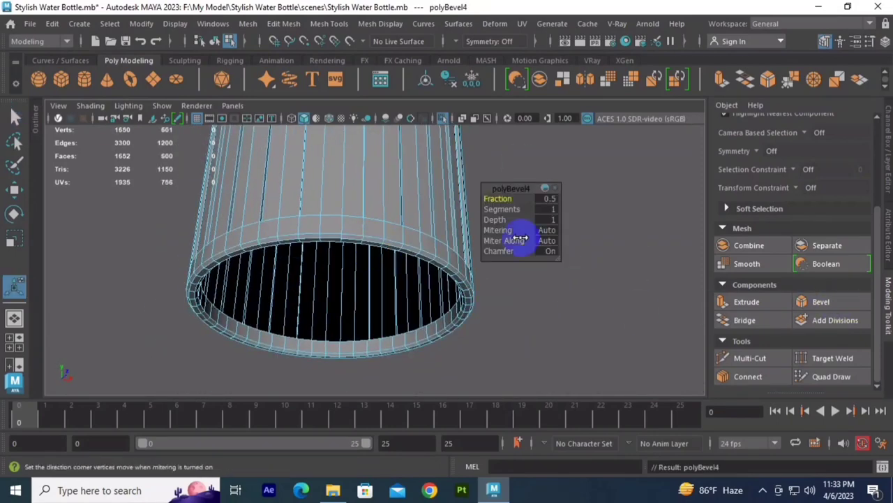
Step: Reselect the cap in object mode from a side view and switch to edge selection
{"action": "key", "text": "F8"}
{"action": "mouse_move", "coordinate": [489, 269]}
{"action": "left_mouse_down", "text": "alt"}
{"action": "mouse_move", "coordinate": [465, 265]}
{"action": "mouse_move", "coordinate": [439, 315]}
{"action": "left_mouse_up", "text": "alt"}
{"action": "left_click", "coordinate": [439, 315]}
{"action": "middle_click_drag", "start_coordinate": [530, 354], "coordinate": [525, 342], "text": "alt"}
{"action": "key", "text": "F10"}
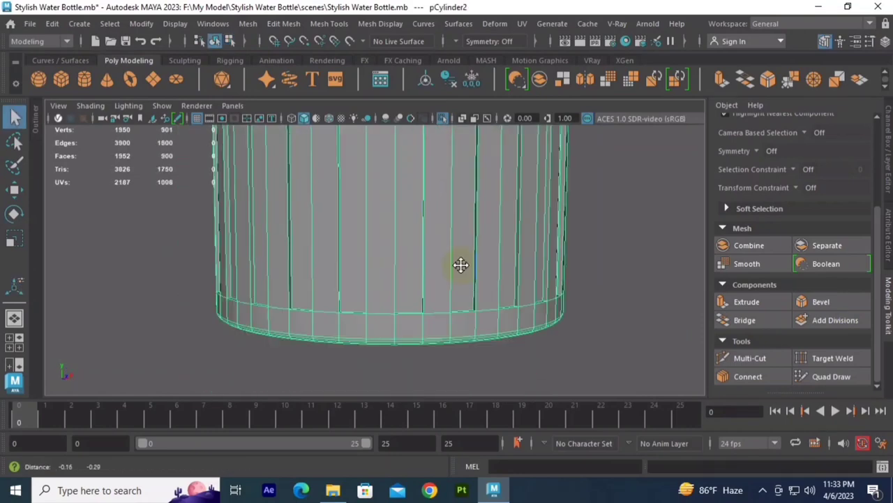
{"action": "scroll", "coordinate": [270, 293], "scroll_direction": "up", "scroll_amount": 5}
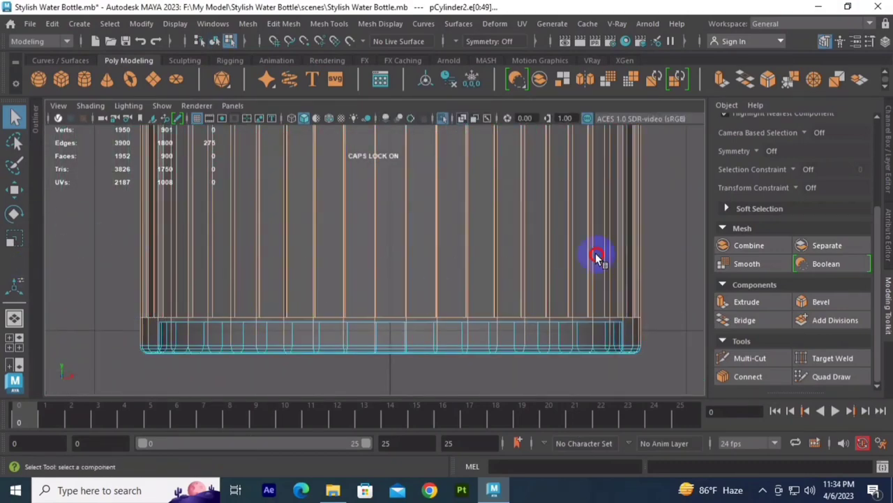
Step: Undo the cap's bottom rim bevel and extrude the bottom face ring into a lip
{"action": "left_click_drag", "start_coordinate": [110, 322], "coordinate": [548, 323]}
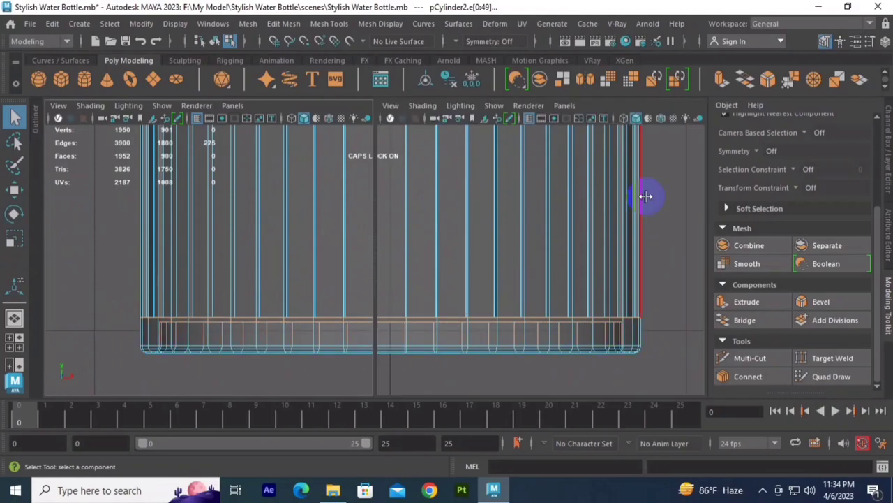
{"action": "mouse_move", "coordinate": [291, 356]}
{"action": "left_mouse_down", "text": "alt"}
{"action": "mouse_move", "coordinate": [557, 375]}
{"action": "mouse_move", "coordinate": [368, 284]}
{"action": "left_mouse_up", "text": "alt"}
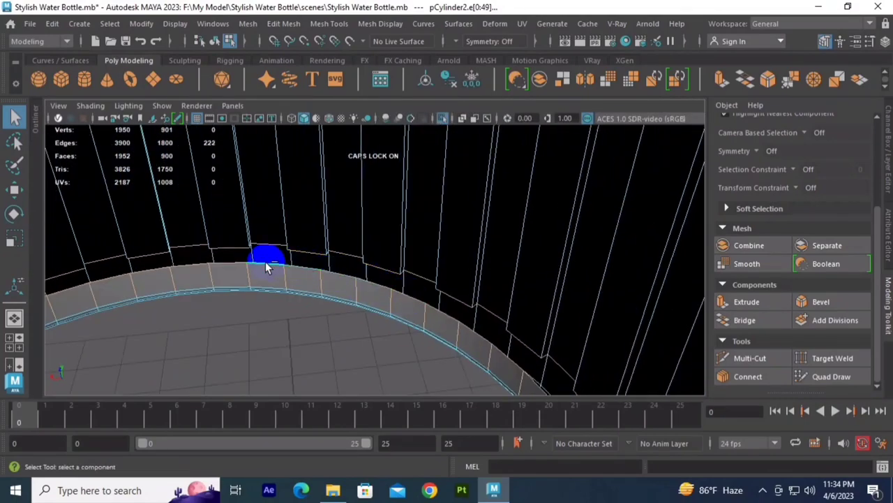
{"action": "mouse_move", "coordinate": [134, 275]}
{"action": "left_mouse_down", "text": "alt"}
{"action": "mouse_move", "coordinate": [389, 318]}
{"action": "mouse_move", "coordinate": [455, 295]}
{"action": "mouse_move", "coordinate": [393, 326]}
{"action": "left_mouse_up", "text": "alt"}
{"action": "scroll", "coordinate": [393, 326], "scroll_direction": "up", "scroll_amount": 3}
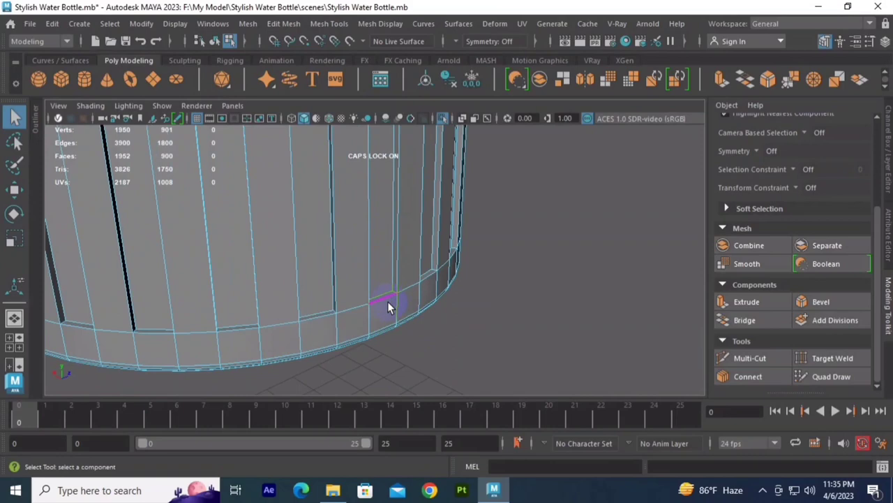
{"action": "left_click", "coordinate": [449, 308]}
{"action": "key", "text": "ctrl+z"}
{"action": "key", "text": "ctrl+z"}
{"action": "mouse_move", "coordinate": [459, 312]}
{"action": "left_mouse_down", "text": "alt"}
{"action": "mouse_move", "coordinate": [355, 303]}
{"action": "mouse_move", "coordinate": [418, 296]}
{"action": "mouse_move", "coordinate": [379, 287]}
{"action": "mouse_move", "coordinate": [568, 368]}
{"action": "mouse_move", "coordinate": [547, 308]}
{"action": "mouse_move", "coordinate": [509, 299]}
{"action": "mouse_move", "coordinate": [552, 329]}
{"action": "mouse_move", "coordinate": [489, 304]}
{"action": "mouse_move", "coordinate": [353, 292]}
{"action": "left_mouse_up", "text": "alt"}
{"action": "key", "text": "ctrl+z"}
{"action": "key", "text": "ctrl+z"}
{"action": "key", "text": "ctrl+z"}
{"action": "key", "text": "shift+z"}
{"action": "key", "text": "ctrl+e"}
{"action": "left_click", "coordinate": [457, 277]}
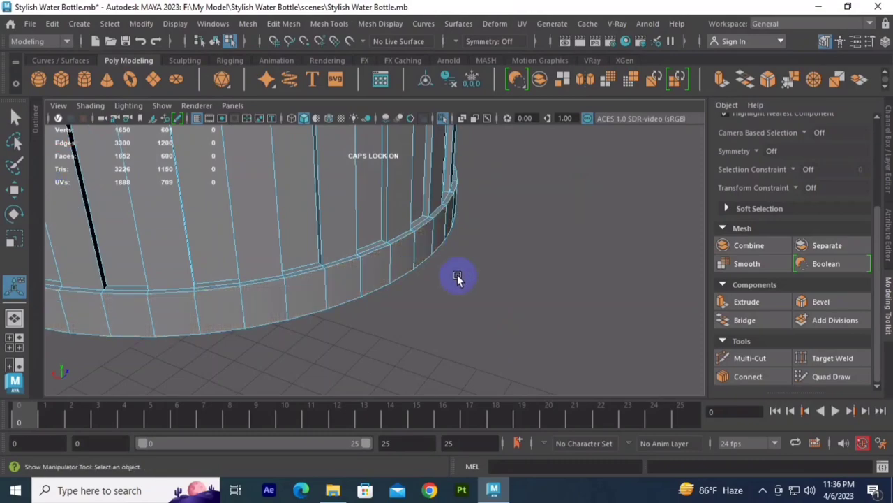
Step: Bevel the lip's rim edges with 4 segments at Fraction 0.008
{"action": "mouse_move", "coordinate": [376, 293]}
{"action": "left_mouse_down", "text": "alt"}
{"action": "mouse_move", "coordinate": [582, 314]}
{"action": "mouse_move", "coordinate": [388, 174]}
{"action": "mouse_move", "coordinate": [408, 239]}
{"action": "left_mouse_up", "text": "alt"}
{"action": "mouse_move", "coordinate": [607, 251]}
{"action": "left_mouse_down", "text": "alt"}
{"action": "mouse_move", "coordinate": [496, 277]}
{"action": "mouse_move", "coordinate": [500, 301]}
{"action": "left_mouse_up", "text": "alt"}
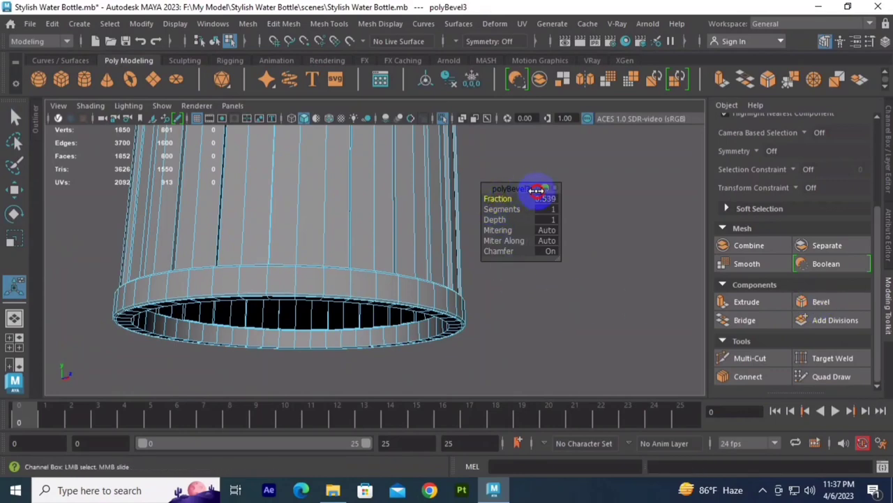
{"action": "left_click_drag", "start_coordinate": [536, 190], "coordinate": [497, 203]}
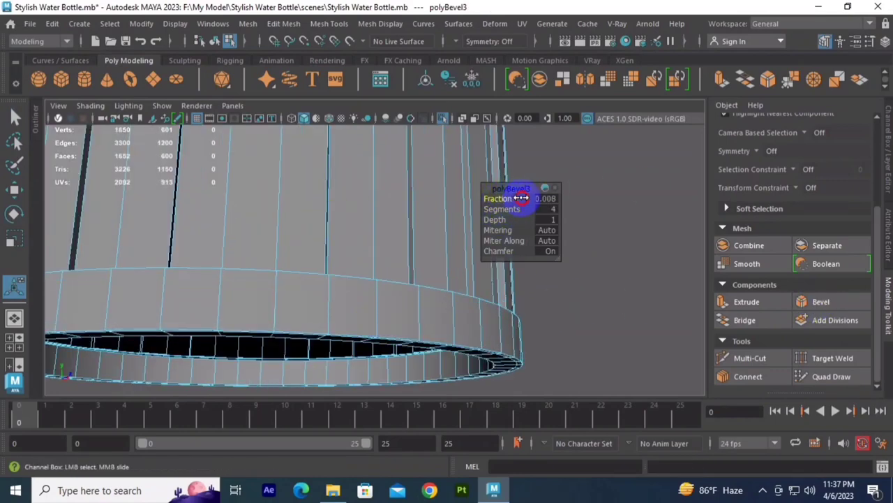
{"action": "scroll", "coordinate": [484, 289], "scroll_direction": "down", "scroll_amount": 5}
Step: Scale the cap taller and narrower so it fits the bottle neck
{"action": "left_click", "coordinate": [386, 290]}
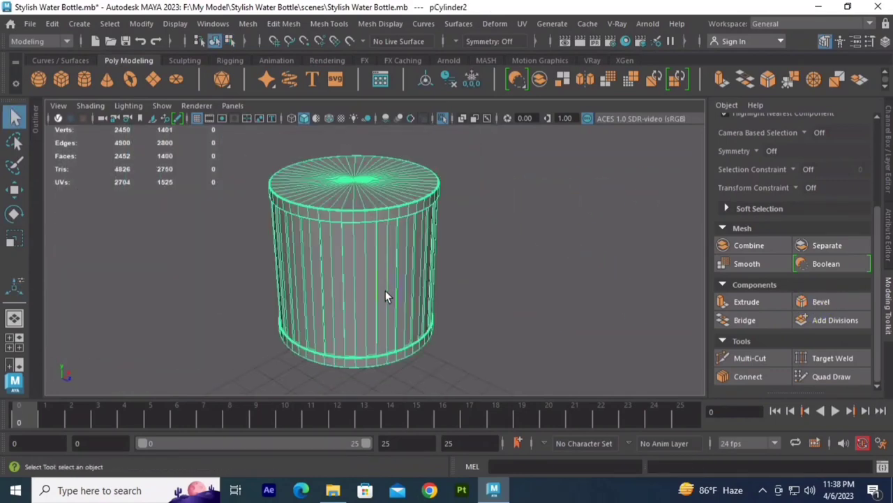
{"action": "scroll", "coordinate": [389, 276], "scroll_direction": "up", "scroll_amount": 3}
{"action": "scroll", "coordinate": [486, 182], "scroll_direction": "up", "scroll_amount": 3}
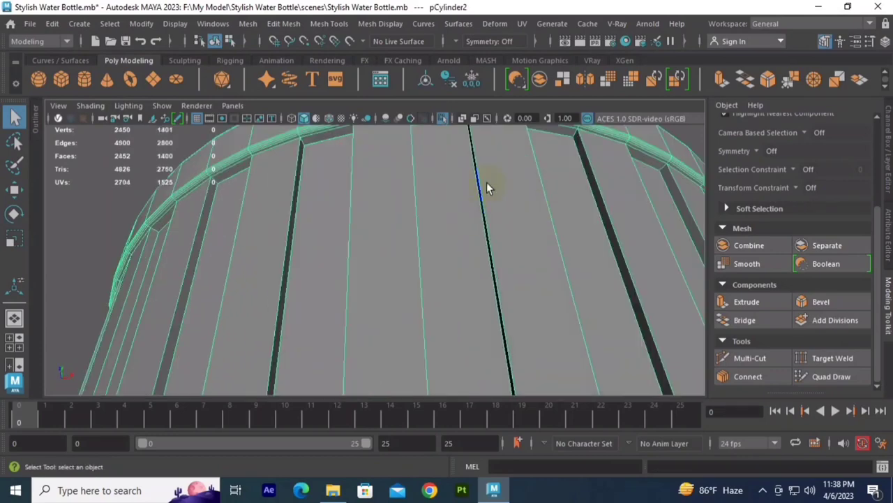
{"action": "scroll", "coordinate": [454, 230], "scroll_direction": "up", "scroll_amount": 2}
{"action": "scroll", "coordinate": [473, 254], "scroll_direction": "down", "scroll_amount": 5}
{"action": "scroll", "coordinate": [491, 236], "scroll_direction": "down", "scroll_amount": 2}
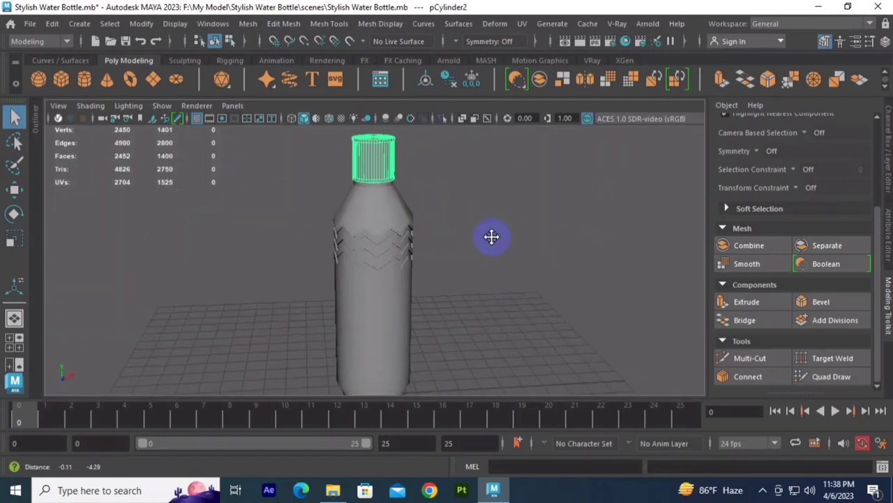
{"action": "scroll", "coordinate": [395, 272], "scroll_direction": "up", "scroll_amount": 5}
{"action": "scroll", "coordinate": [379, 226], "scroll_direction": "down", "scroll_amount": 3}
{"action": "key", "text": "r"}
{"action": "left_click_drag", "start_coordinate": [379, 182], "coordinate": [379, 160]}
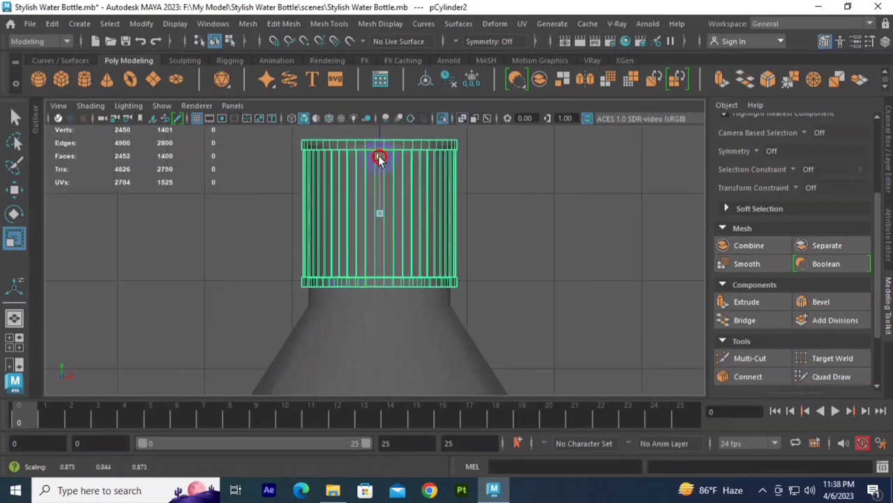
{"action": "key", "text": "space"}
{"action": "key", "text": "space"}
{"action": "scroll", "coordinate": [518, 303], "scroll_direction": "down", "scroll_amount": 2}
{"action": "scroll", "coordinate": [604, 289], "scroll_direction": "up", "scroll_amount": 3}
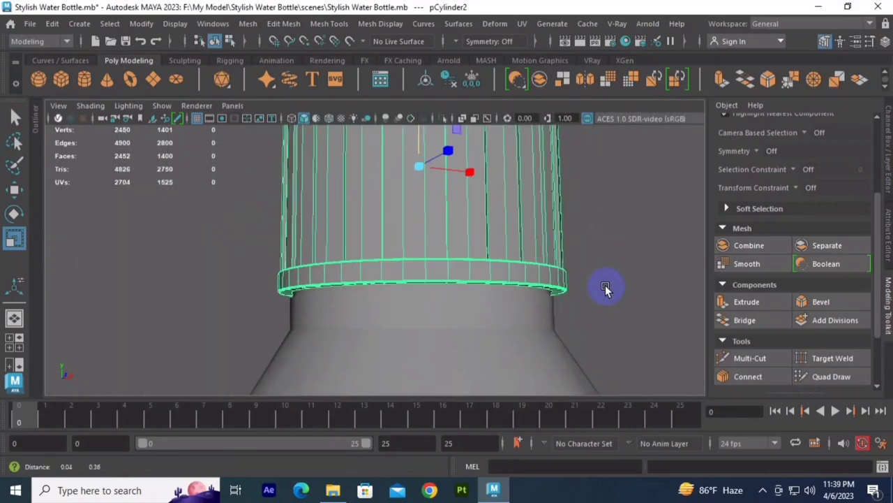
{"action": "left_click_drag", "start_coordinate": [440, 154], "coordinate": [406, 153]}
{"action": "scroll", "coordinate": [432, 230], "scroll_direction": "down", "scroll_amount": 3}
{"action": "scroll", "coordinate": [399, 255], "scroll_direction": "down", "scroll_amount": 2}
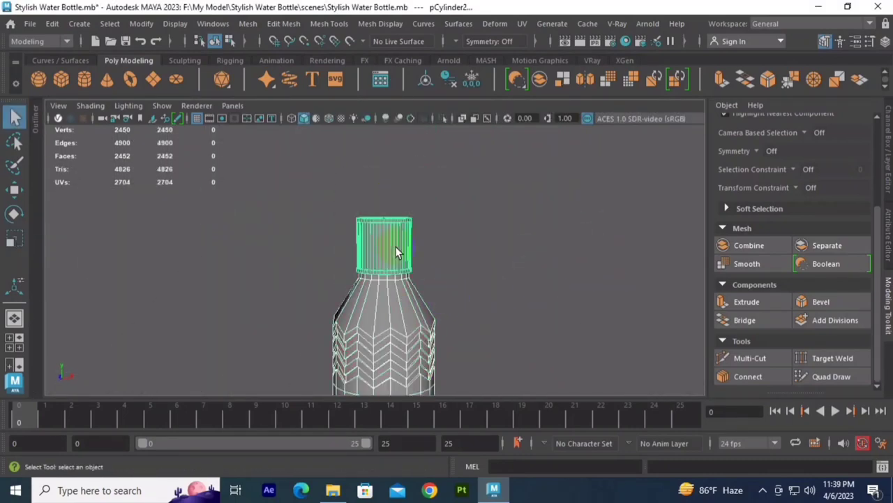
Step: Smooth the bottle mesh to 1 division (9,730 faces)
{"action": "middle_click_drag", "start_coordinate": [513, 340], "coordinate": [461, 236], "text": "alt"}
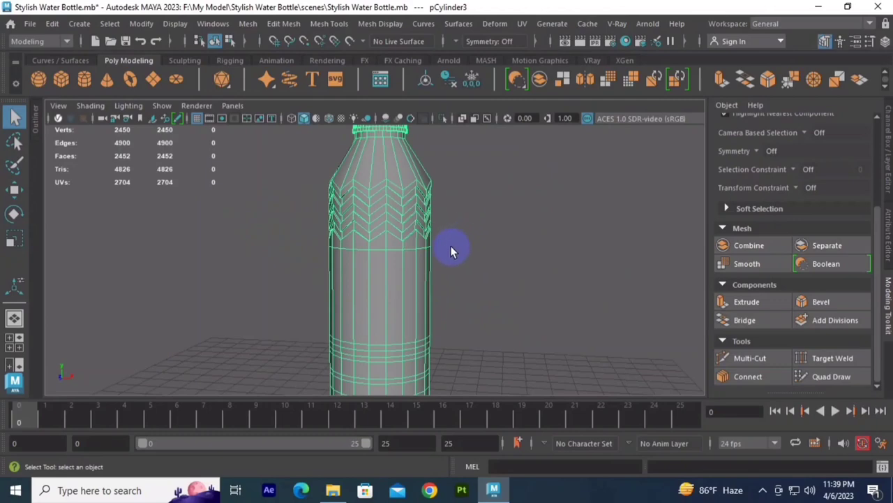
{"action": "scroll", "coordinate": [390, 257], "scroll_direction": "down", "scroll_amount": 2}
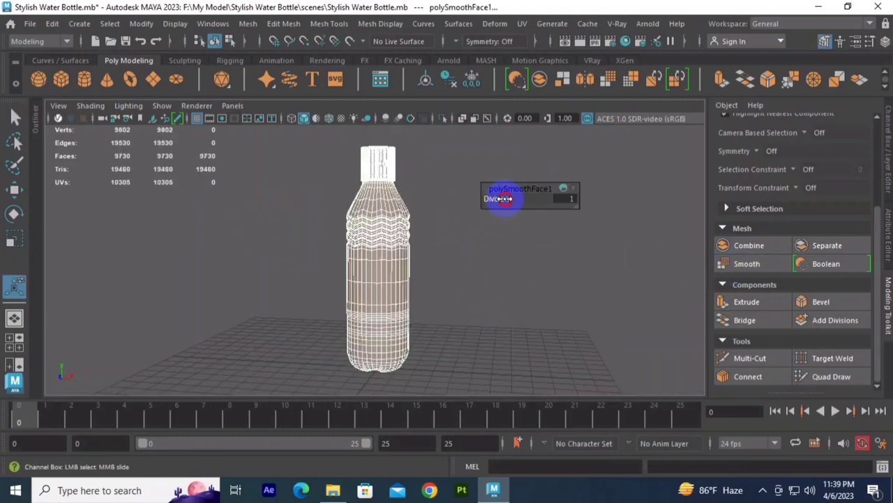
{"action": "left_click", "coordinate": [408, 282]}
{"action": "key", "text": "t"}
{"action": "scroll", "coordinate": [422, 295], "scroll_direction": "up", "scroll_amount": 3}
{"action": "scroll", "coordinate": [498, 216], "scroll_direction": "down", "scroll_amount": 3}
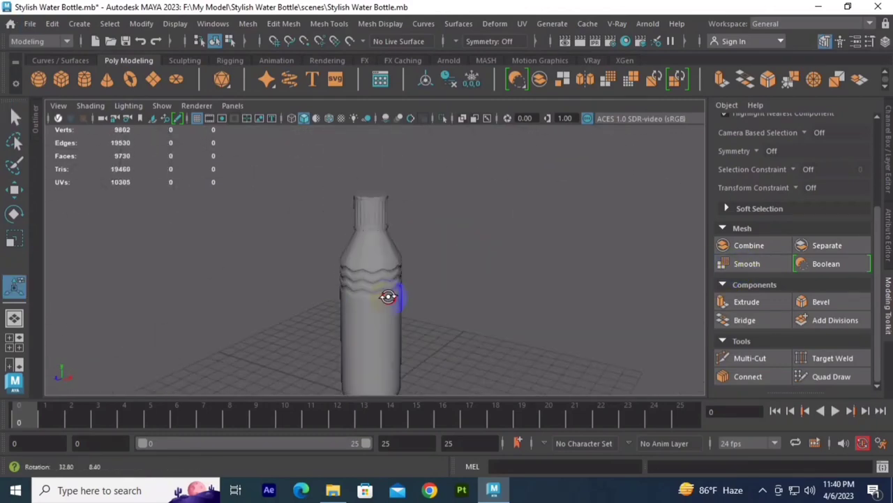
Step: Create and assign a new VRayMtl material to the bottle from the VRay shelf
{"action": "left_click", "coordinate": [379, 319]}
{"action": "left_click", "coordinate": [447, 313]}
{"action": "scroll", "coordinate": [447, 313], "scroll_direction": "up", "scroll_amount": 2}
{"action": "scroll", "coordinate": [428, 299], "scroll_direction": "down", "scroll_amount": 2}
{"action": "left_click", "coordinate": [379, 279]}
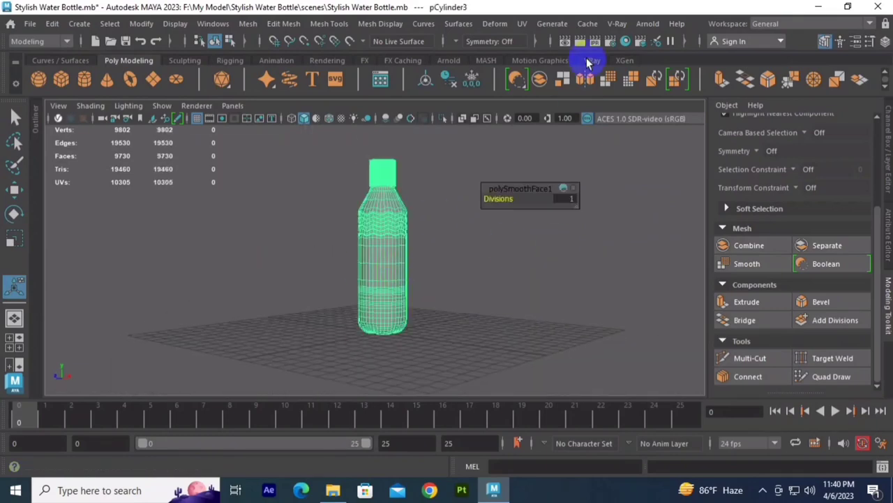
{"action": "left_click", "coordinate": [592, 60]}
{"action": "left_click", "coordinate": [634, 79]}
Step: Set the new V-Ray material's diffuse colour to yellow
{"action": "left_click", "coordinate": [687, 130]}
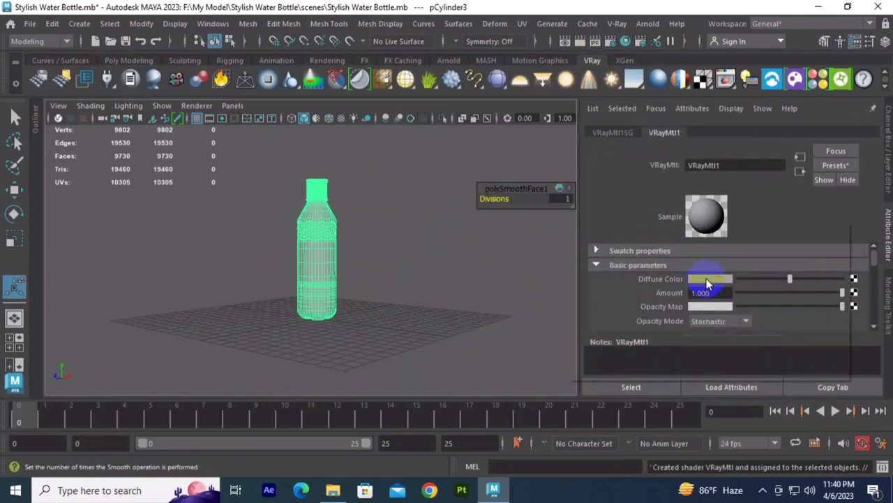
{"action": "left_click", "coordinate": [706, 278]}
{"action": "left_click", "coordinate": [792, 279]}
{"action": "left_click", "coordinate": [441, 154]}
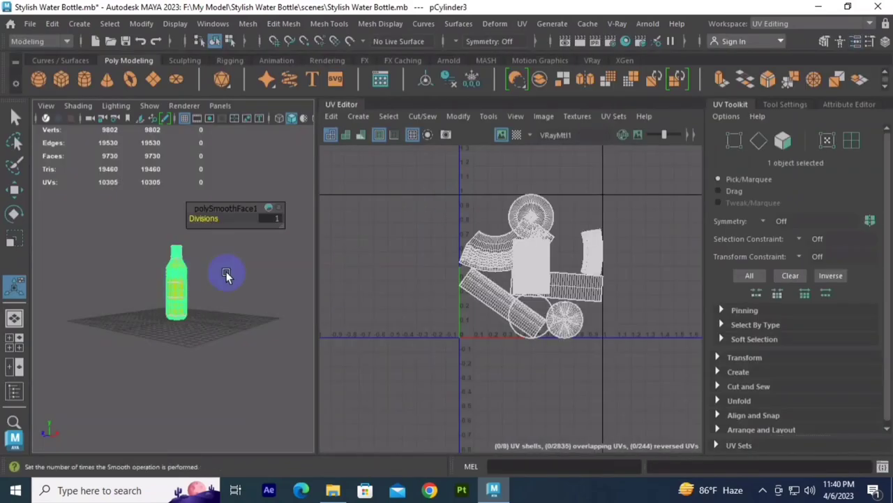
Step: Re-lay out the bottle's UV shells and inspect the arc and rectangular shells
{"action": "right_click_drag", "start_coordinate": [532, 255], "coordinate": [475, 239]}
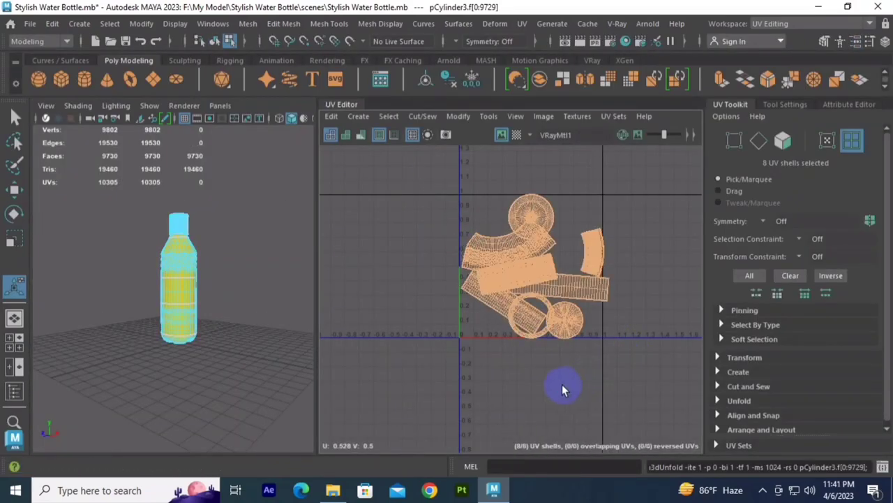
{"action": "left_click", "coordinate": [534, 329]}
{"action": "key", "text": "a"}
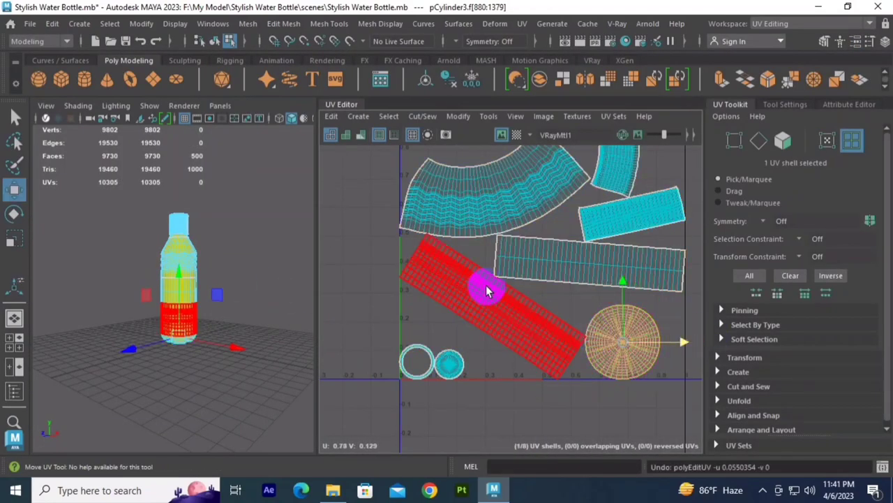
{"action": "left_click", "coordinate": [528, 183]}
{"action": "left_click", "coordinate": [289, 286]}
{"action": "left_click", "coordinate": [564, 261]}
{"action": "left_click", "coordinate": [252, 291]}
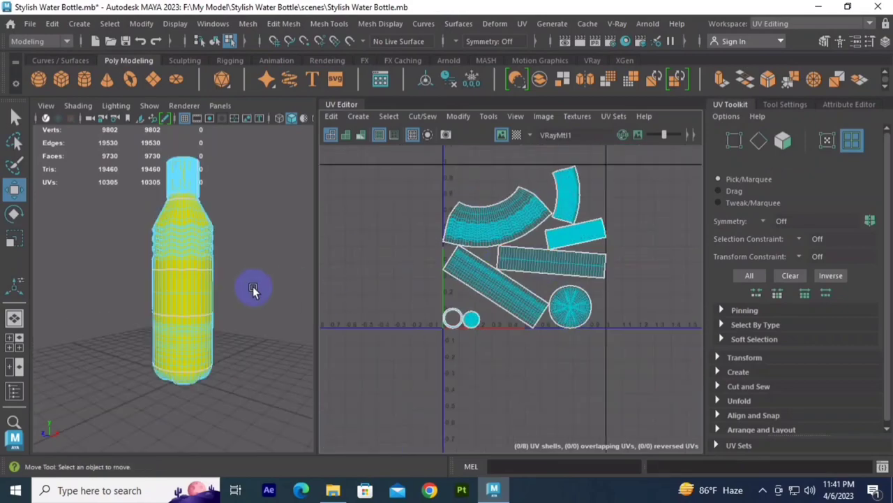
Step: Switch to the General workspace and export the selected bottle with Export Selection
{"action": "left_click", "coordinate": [810, 23]}
{"action": "left_click", "coordinate": [771, 37]}
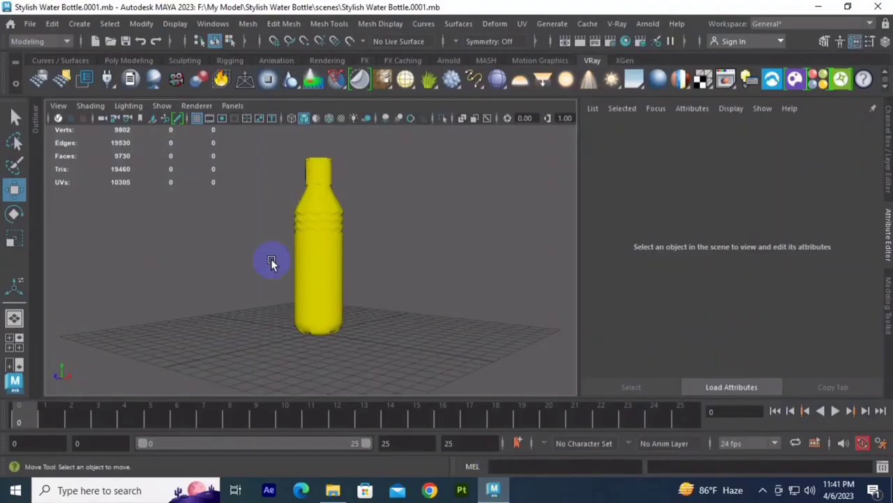
{"action": "left_click", "coordinate": [307, 262]}
{"action": "left_click", "coordinate": [30, 23]}
{"action": "left_click", "coordinate": [77, 197]}
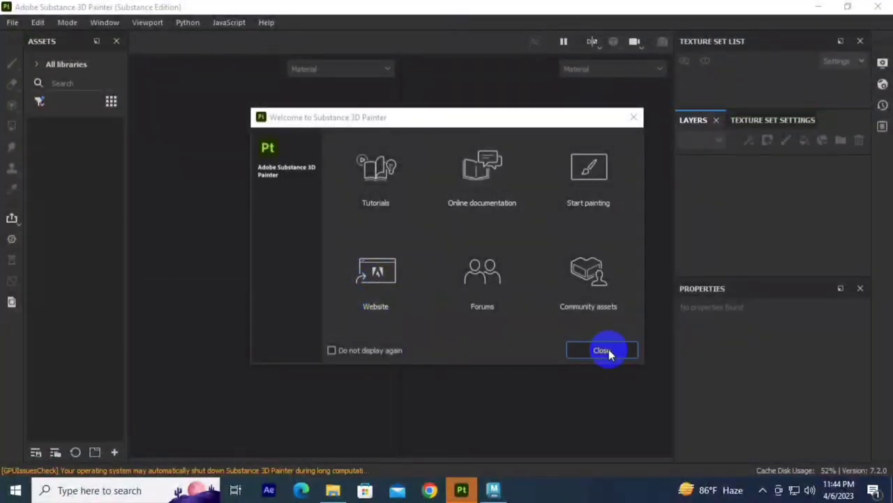
Step: Create a new Painter project from the exported bottle mesh in the Stylish Water Bottle folder
{"action": "left_click", "coordinate": [609, 349]}
{"action": "left_click", "coordinate": [12, 23]}
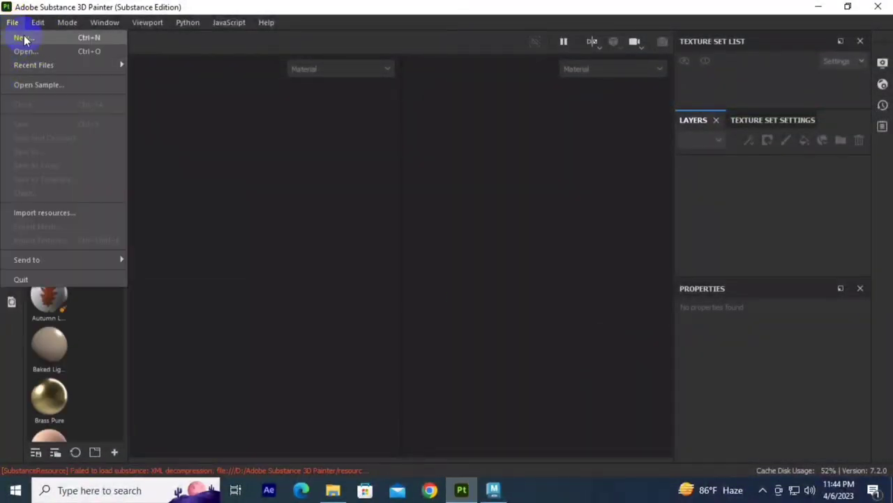
{"action": "left_click", "coordinate": [25, 40]}
{"action": "left_click", "coordinate": [588, 60]}
{"action": "left_click", "coordinate": [415, 66]}
{"action": "double_click", "coordinate": [495, 209]}
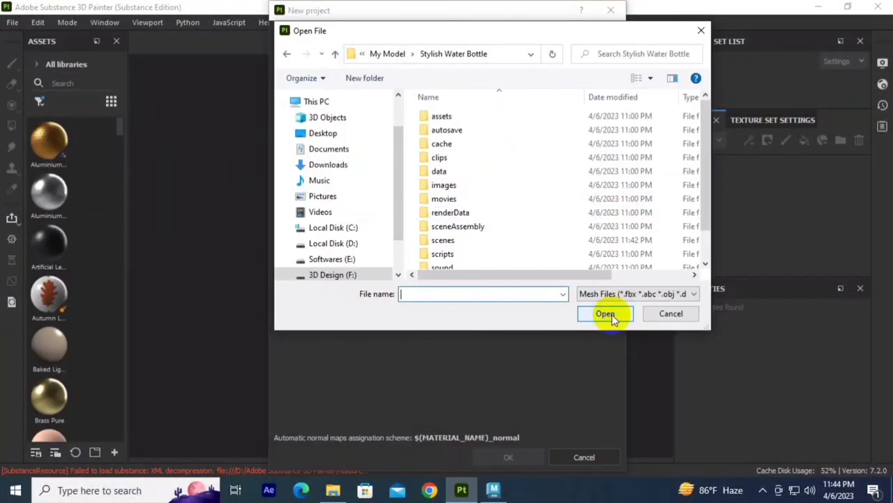
{"action": "left_click", "coordinate": [606, 313]}
{"action": "left_click", "coordinate": [508, 457]}
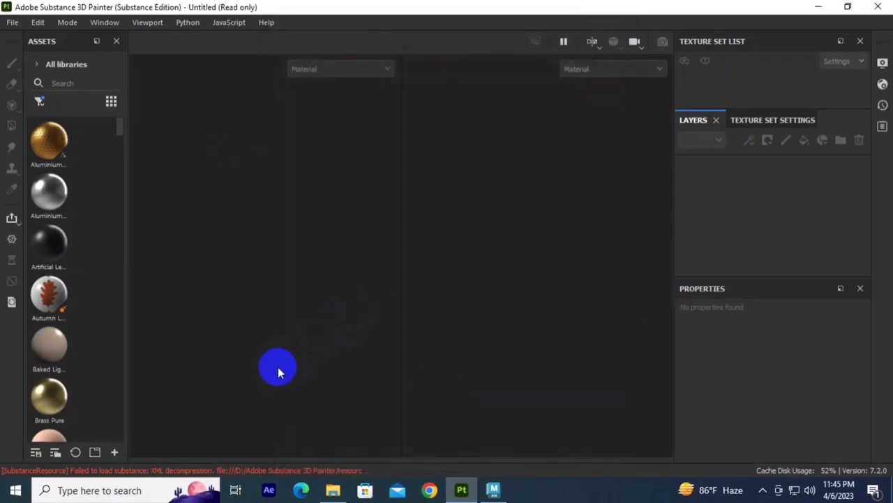
Step: Delete the default layer and bake all seven mesh maps using the bottle as high-poly source
{"action": "left_click", "coordinate": [860, 140]}
{"action": "left_click", "coordinate": [814, 241]}
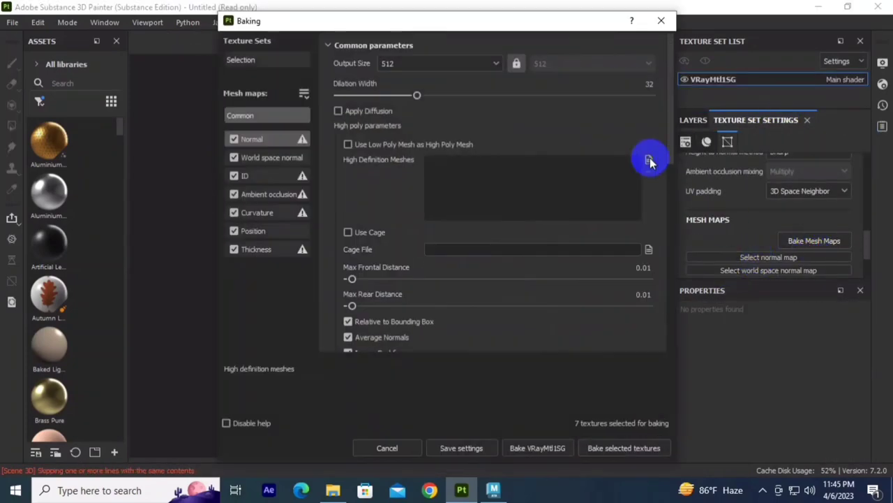
{"action": "left_click", "coordinate": [339, 144]}
{"action": "left_click", "coordinate": [395, 454]}
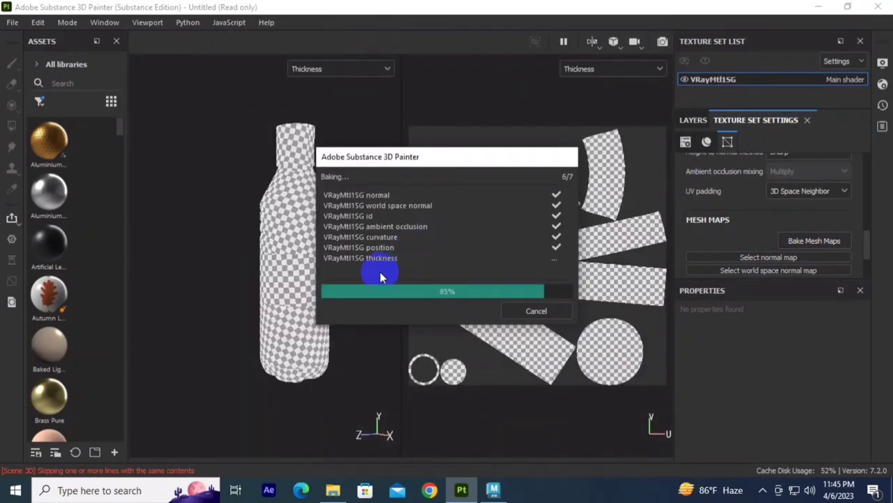
{"action": "scroll", "coordinate": [295, 220], "scroll_direction": "up", "scroll_amount": 3}
{"action": "scroll", "coordinate": [331, 257], "scroll_direction": "down", "scroll_amount": 2}
{"action": "middle_click_drag", "start_coordinate": [331, 257], "coordinate": [324, 253]}
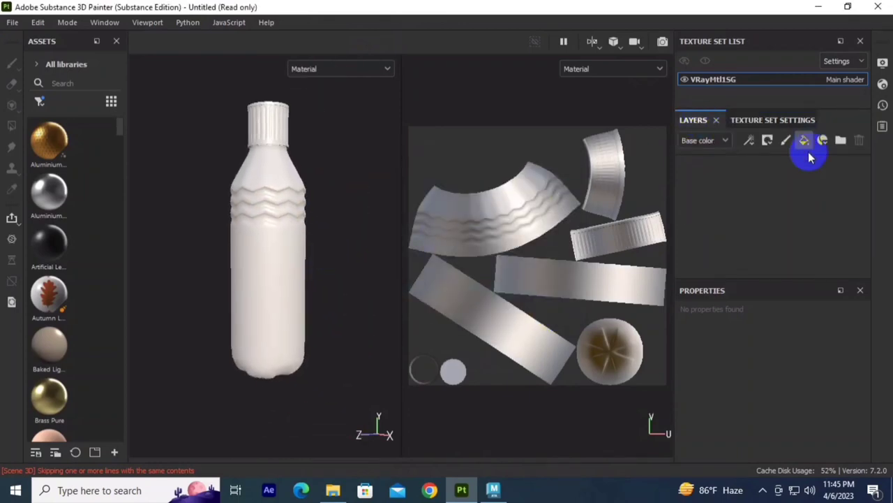
Step: Add a fill layer with a white base colour and 0.1466 roughness
{"action": "left_click", "coordinate": [712, 356]}
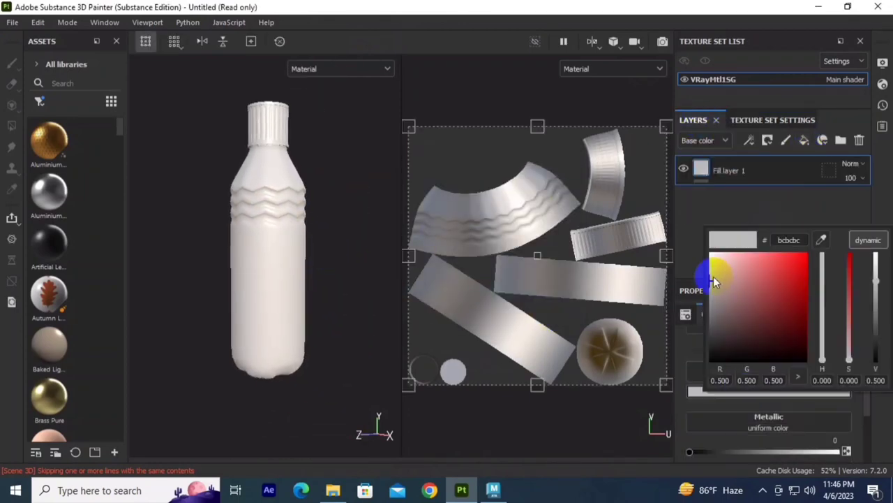
{"action": "left_click", "coordinate": [706, 255]}
{"action": "left_click_drag", "start_coordinate": [734, 432], "coordinate": [710, 432]}
Step: Try the Plastic PVC material as a near-white layer, then delete it
{"action": "left_click_drag", "start_coordinate": [126, 156], "coordinate": [232, 174]}
{"action": "scroll", "coordinate": [111, 230], "scroll_direction": "down", "scroll_amount": 5}
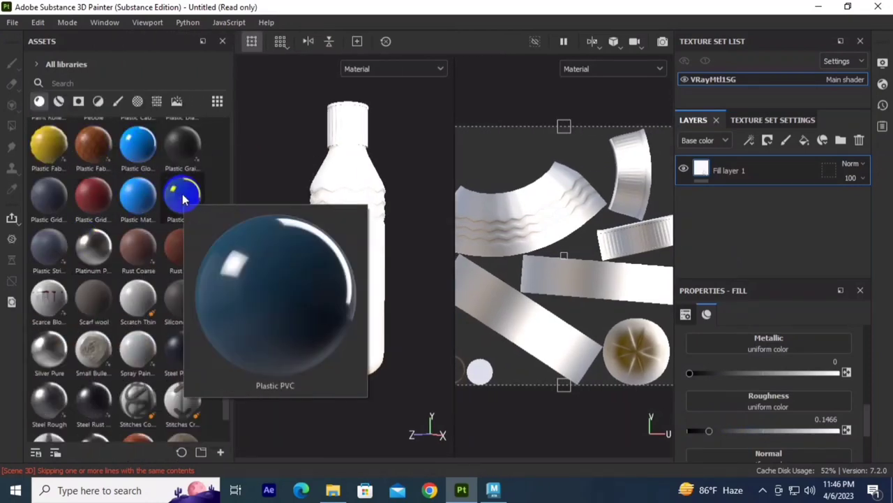
{"action": "scroll", "coordinate": [803, 400], "scroll_direction": "up", "scroll_amount": 2}
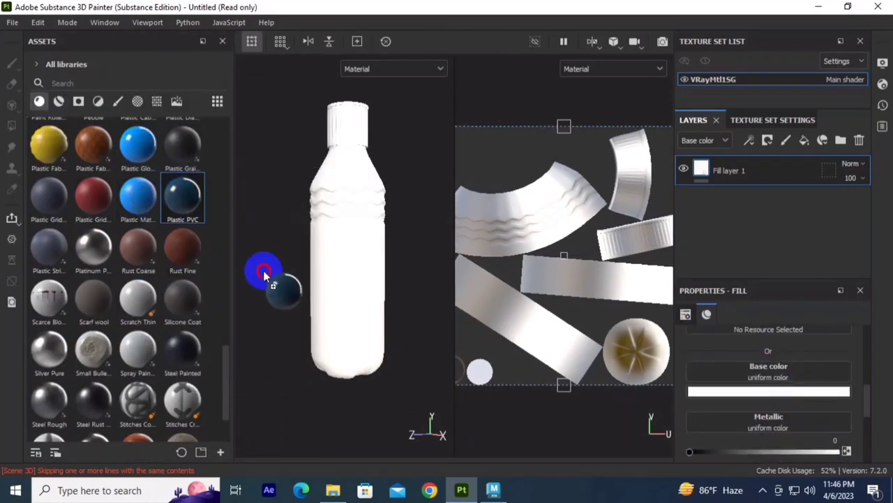
{"action": "left_click_drag", "start_coordinate": [264, 274], "coordinate": [593, 283]}
{"action": "left_click", "coordinate": [768, 391]}
{"action": "left_click_drag", "start_coordinate": [724, 263], "coordinate": [711, 257]}
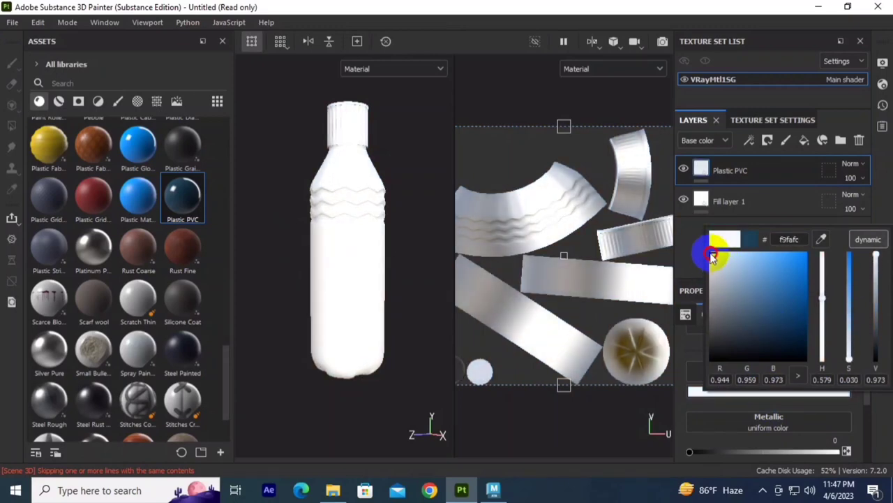
{"action": "scroll", "coordinate": [342, 258], "scroll_direction": "up", "scroll_amount": 2}
{"action": "key", "text": "Delete"}
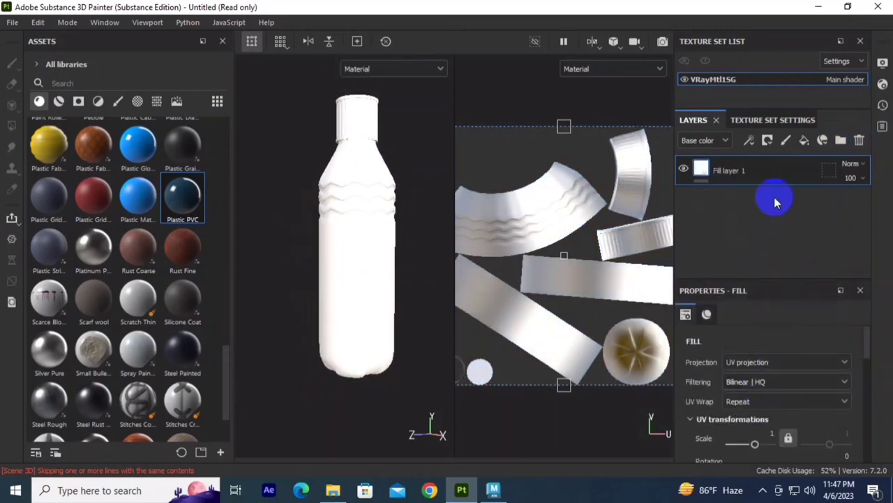
Step: In Texture Set Settings, list the channels available to add
{"action": "left_click", "coordinate": [773, 120]}
{"action": "scroll", "coordinate": [747, 245], "scroll_direction": "down", "scroll_amount": 3}
{"action": "left_click", "coordinate": [844, 203]}
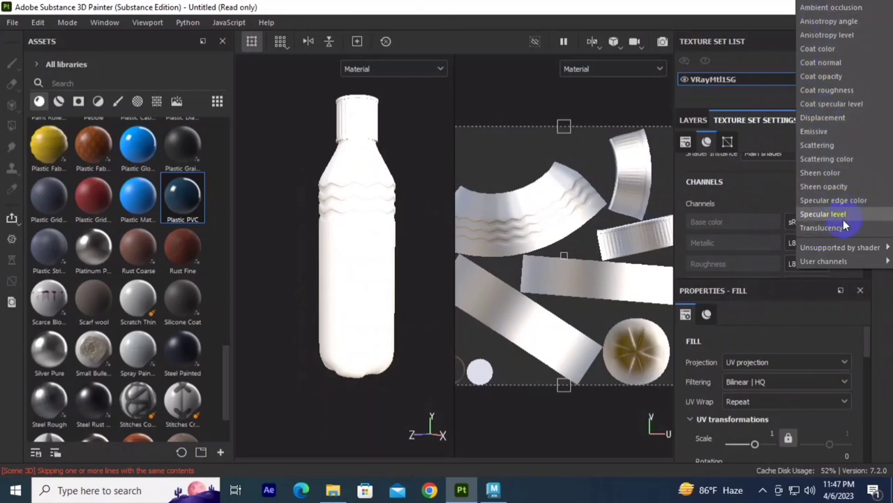
Step: Add a Coat opacity channel and set it to 1
{"action": "left_click", "coordinate": [846, 78]}
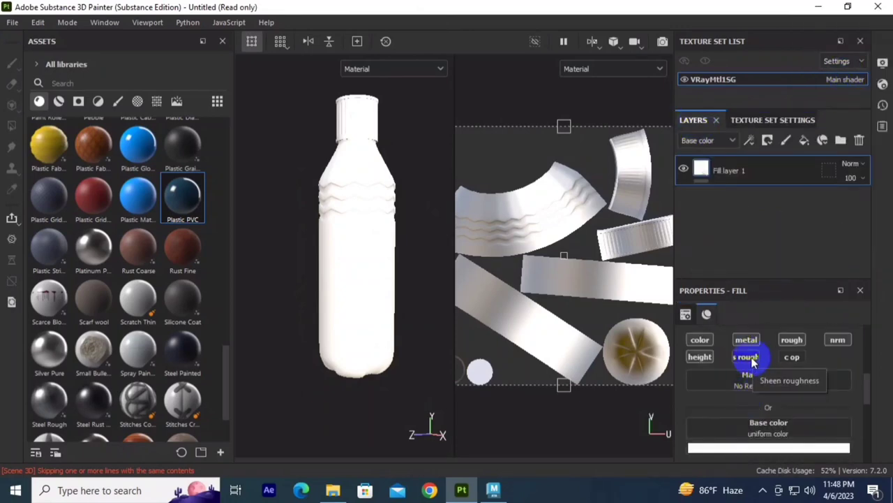
{"action": "scroll", "coordinate": [754, 391], "scroll_direction": "down", "scroll_amount": 5}
{"action": "scroll", "coordinate": [763, 448], "scroll_direction": "up", "scroll_amount": 5}
{"action": "left_click", "coordinate": [757, 356]}
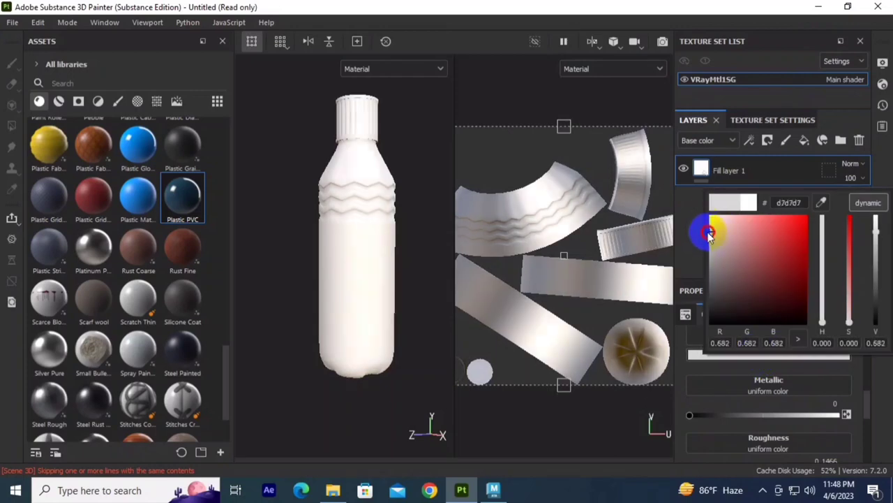
{"action": "left_click", "coordinate": [410, 236]}
{"action": "scroll", "coordinate": [767, 391], "scroll_direction": "down", "scroll_amount": 5}
{"action": "left_click_drag", "start_coordinate": [371, 321], "coordinate": [331, 160], "text": "alt"}
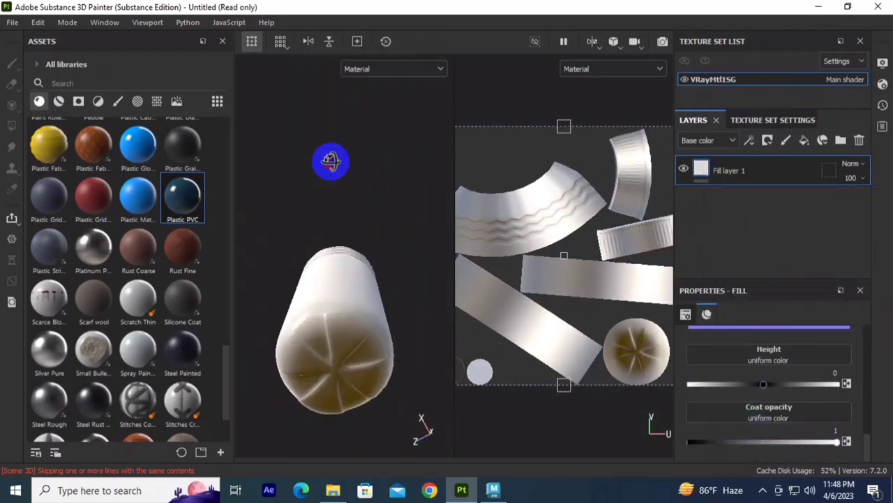
{"action": "left_click", "coordinate": [842, 439]}
Step: Try a pale blue base colour, then settle on light grey
{"action": "left_click", "coordinate": [741, 407]}
{"action": "left_click", "coordinate": [722, 268]}
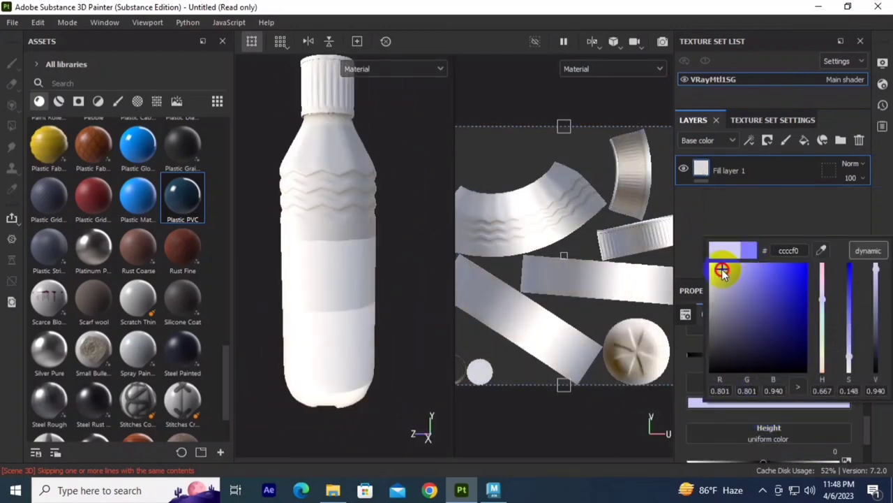
{"action": "left_click", "coordinate": [379, 285]}
{"action": "scroll", "coordinate": [379, 286], "scroll_direction": "down", "scroll_amount": 2}
{"action": "scroll", "coordinate": [728, 381], "scroll_direction": "up", "scroll_amount": 3}
{"action": "left_click", "coordinate": [728, 381]}
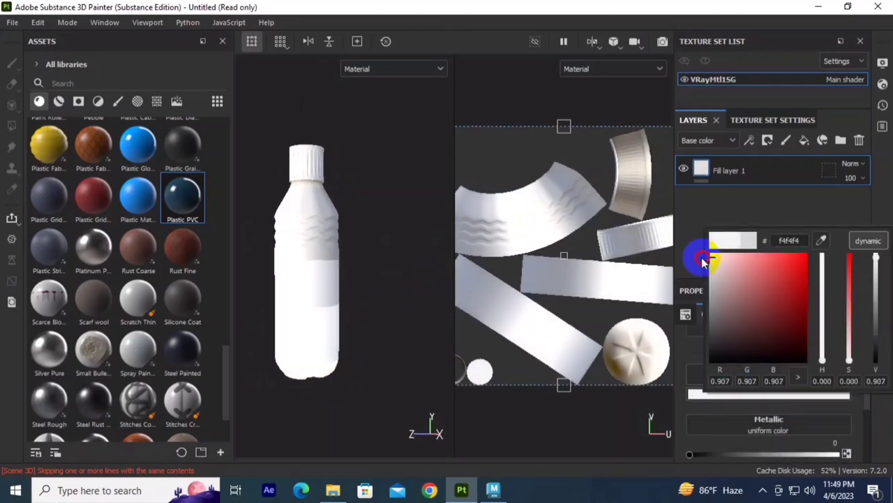
{"action": "left_click", "coordinate": [698, 253]}
{"action": "scroll", "coordinate": [768, 391], "scroll_direction": "down", "scroll_amount": 5}
{"action": "scroll", "coordinate": [314, 265], "scroll_direction": "up", "scroll_amount": 2}
Step: Add an Opacity channel to the material, set to 0.8793
{"action": "left_click", "coordinate": [773, 119]}
{"action": "left_click", "coordinate": [842, 203]}
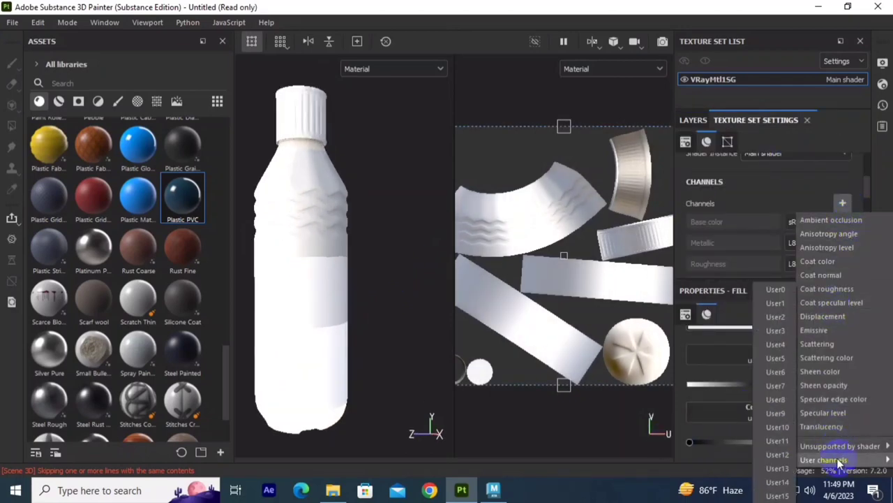
{"action": "left_click", "coordinate": [771, 453]}
{"action": "left_click", "coordinate": [693, 120]}
{"action": "scroll", "coordinate": [763, 381], "scroll_direction": "up", "scroll_amount": 3}
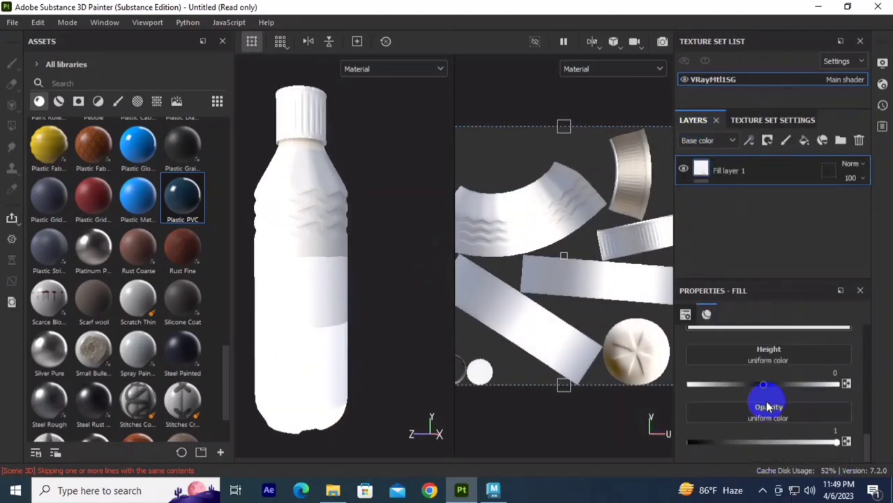
{"action": "left_click_drag", "start_coordinate": [355, 207], "coordinate": [342, 233], "text": "alt"}
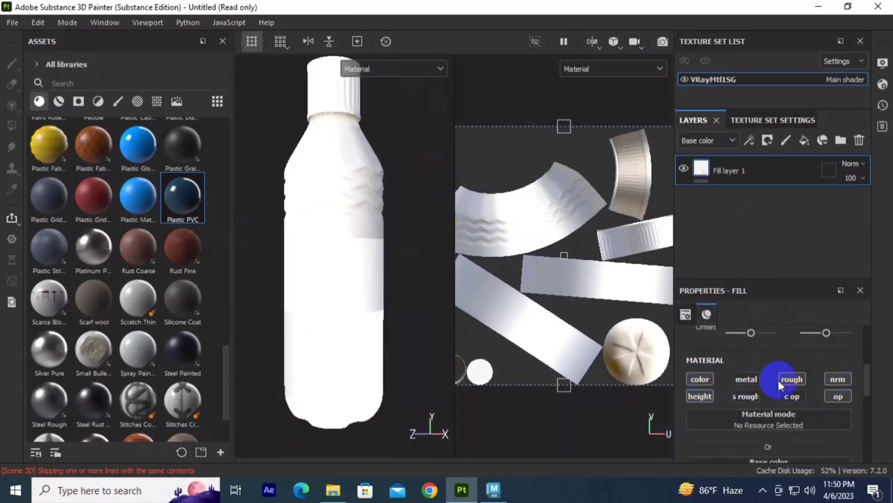
{"action": "scroll", "coordinate": [729, 409], "scroll_direction": "down", "scroll_amount": 2}
{"action": "scroll", "coordinate": [710, 396], "scroll_direction": "down", "scroll_amount": 2}
{"action": "scroll", "coordinate": [708, 399], "scroll_direction": "down", "scroll_amount": 2}
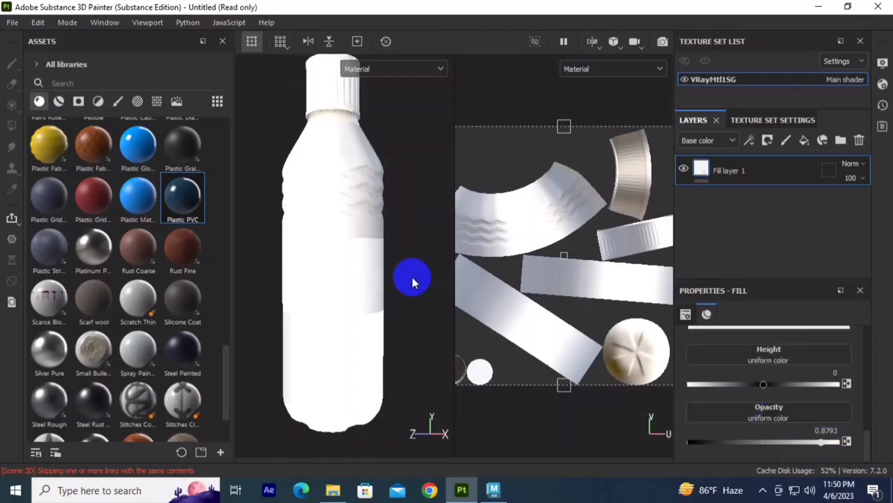
Step: Search Google Images for 'juice bottle label' and browse the results
{"action": "left_click", "coordinate": [278, 283]}
{"action": "type", "text": "juice"}
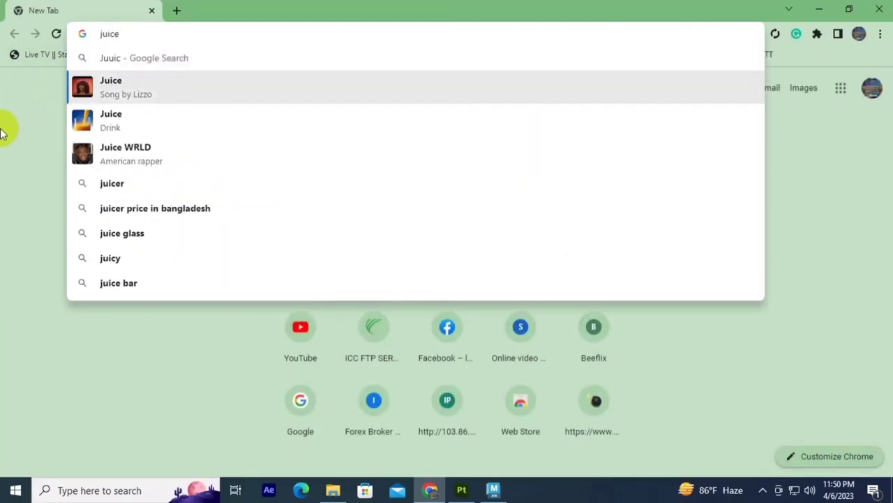
{"action": "type", "text": " bottle"}
{"action": "left_click", "coordinate": [134, 182]}
{"action": "left_click", "coordinate": [179, 138]}
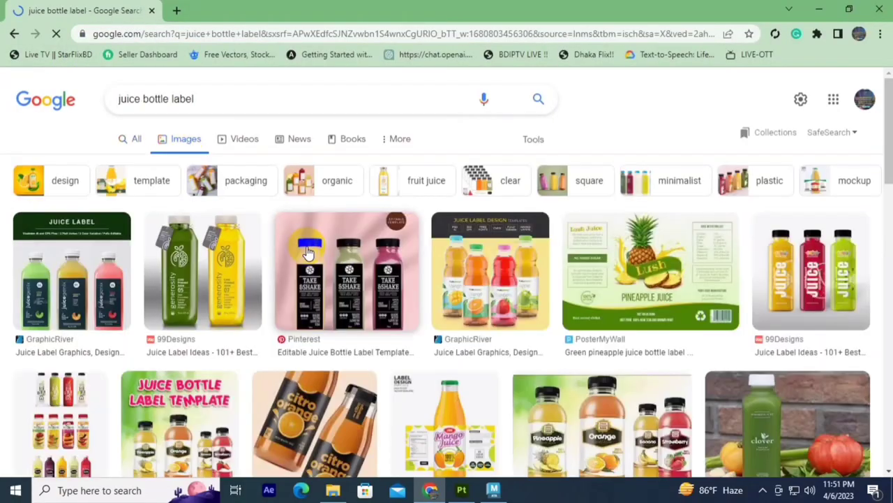
{"action": "scroll", "coordinate": [313, 244], "scroll_direction": "down", "scroll_amount": 3}
{"action": "scroll", "coordinate": [317, 248], "scroll_direction": "down", "scroll_amount": 5}
{"action": "scroll", "coordinate": [321, 252], "scroll_direction": "down", "scroll_amount": 5}
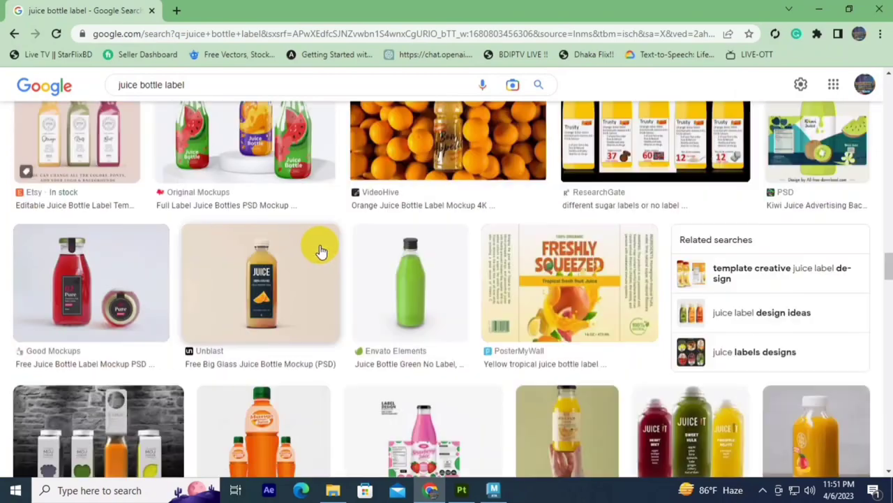
Step: Save the Freshly Squeezed label image into F:/My Model/Stylish Water Bottle
{"action": "left_click", "coordinate": [567, 263]}
{"action": "right_click", "coordinate": [678, 194]}
{"action": "left_click", "coordinate": [712, 335]}
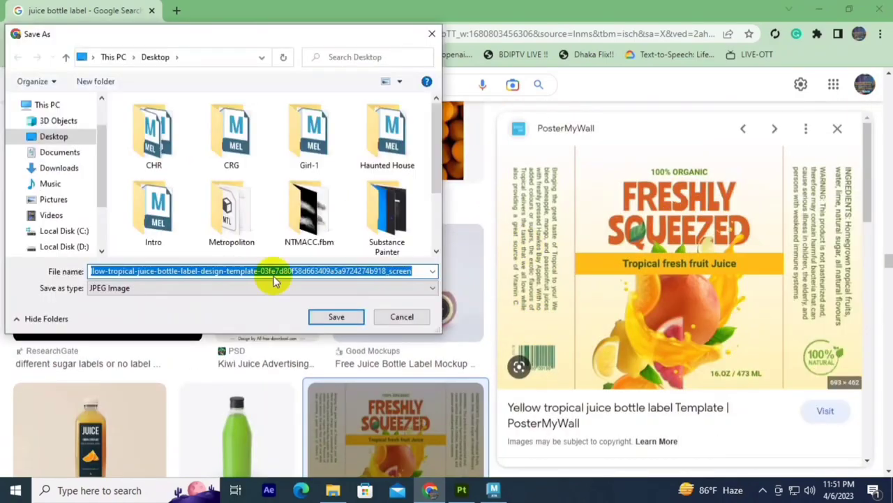
{"action": "scroll", "coordinate": [56, 210], "scroll_direction": "down", "scroll_amount": 2}
{"action": "left_click", "coordinate": [60, 225]}
{"action": "left_click", "coordinate": [66, 241]}
{"action": "double_click", "coordinate": [179, 200]}
{"action": "double_click", "coordinate": [175, 191]}
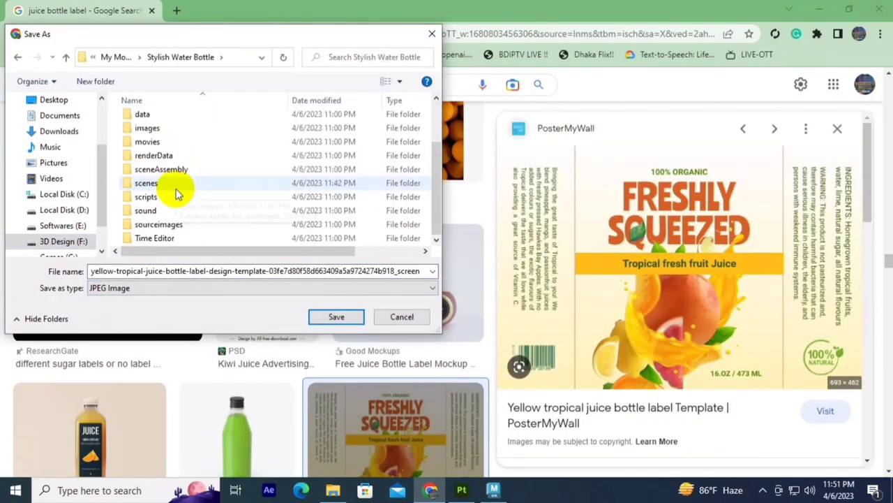
{"action": "left_click", "coordinate": [336, 316]}
{"action": "left_click", "coordinate": [461, 490]}
{"action": "left_click", "coordinate": [12, 22]}
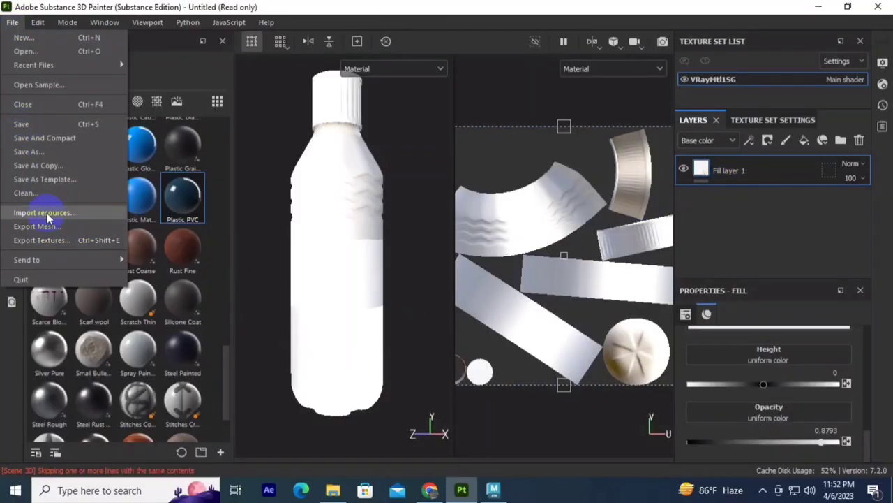
Step: Import the Freshly Squeezed label jpg from the Stylish Water Bottle folder as a texture
{"action": "left_click", "coordinate": [47, 217]}
{"action": "left_click", "coordinate": [517, 70]}
{"action": "left_click", "coordinate": [365, 81]}
{"action": "double_click", "coordinate": [425, 259]}
{"action": "left_click", "coordinate": [614, 113]}
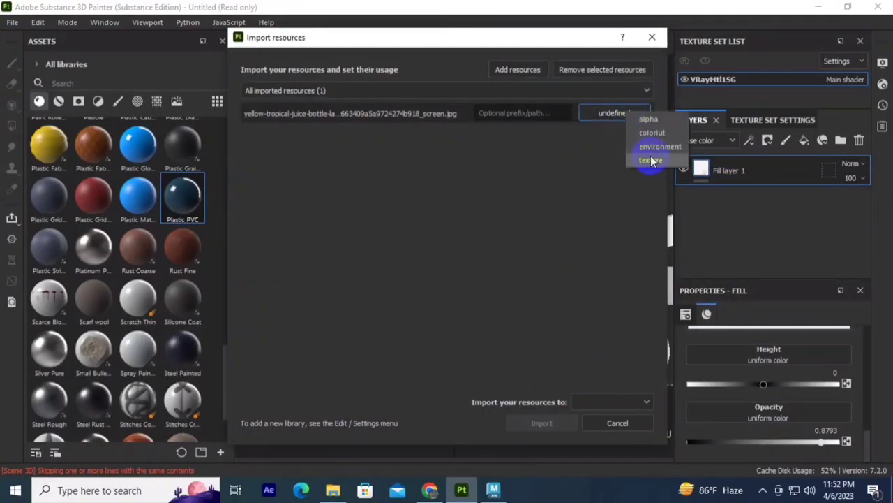
{"action": "left_click", "coordinate": [599, 432]}
{"action": "left_click", "coordinate": [541, 423]}
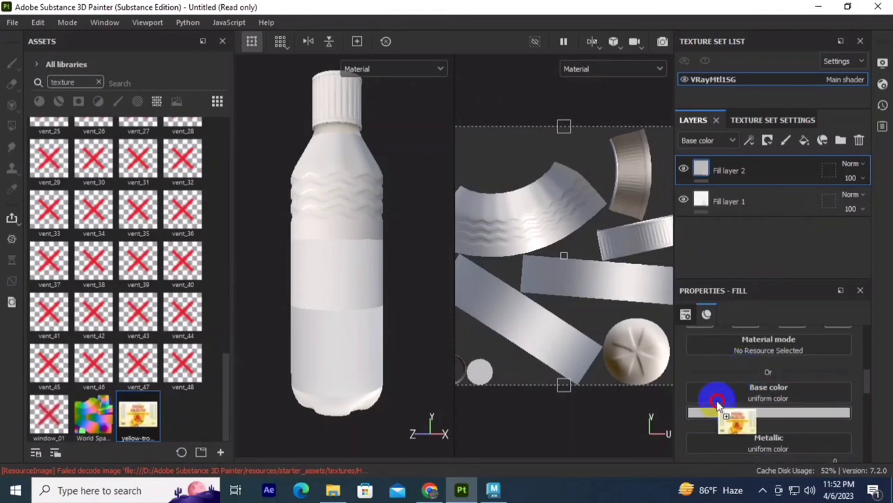
Step: Use the label as Fill layer 2's base colour, black-masked and revealed only on the label-band UV island
{"action": "left_click_drag", "start_coordinate": [138, 416], "coordinate": [726, 412]}
{"action": "right_click", "coordinate": [729, 170]}
{"action": "left_click", "coordinate": [698, 156]}
{"action": "left_click", "coordinate": [11, 125]}
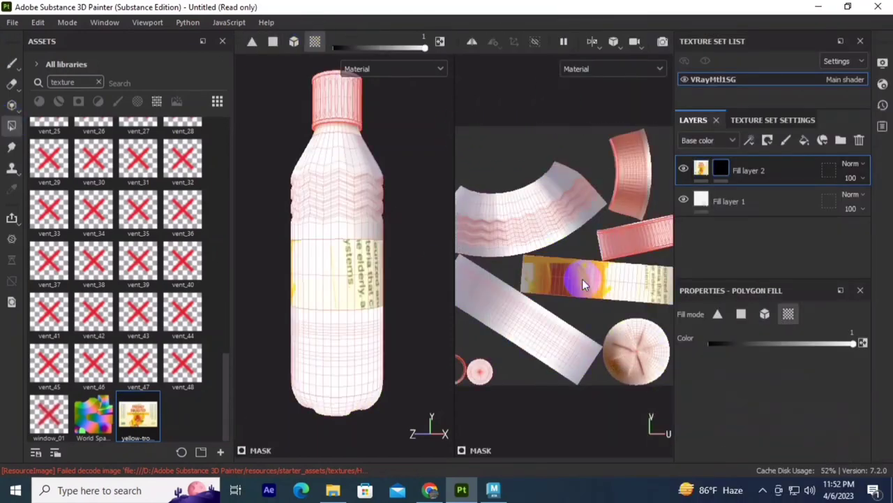
{"action": "left_click_drag", "start_coordinate": [455, 244], "coordinate": [360, 243]}
{"action": "left_click", "coordinate": [702, 170]}
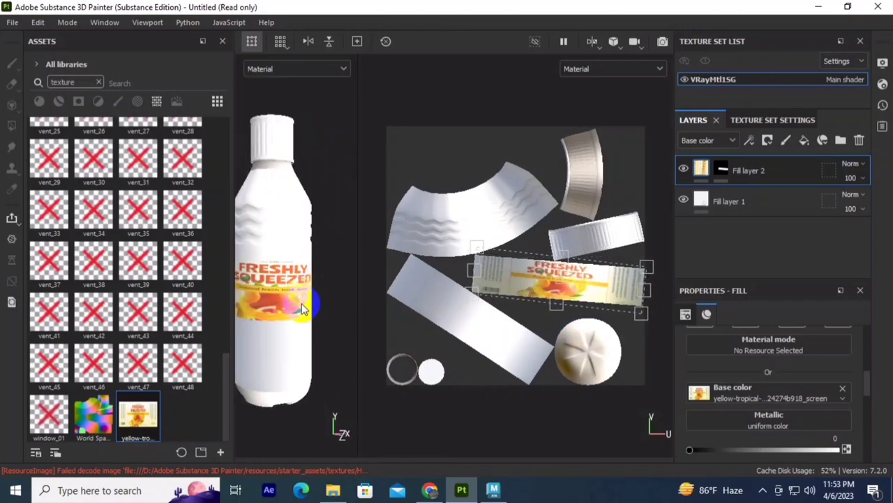
Step: Slide the label image along the label island in the UV view
{"action": "scroll", "coordinate": [654, 248], "scroll_direction": "up", "scroll_amount": 2}
{"action": "key", "text": "F3"}
{"action": "scroll", "coordinate": [372, 349], "scroll_direction": "up", "scroll_amount": 2}
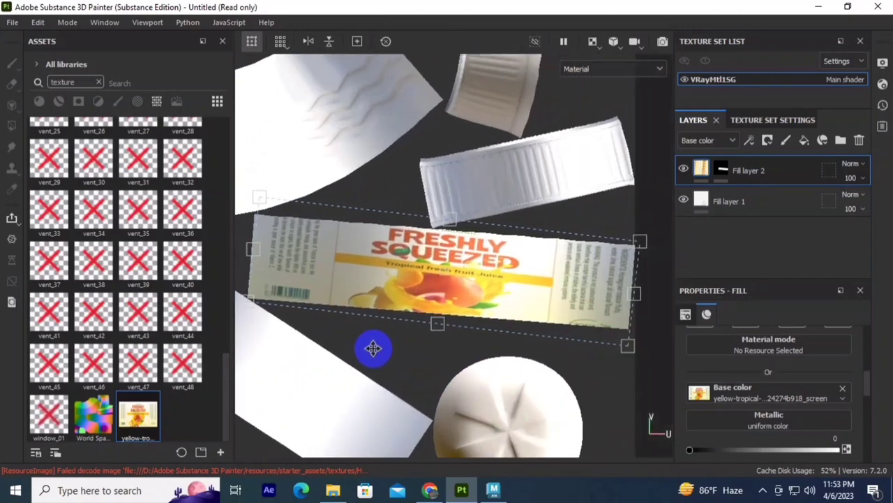
{"action": "mouse_move", "coordinate": [246, 275]}
{"action": "left_mouse_down"}
{"action": "mouse_move", "coordinate": [333, 260]}
{"action": "mouse_move", "coordinate": [315, 257]}
{"action": "left_mouse_up"}
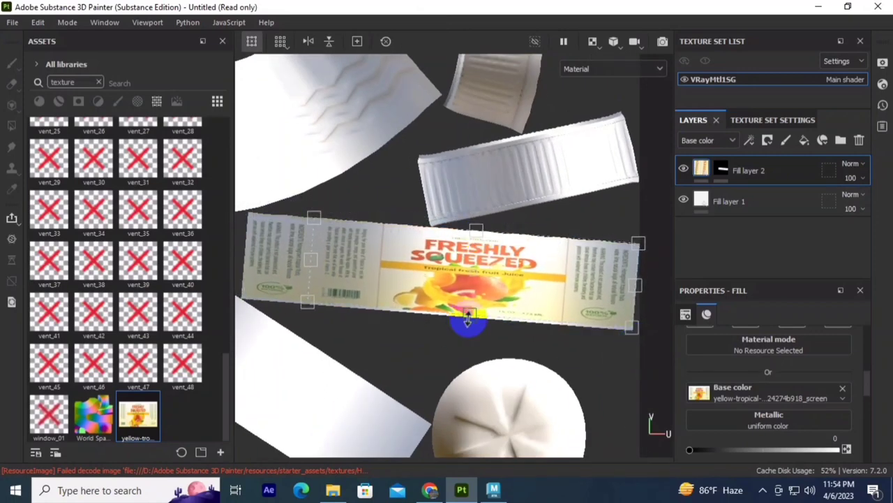
{"action": "scroll", "coordinate": [472, 322], "scroll_direction": "down", "scroll_amount": 2}
{"action": "key", "text": "F1"}
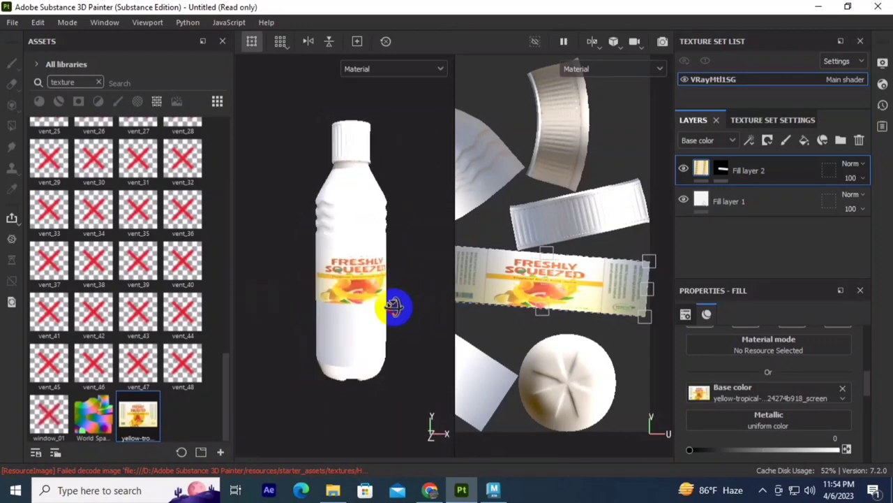
{"action": "scroll", "coordinate": [365, 307], "scroll_direction": "up", "scroll_amount": 2}
{"action": "left_click_drag", "start_coordinate": [455, 293], "coordinate": [366, 280]}
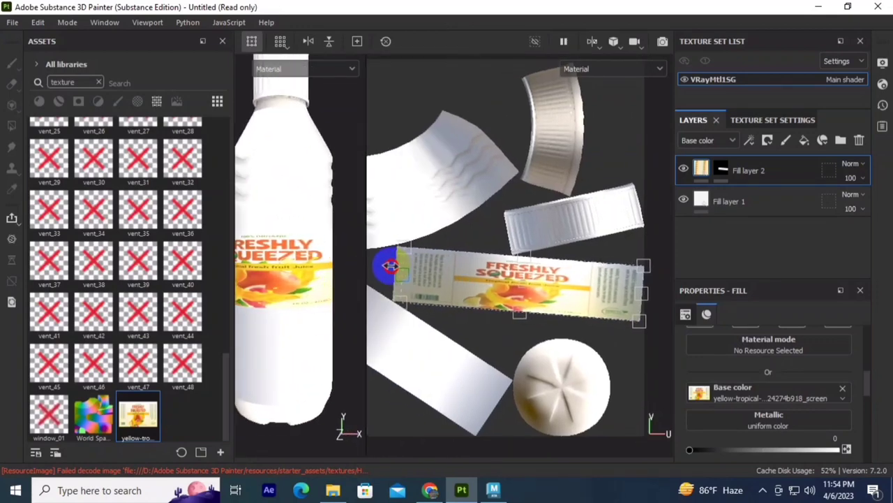
Step: Orbit the bottle and rebalance the 3D and UV views to check the label all around
{"action": "scroll", "coordinate": [279, 309], "scroll_direction": "down", "scroll_amount": 2}
{"action": "left_click_drag", "start_coordinate": [299, 310], "coordinate": [258, 342], "text": "alt"}
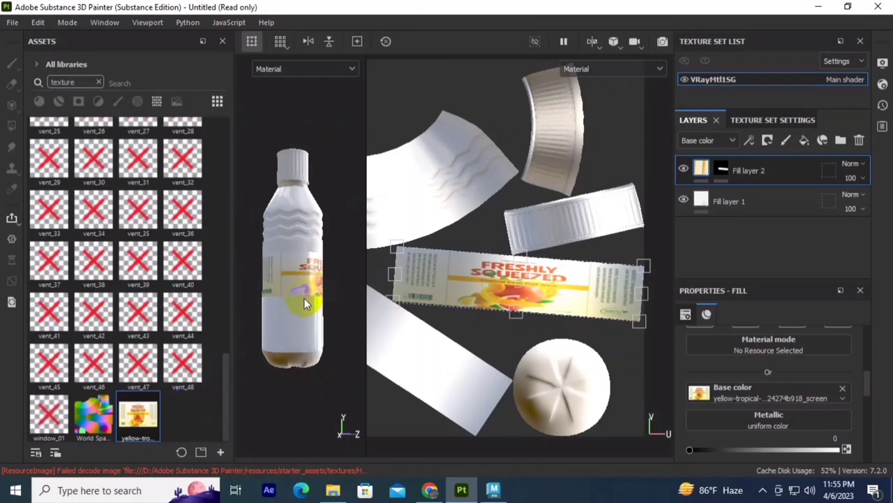
{"action": "left_click_drag", "start_coordinate": [366, 279], "coordinate": [479, 245]}
{"action": "scroll", "coordinate": [314, 269], "scroll_direction": "up", "scroll_amount": 2}
{"action": "scroll", "coordinate": [404, 260], "scroll_direction": "up", "scroll_amount": 2}
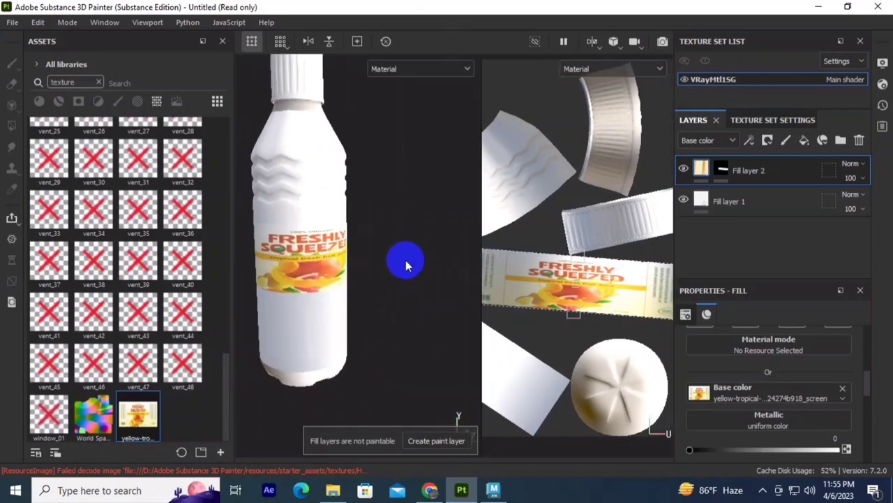
{"action": "mouse_move", "coordinate": [465, 259]}
{"action": "left_mouse_down"}
{"action": "mouse_move", "coordinate": [467, 278]}
{"action": "mouse_move", "coordinate": [384, 275]}
{"action": "left_mouse_up"}
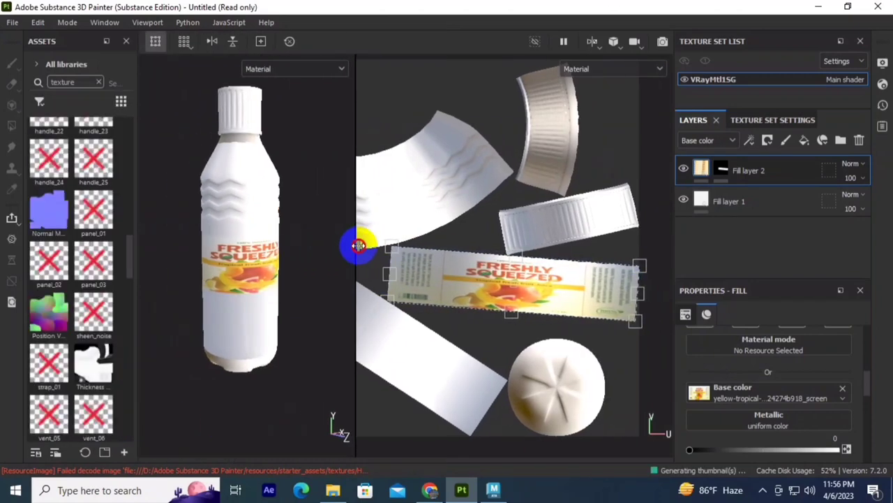
{"action": "left_click_drag", "start_coordinate": [355, 244], "coordinate": [272, 238], "text": "alt"}
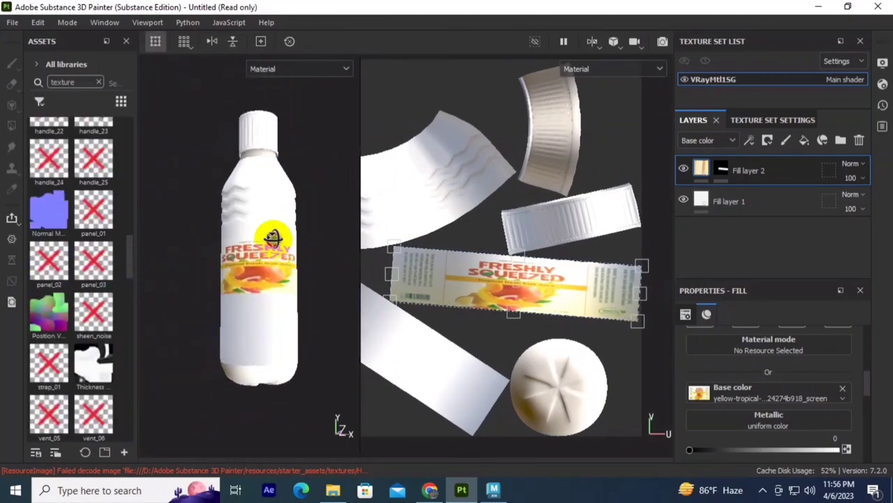
{"action": "scroll", "coordinate": [273, 237], "scroll_direction": "up", "scroll_amount": 5}
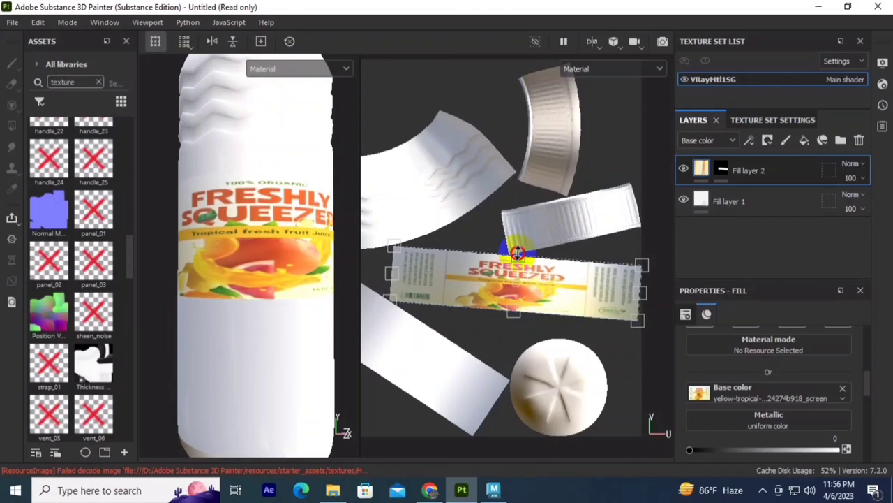
{"action": "scroll", "coordinate": [255, 300], "scroll_direction": "down", "scroll_amount": 2}
{"action": "scroll", "coordinate": [758, 395], "scroll_direction": "down", "scroll_amount": 3}
{"action": "left_click_drag", "start_coordinate": [767, 379], "coordinate": [782, 379]}
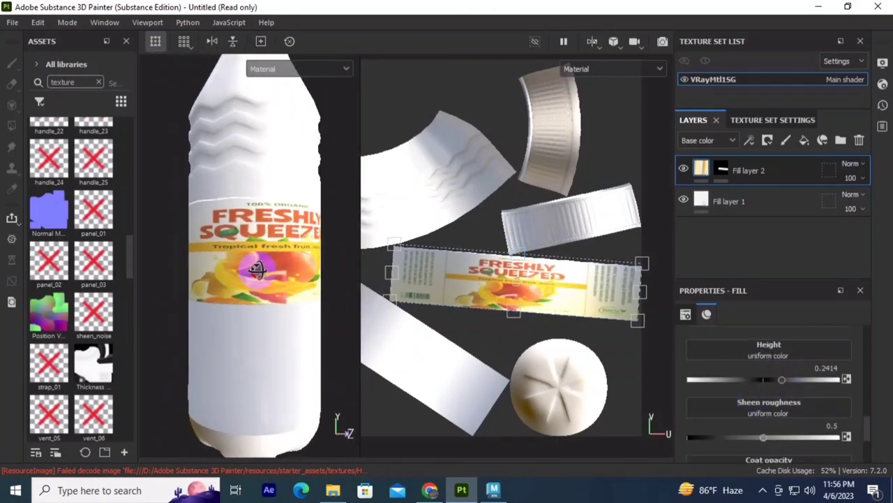
{"action": "mouse_move", "coordinate": [258, 270]}
{"action": "left_mouse_down", "text": "alt"}
{"action": "mouse_move", "coordinate": [379, 249]}
{"action": "mouse_move", "coordinate": [194, 300]}
{"action": "mouse_move", "coordinate": [299, 295]}
{"action": "mouse_move", "coordinate": [264, 271]}
{"action": "left_mouse_up", "text": "alt"}
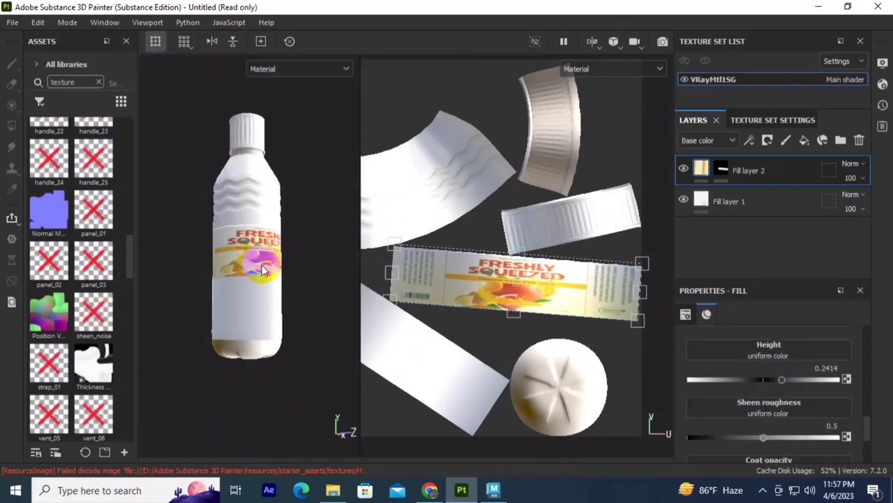
Step: Try light grey, pale yellow and brown base colours on Fill layer 1, ending on golden brown
{"action": "left_click", "coordinate": [719, 207]}
{"action": "left_click_drag", "start_coordinate": [668, 244], "coordinate": [714, 247]}
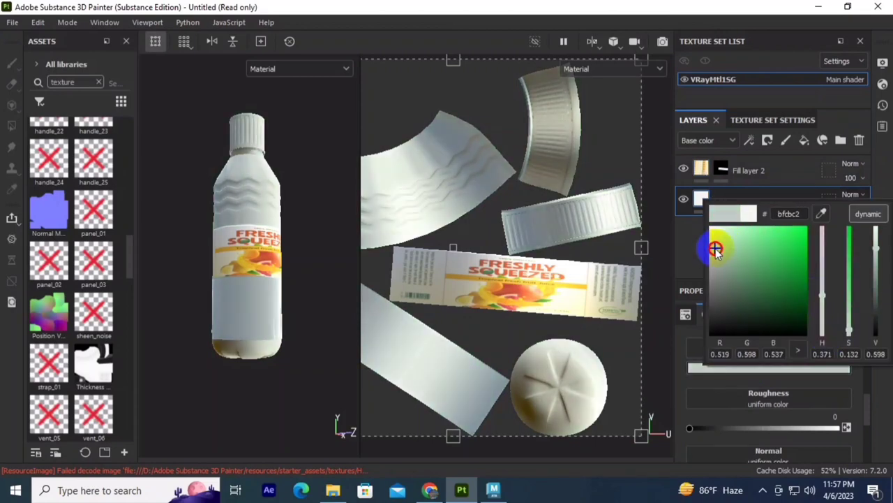
{"action": "left_click", "coordinate": [220, 274]}
{"action": "left_click", "coordinate": [701, 199]}
{"action": "left_click_drag", "start_coordinate": [822, 297], "coordinate": [822, 314]}
{"action": "left_click", "coordinate": [735, 253]}
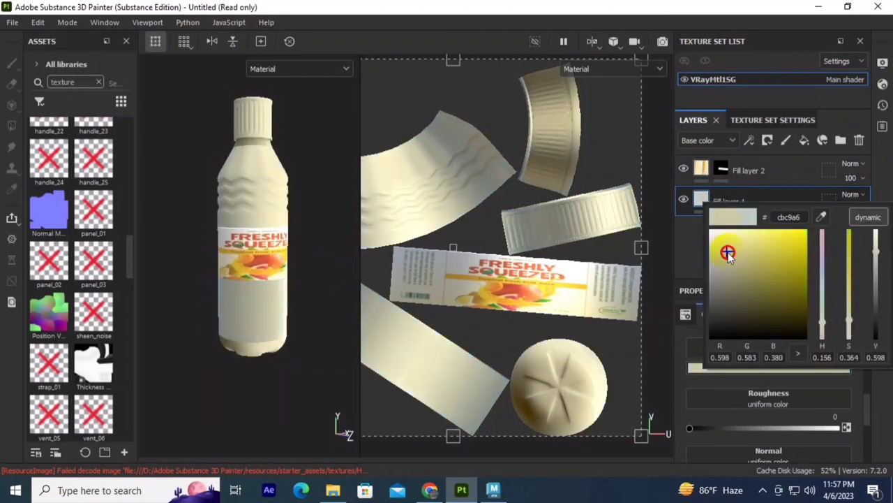
{"action": "mouse_move", "coordinate": [733, 249]}
{"action": "left_mouse_down"}
{"action": "mouse_move", "coordinate": [798, 259]}
{"action": "mouse_move", "coordinate": [774, 279]}
{"action": "mouse_move", "coordinate": [774, 305]}
{"action": "mouse_move", "coordinate": [773, 289]}
{"action": "left_mouse_up"}
{"action": "left_click", "coordinate": [252, 239]}
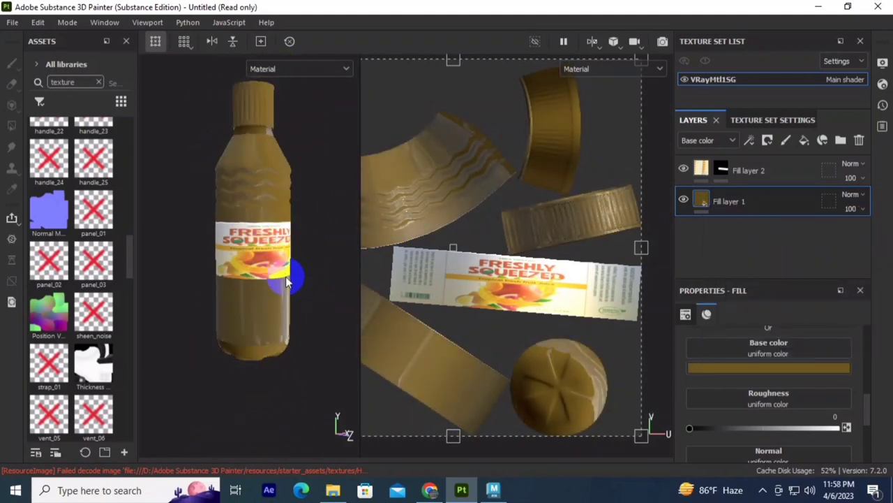
Step: Brighten the base colour to bright yellow, then settle on a darker gold (a28431)
{"action": "mouse_move", "coordinate": [286, 281]}
{"action": "left_mouse_down", "text": "alt"}
{"action": "mouse_move", "coordinate": [244, 259]}
{"action": "mouse_move", "coordinate": [288, 216]}
{"action": "left_mouse_up", "text": "alt"}
{"action": "scroll", "coordinate": [757, 398], "scroll_direction": "down", "scroll_amount": 3}
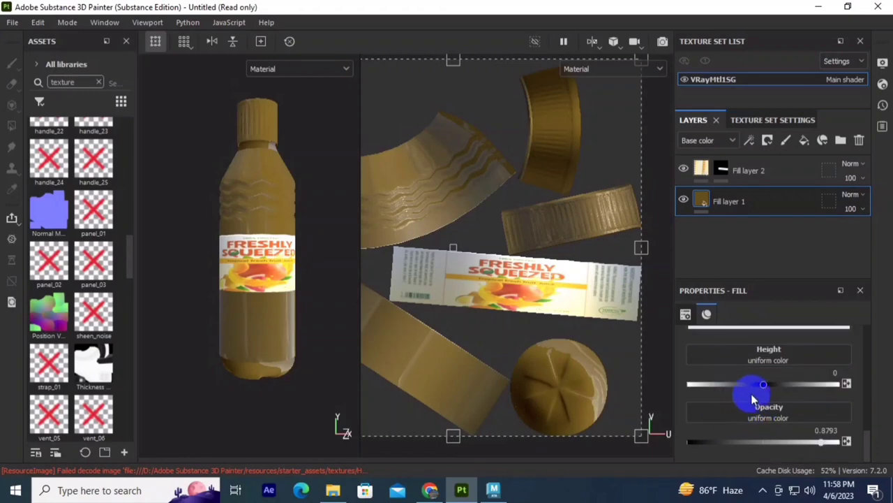
{"action": "scroll", "coordinate": [279, 298], "scroll_direction": "up", "scroll_amount": 2}
{"action": "scroll", "coordinate": [768, 391], "scroll_direction": "up", "scroll_amount": 3}
{"action": "left_click", "coordinate": [768, 333]}
{"action": "left_click_drag", "start_coordinate": [778, 424], "coordinate": [782, 387]}
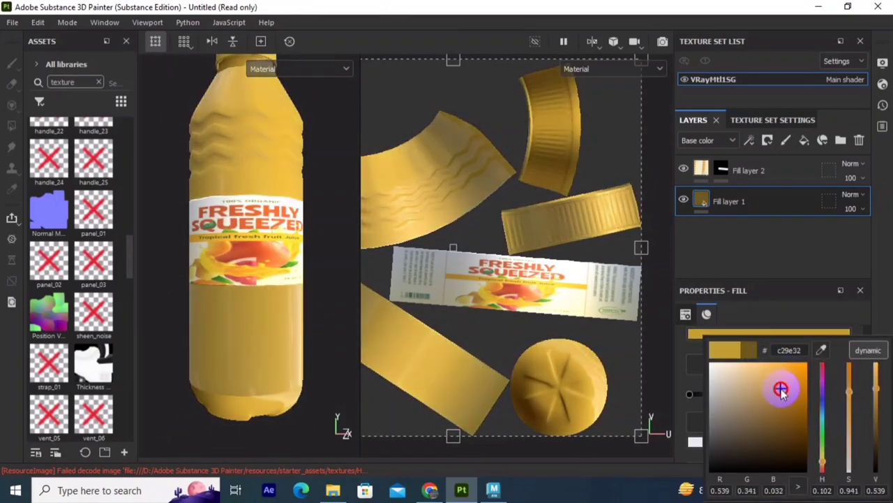
{"action": "left_click", "coordinate": [282, 239]}
{"action": "scroll", "coordinate": [300, 251], "scroll_direction": "down", "scroll_amount": 3}
{"action": "left_click", "coordinate": [768, 333]}
{"action": "left_click", "coordinate": [774, 389]}
{"action": "left_click", "coordinate": [664, 365]}
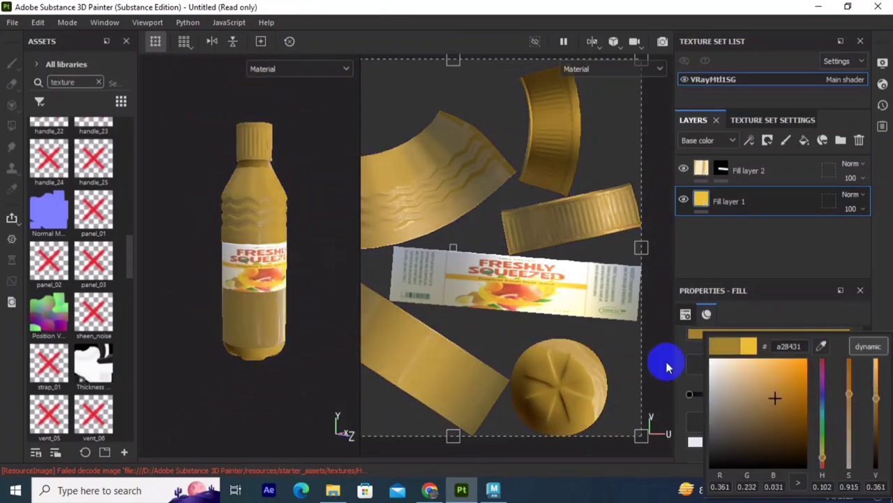
Step: Orbit the bottle to review the gold body with the label facing front, then open Export textures
{"action": "mouse_move", "coordinate": [318, 249]}
{"action": "left_mouse_down", "text": "alt"}
{"action": "mouse_move", "coordinate": [479, 223]}
{"action": "mouse_move", "coordinate": [349, 276]}
{"action": "left_mouse_up", "text": "alt"}
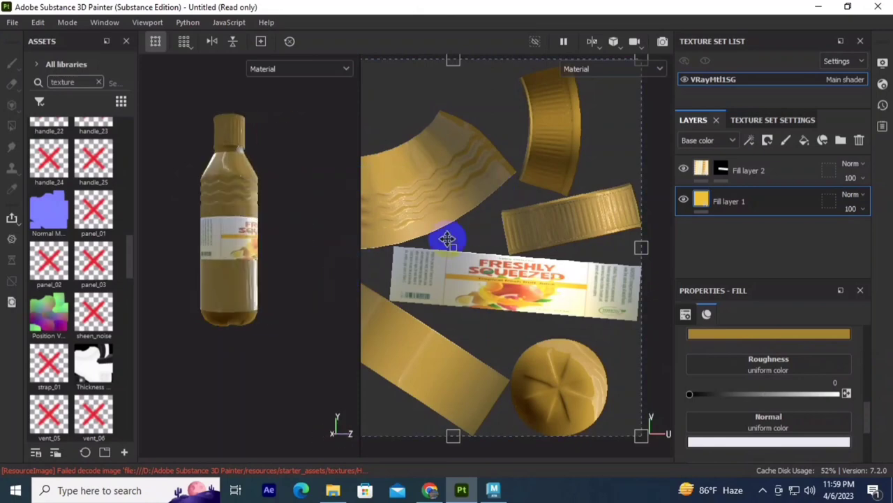
{"action": "scroll", "coordinate": [225, 114], "scroll_direction": "up", "scroll_amount": 3}
{"action": "scroll", "coordinate": [259, 202], "scroll_direction": "down", "scroll_amount": 3}
{"action": "left_click_drag", "start_coordinate": [265, 213], "coordinate": [303, 221], "text": "alt"}
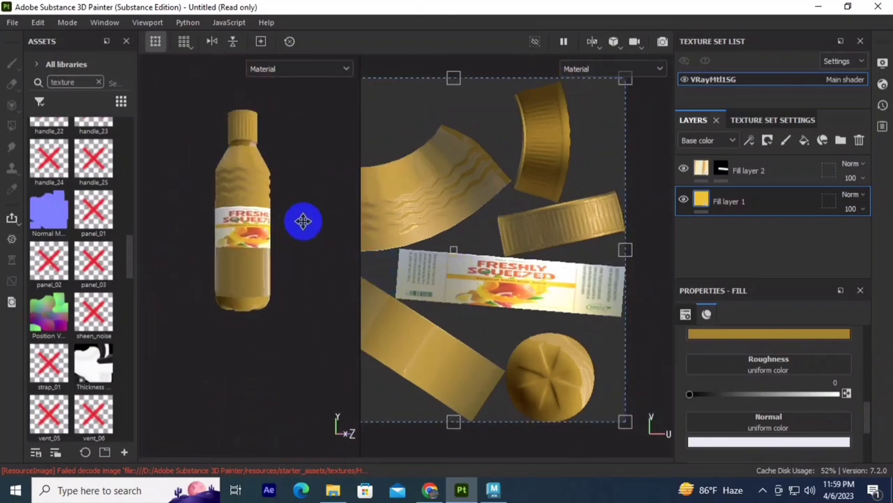
{"action": "scroll", "coordinate": [303, 220], "scroll_direction": "up", "scroll_amount": 3}
{"action": "scroll", "coordinate": [255, 258], "scroll_direction": "down", "scroll_amount": 3}
{"action": "scroll", "coordinate": [287, 179], "scroll_direction": "up", "scroll_amount": 1}
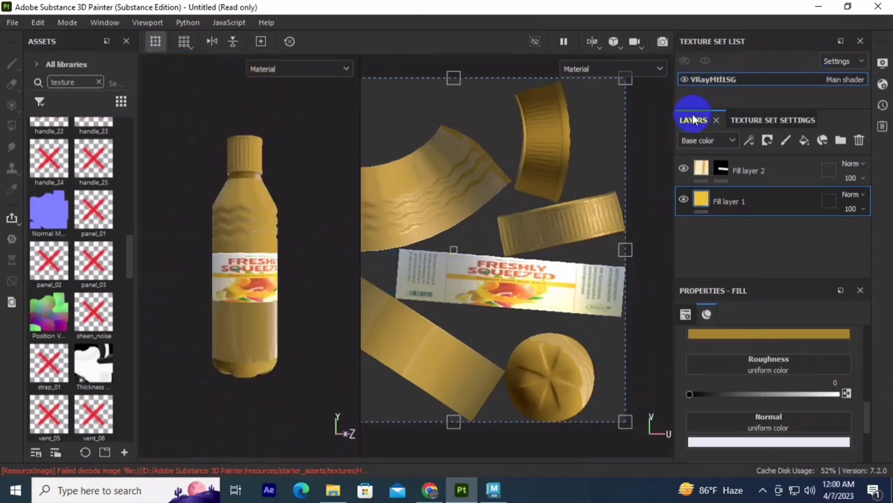
{"action": "scroll", "coordinate": [479, 241], "scroll_direction": "down", "scroll_amount": 2}
{"action": "mouse_move", "coordinate": [360, 272]}
{"action": "left_mouse_down"}
{"action": "mouse_move", "coordinate": [433, 265]}
{"action": "mouse_move", "coordinate": [292, 289]}
{"action": "mouse_move", "coordinate": [284, 253]}
{"action": "left_mouse_up"}
{"action": "scroll", "coordinate": [285, 253], "scroll_direction": "down", "scroll_amount": 2}
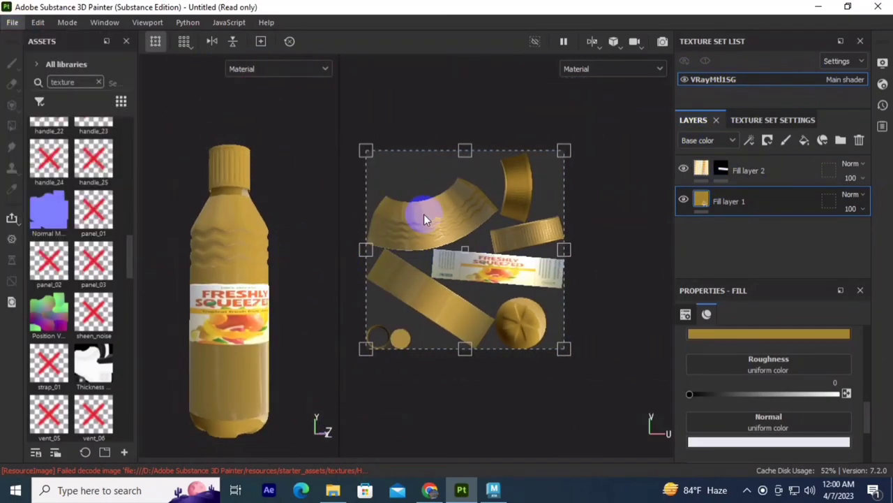
{"action": "key", "text": "ctrl+shift+e"}
Step: Browse the PBR output templates and pick PBR Metallic Roughness_copy_2
{"action": "left_click", "coordinate": [454, 118]}
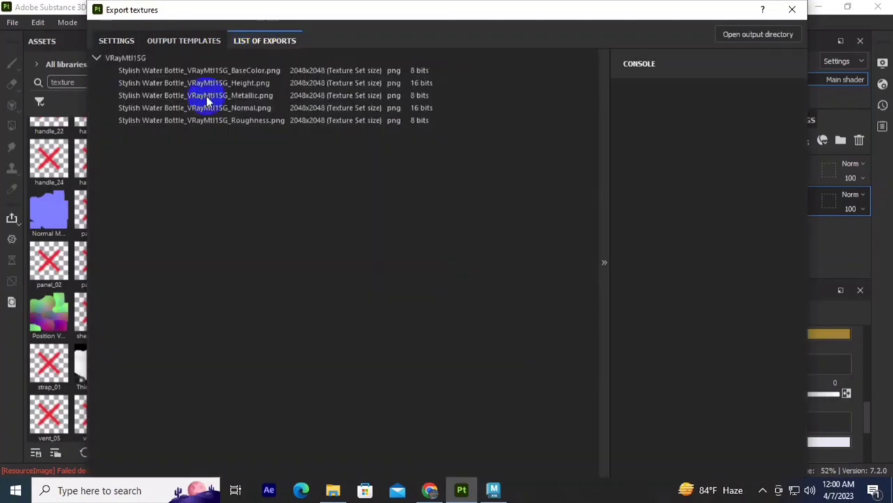
{"action": "left_click", "coordinate": [183, 42]}
{"action": "left_click", "coordinate": [171, 275]}
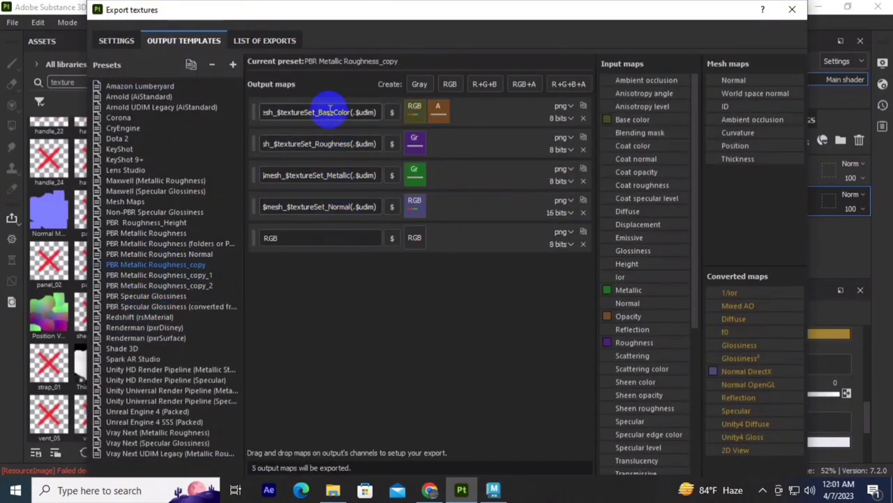
{"action": "left_click", "coordinate": [171, 254]}
{"action": "left_click", "coordinate": [166, 234]}
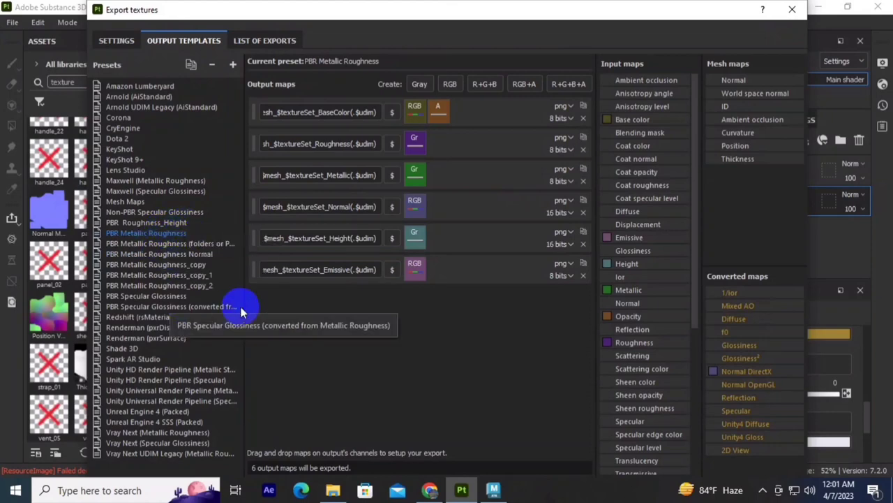
{"action": "left_click", "coordinate": [161, 295]}
{"action": "left_click", "coordinate": [165, 233]}
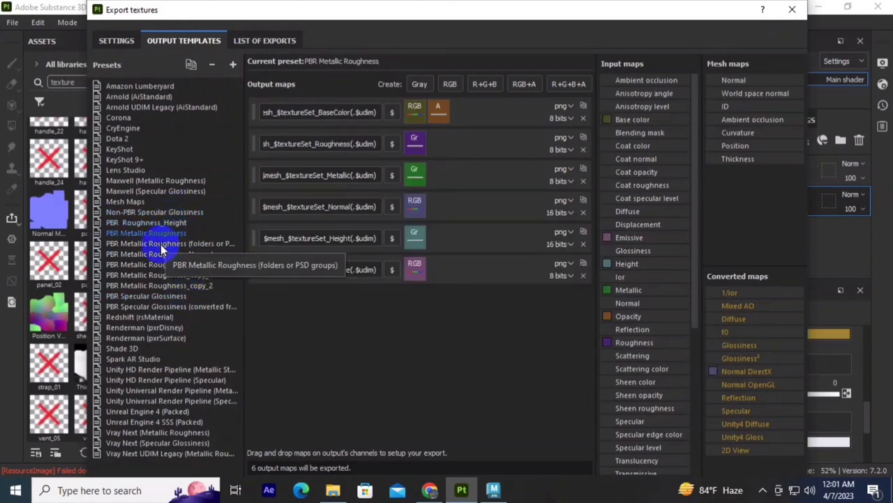
{"action": "left_click", "coordinate": [189, 288]}
Step: Edit the template's maps: remove Metallic, rename a map to opacity, add grayscale, delete RGB opacity
{"action": "left_click", "coordinate": [352, 144]}
{"action": "left_click", "coordinate": [582, 180]}
{"action": "type", "text": "$mesh_$textureSet_Oop"}
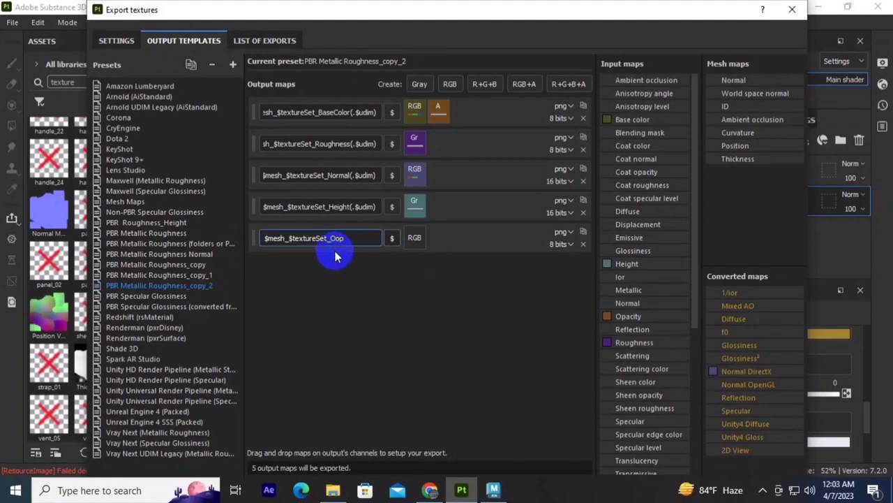
{"action": "key", "text": "BackSpace"}
{"action": "key", "text": "BackSpace"}
{"action": "type", "text": "pacityy"}
{"action": "left_click", "coordinate": [420, 85]}
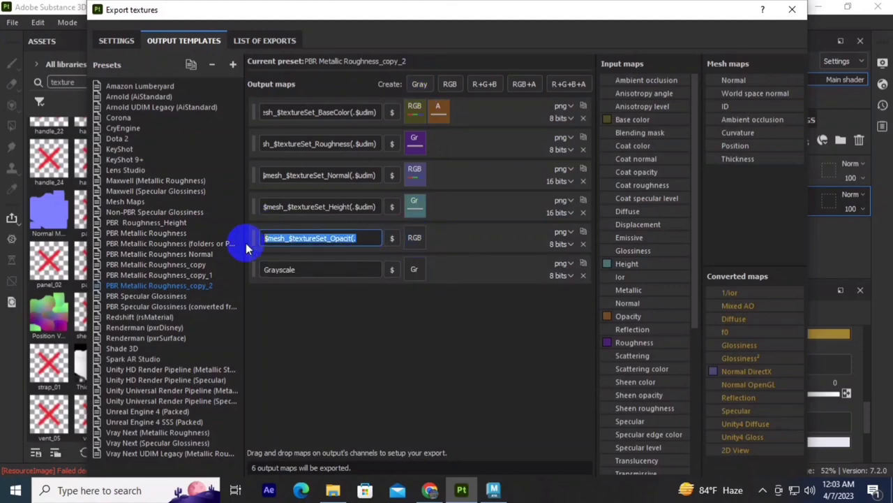
{"action": "key", "text": "Delete"}
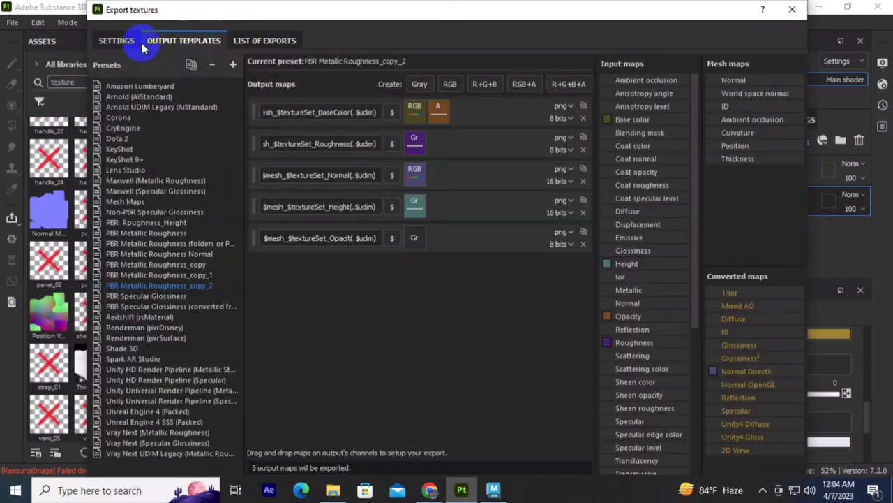
Step: Set the output folder to Stylish Water Bottle\sourceimages on F: and export the maps
{"action": "left_click", "coordinate": [117, 40]}
{"action": "left_click", "coordinate": [452, 117]}
{"action": "left_click", "coordinate": [264, 40]}
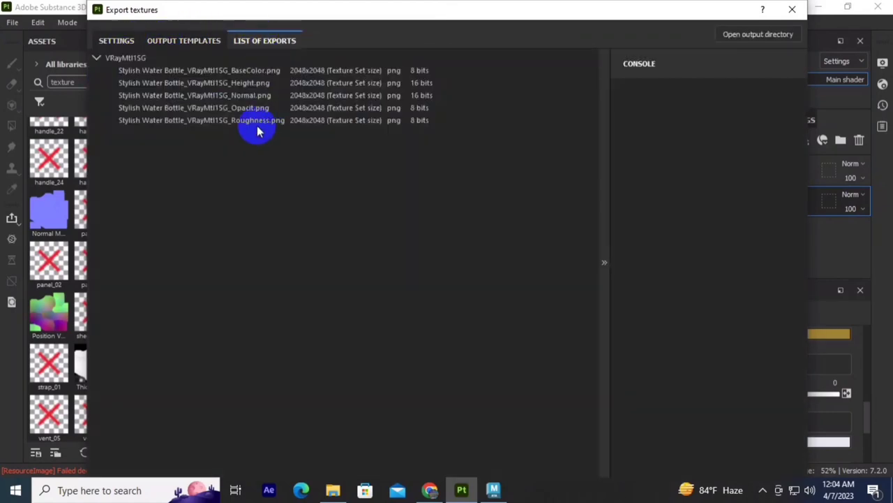
{"action": "left_click", "coordinate": [177, 40]}
{"action": "left_click", "coordinate": [116, 41]}
{"action": "left_click", "coordinate": [563, 98]}
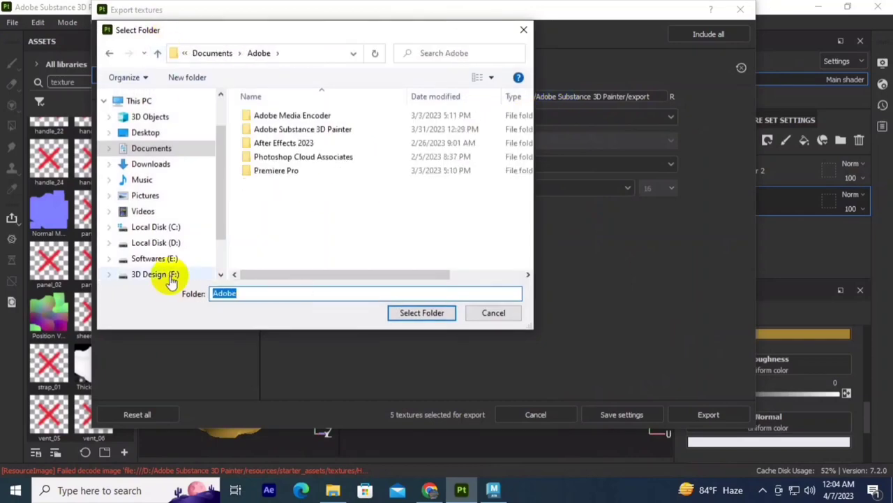
{"action": "left_click", "coordinate": [171, 275]}
{"action": "double_click", "coordinate": [295, 259]}
{"action": "left_click", "coordinate": [289, 220]}
{"action": "left_click", "coordinate": [422, 312]}
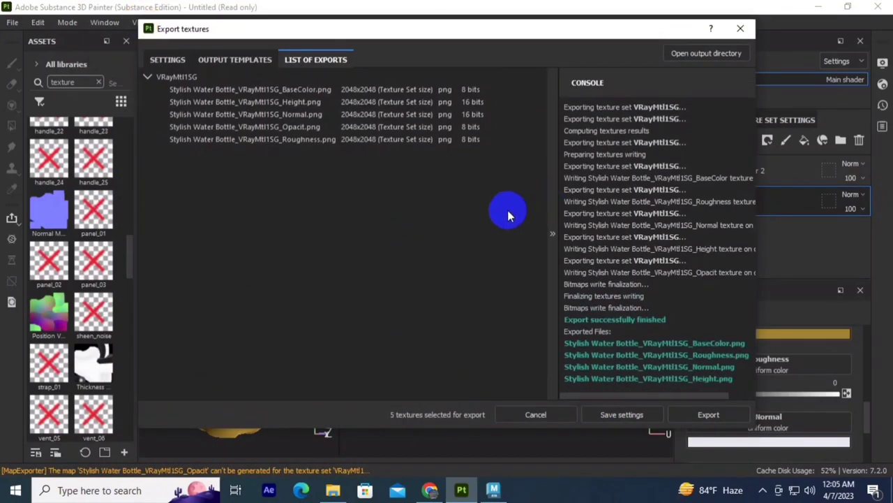
Step: Connect the BaseColor map to VRayMtl1's Diffuse via a File node and enable textured display (6)
{"action": "left_click", "coordinate": [493, 490]}
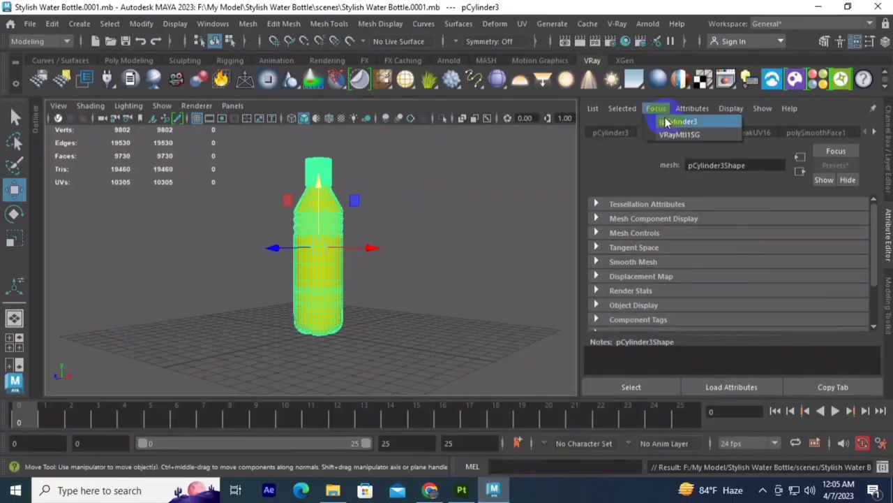
{"action": "left_click", "coordinate": [858, 280]}
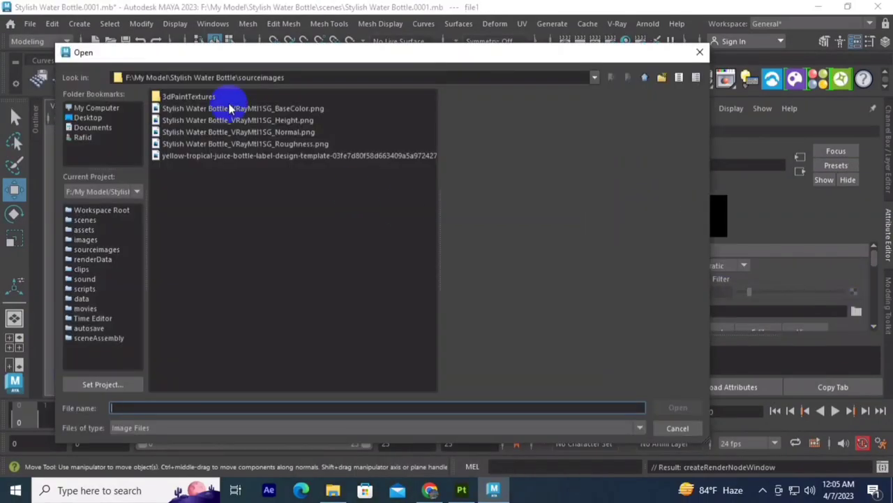
{"action": "double_click", "coordinate": [229, 108]}
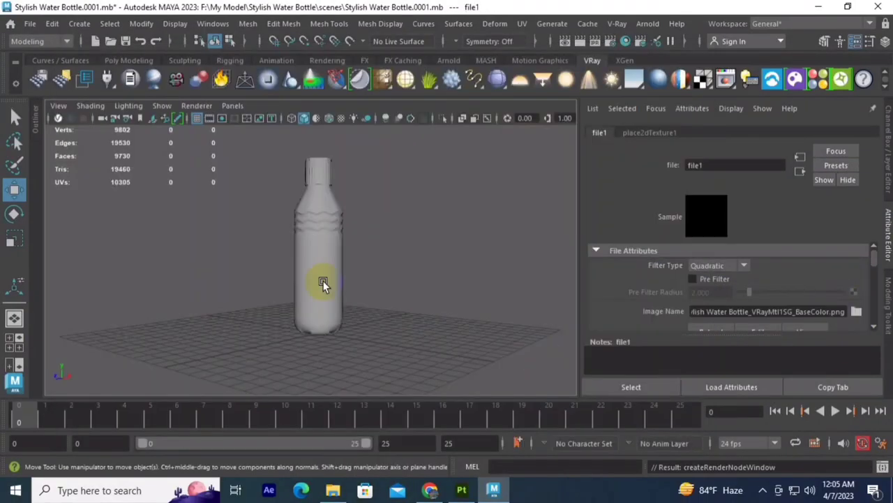
{"action": "key", "text": "6"}
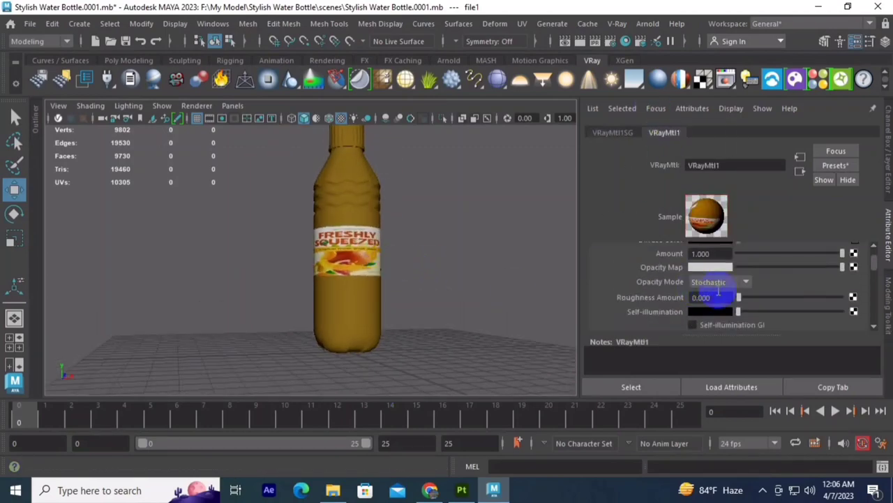
{"action": "left_click", "coordinate": [853, 267]}
{"action": "left_click", "coordinate": [410, 416]}
{"action": "left_click", "coordinate": [857, 311]}
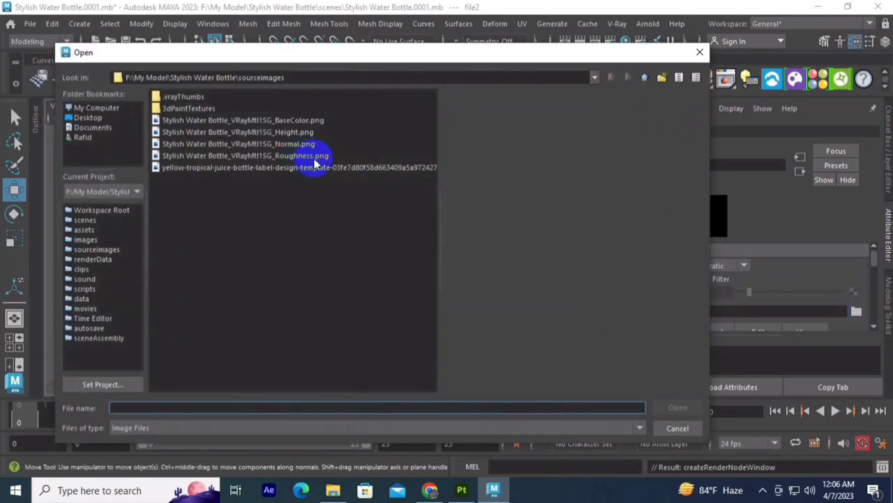
{"action": "double_click", "coordinate": [319, 164]}
{"action": "left_click", "coordinate": [656, 108]}
{"action": "left_click", "coordinate": [669, 135]}
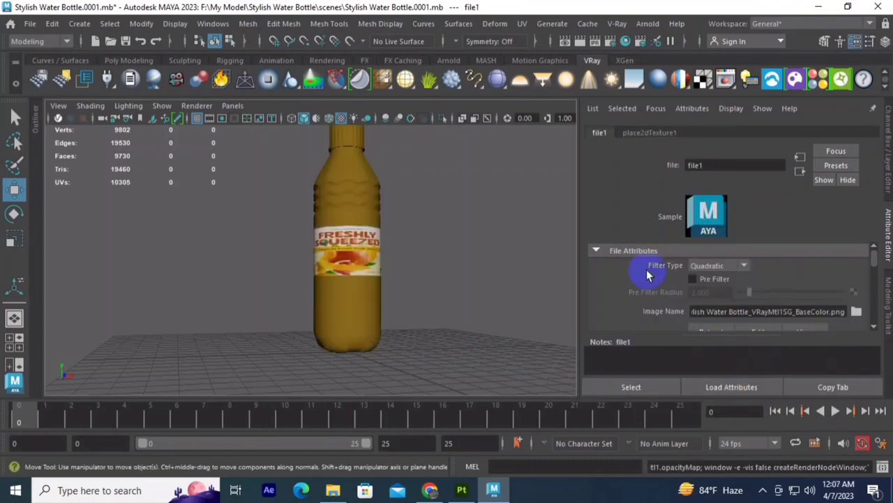
Step: Check the base colour map's colour space options and expand VRayMtl1's reflection settings
{"action": "scroll", "coordinate": [737, 278], "scroll_direction": "down", "scroll_amount": 2}
{"action": "left_click", "coordinate": [631, 132]}
{"action": "left_click", "coordinate": [834, 309]}
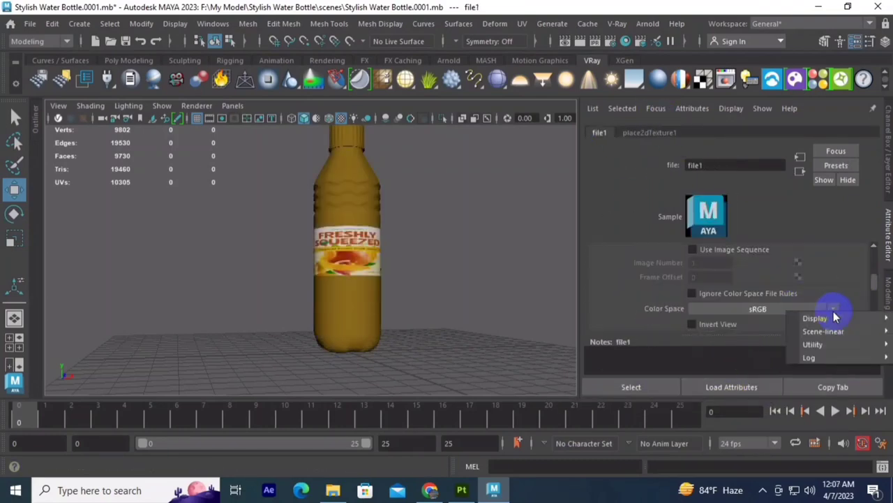
{"action": "left_click", "coordinate": [656, 108]}
{"action": "left_click", "coordinate": [670, 139]}
{"action": "scroll", "coordinate": [633, 303], "scroll_direction": "down", "scroll_amount": 3}
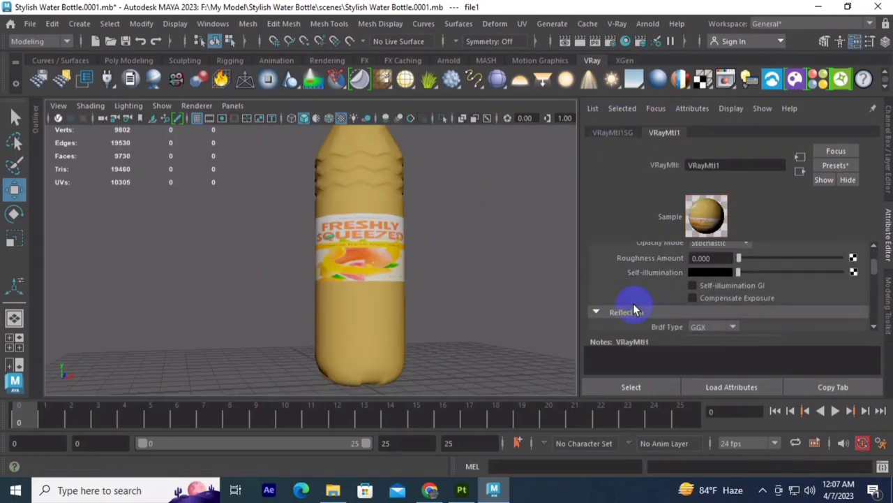
{"action": "scroll", "coordinate": [633, 303], "scroll_direction": "down", "scroll_amount": 2}
{"action": "scroll", "coordinate": [694, 300], "scroll_direction": "up", "scroll_amount": 2}
Step: Connect the Roughness map to Reflection Roughness through a new File node
{"action": "left_click", "coordinate": [854, 253]}
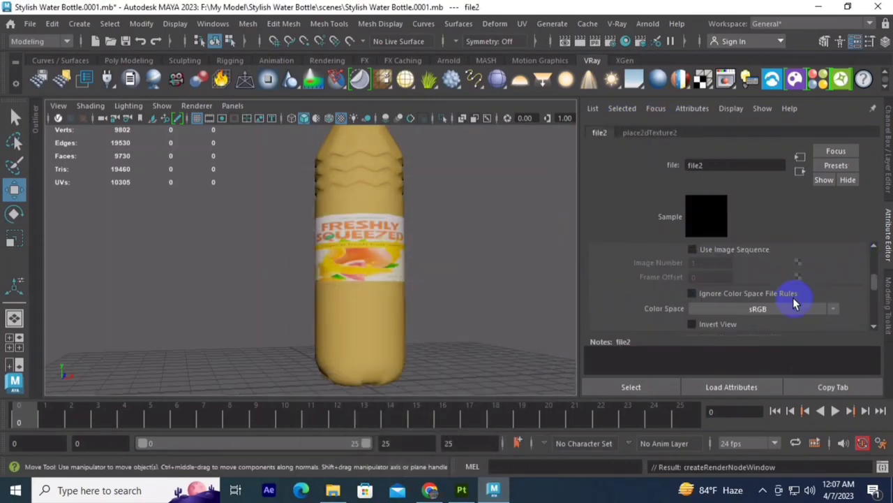
{"action": "left_click", "coordinate": [856, 272]}
{"action": "double_click", "coordinate": [246, 156]}
{"action": "scroll", "coordinate": [379, 279], "scroll_direction": "down", "scroll_amount": 5}
{"action": "scroll", "coordinate": [455, 272], "scroll_direction": "up", "scroll_amount": 5}
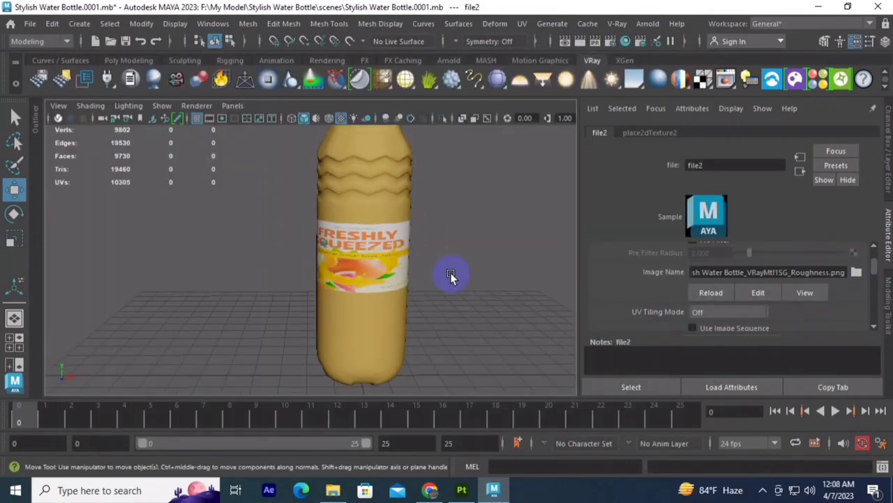
{"action": "left_click", "coordinate": [656, 108]}
{"action": "left_click", "coordinate": [662, 135]}
{"action": "scroll", "coordinate": [642, 302], "scroll_direction": "down", "scroll_amount": 3}
{"action": "scroll", "coordinate": [642, 301], "scroll_direction": "down", "scroll_amount": 2}
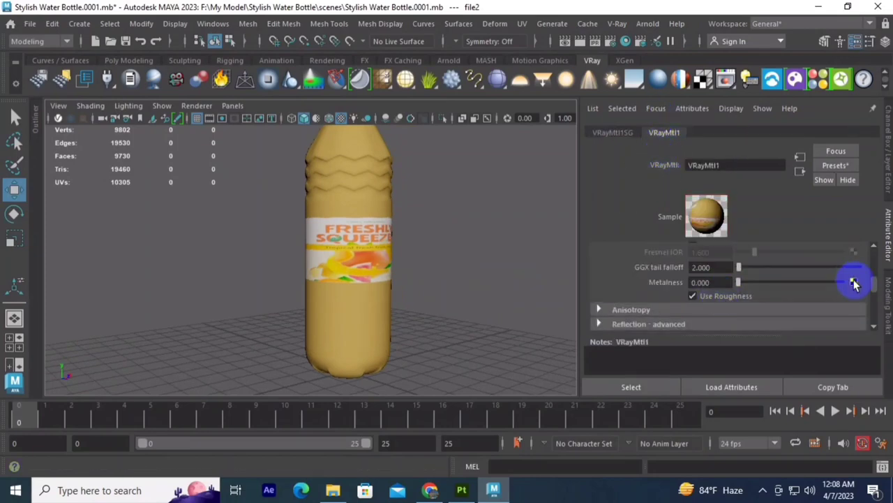
{"action": "scroll", "coordinate": [664, 293], "scroll_direction": "down", "scroll_amount": 3}
{"action": "scroll", "coordinate": [668, 295], "scroll_direction": "down", "scroll_amount": 3}
{"action": "scroll", "coordinate": [698, 293], "scroll_direction": "down", "scroll_amount": 3}
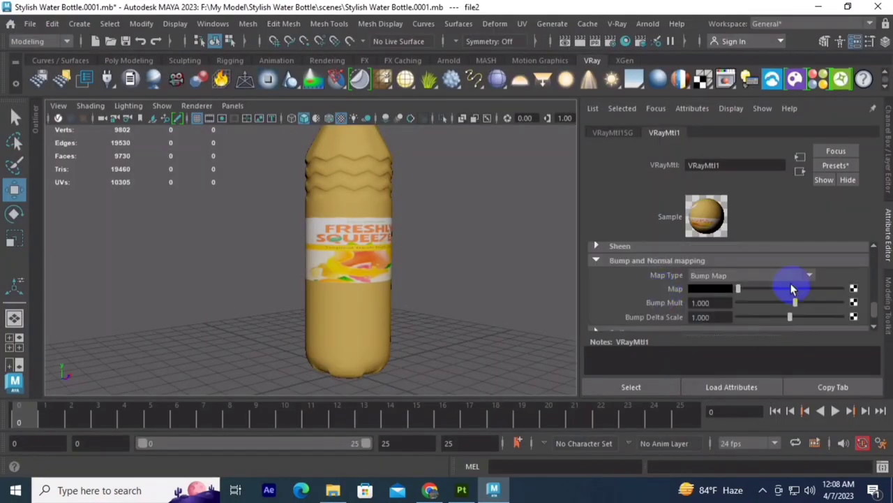
Step: Set bump mapping to a tangent-space normal map and load the Normal map file into it
{"action": "left_click", "coordinate": [768, 274]}
{"action": "left_click", "coordinate": [767, 289]}
{"action": "left_click", "coordinate": [855, 292]}
{"action": "left_click", "coordinate": [858, 271]}
{"action": "left_click", "coordinate": [309, 146]}
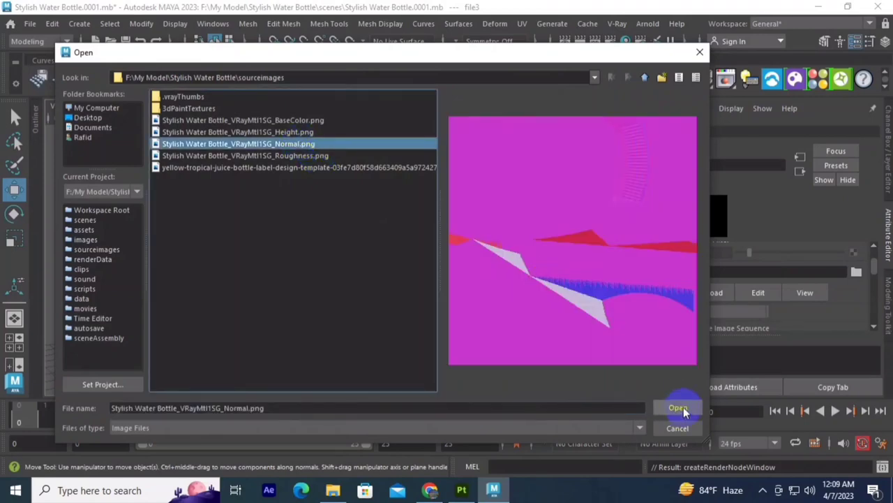
{"action": "left_click", "coordinate": [681, 412]}
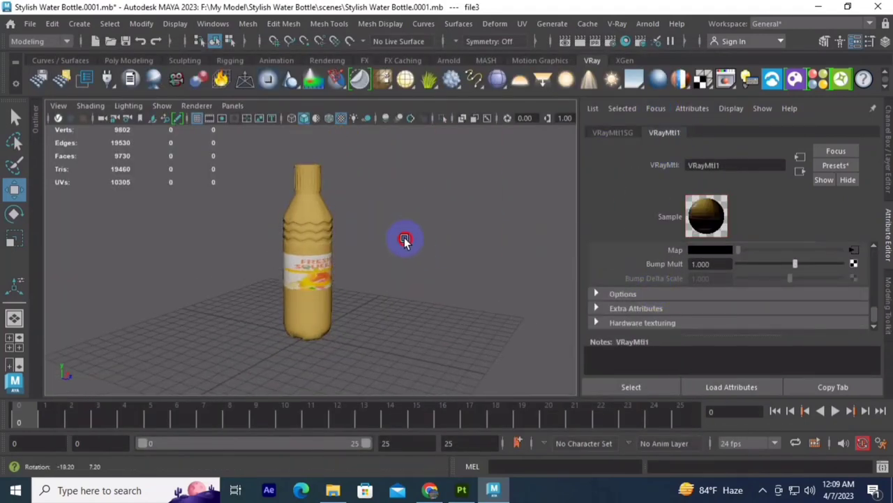
{"action": "key", "text": "ctrl+a"}
Step: Set the render resolution to the HD 1080 preset in Render Settings
{"action": "left_click", "coordinate": [795, 79]}
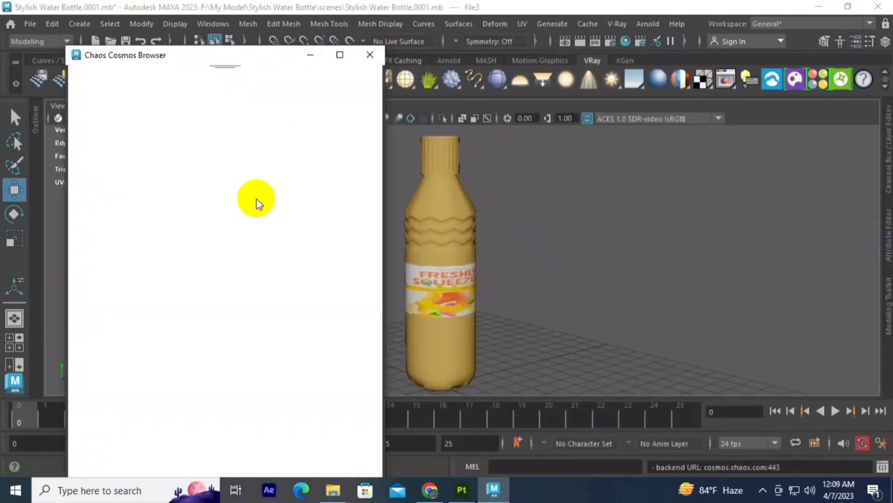
{"action": "left_click", "coordinate": [370, 54]}
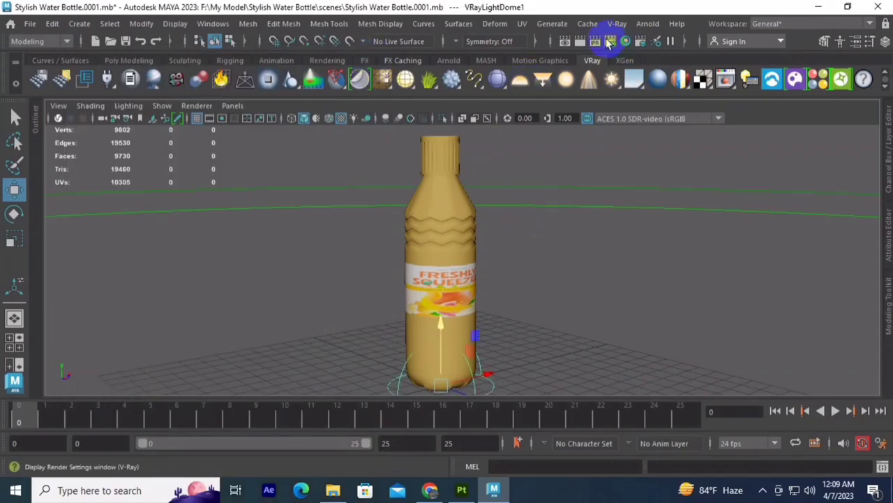
{"action": "left_click", "coordinate": [609, 42]}
{"action": "scroll", "coordinate": [509, 209], "scroll_direction": "down", "scroll_amount": 5}
{"action": "left_click", "coordinate": [578, 303]}
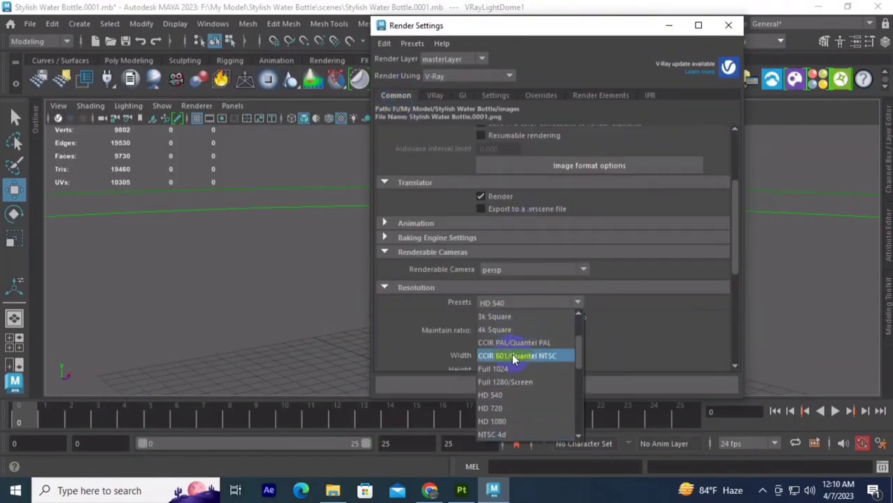
{"action": "left_click", "coordinate": [492, 421]}
{"action": "left_click", "coordinate": [545, 384]}
Step: Create a new camera, look through it and frame the bottle
{"action": "left_click", "coordinate": [78, 23]}
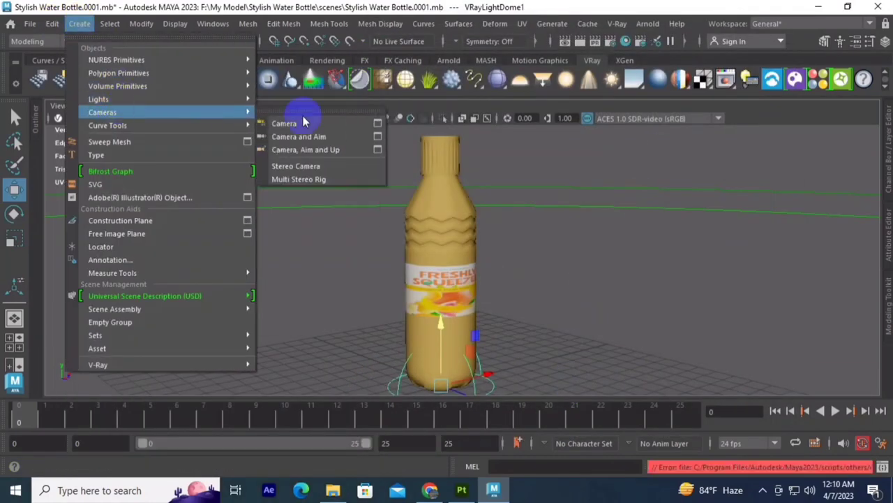
{"action": "left_click", "coordinate": [302, 122]}
{"action": "left_click", "coordinate": [233, 105]}
{"action": "left_click", "coordinate": [384, 120]}
{"action": "scroll", "coordinate": [542, 216], "scroll_direction": "down", "scroll_amount": 5}
{"action": "scroll", "coordinate": [528, 279], "scroll_direction": "up", "scroll_amount": 3}
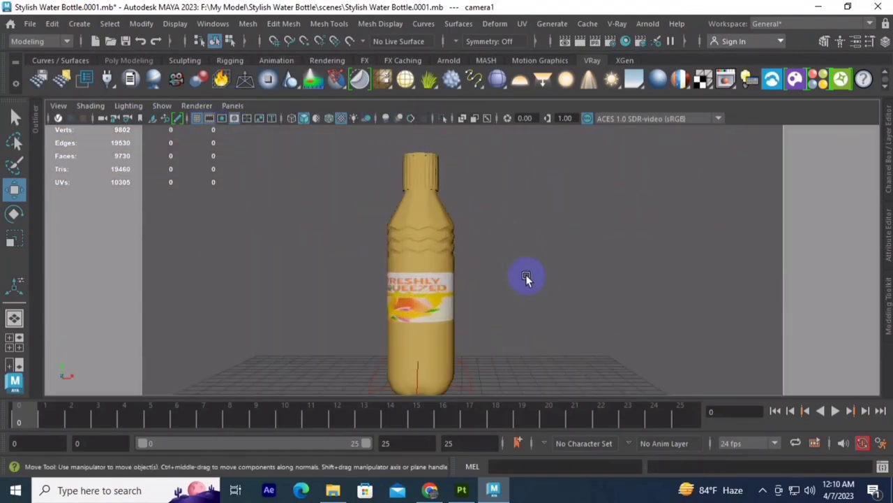
{"action": "scroll", "coordinate": [526, 277], "scroll_direction": "down", "scroll_amount": 2}
{"action": "left_click", "coordinate": [127, 61]}
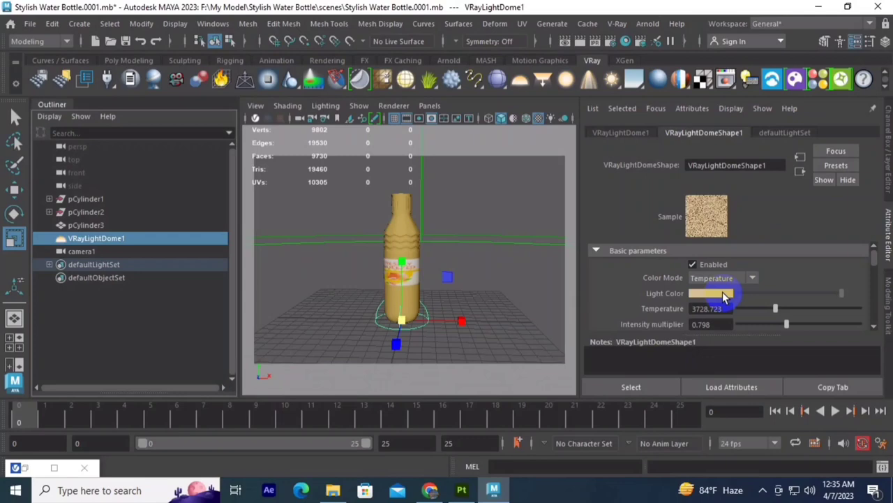
Step: Set the VRayLightDomeShape1 colour back to white and re-render the bottle in V-Ray
{"action": "left_click_drag", "start_coordinate": [726, 293], "coordinate": [758, 272]}
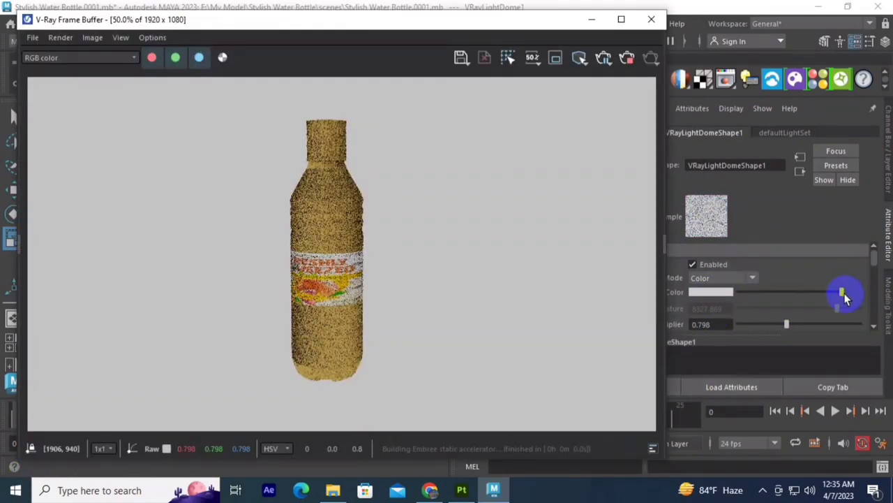
{"action": "left_click_drag", "start_coordinate": [840, 292], "coordinate": [745, 293]}
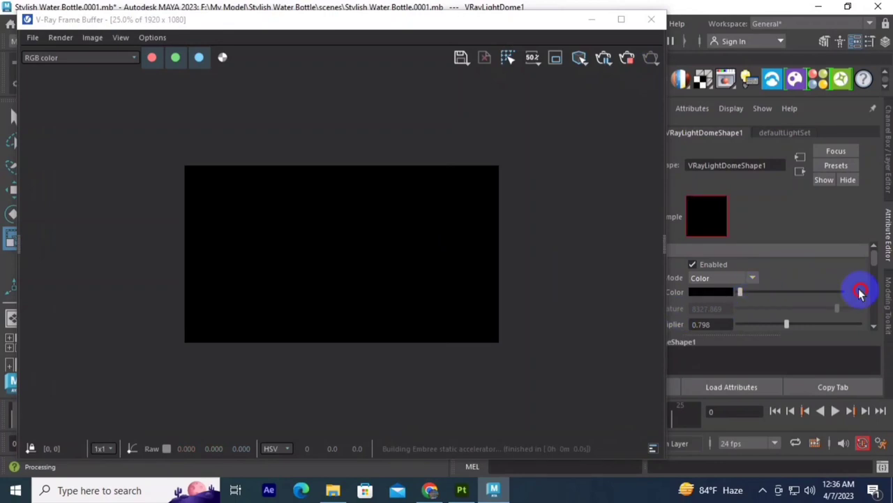
{"action": "left_click", "coordinate": [841, 292]}
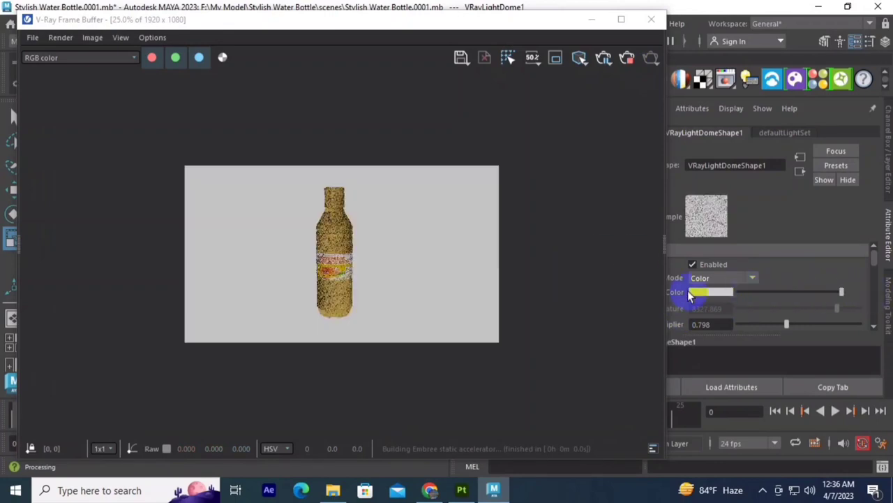
{"action": "left_click", "coordinate": [628, 60]}
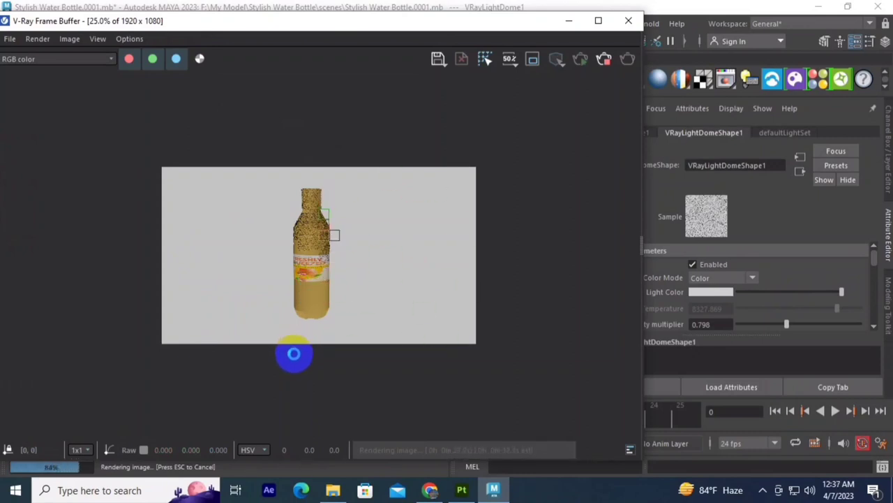
Step: Save the finished render from the V-Ray Frame Buffer as an image file
{"action": "double_click", "coordinate": [318, 9]}
{"action": "left_click", "coordinate": [712, 41]}
{"action": "left_click", "coordinate": [220, 428]}
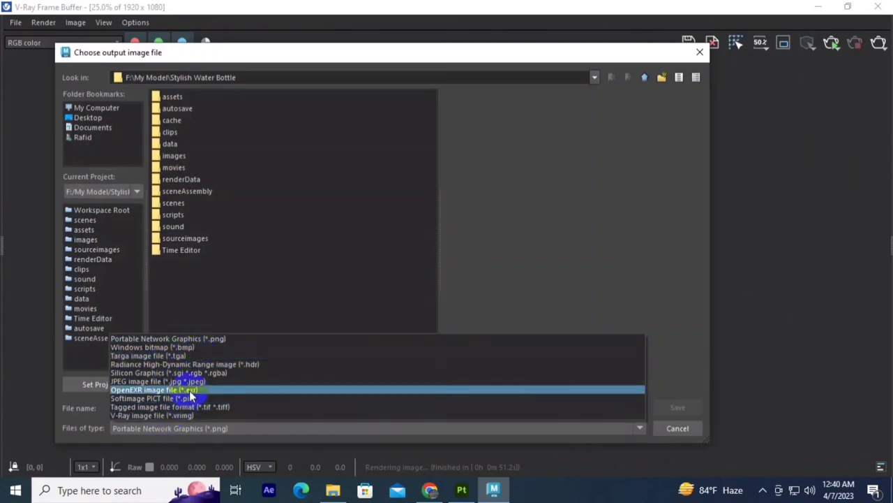
{"action": "left_click", "coordinate": [157, 381]}
{"action": "left_click", "coordinate": [677, 407]}
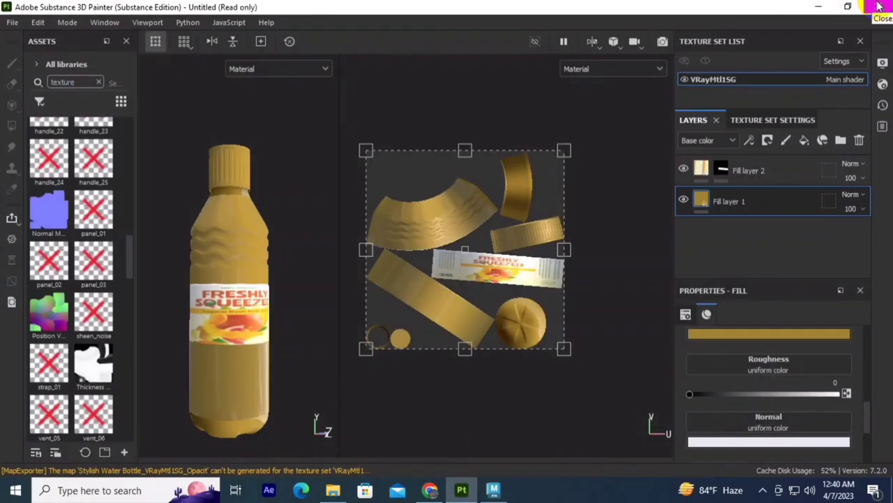
Step: Close Painter, saving the project as 'Sd' in the Stylish Water Bottle folder
{"action": "left_click", "coordinate": [879, 6]}
{"action": "left_click", "coordinate": [329, 259]}
{"action": "double_click", "coordinate": [179, 165]}
{"action": "scroll", "coordinate": [175, 201], "scroll_direction": "down", "scroll_amount": 5}
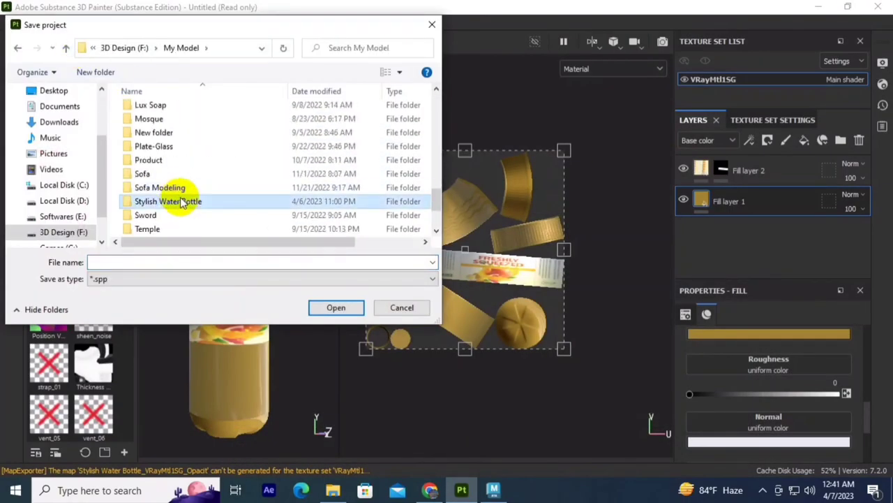
{"action": "double_click", "coordinate": [181, 201]}
{"action": "type", "text": "Sd"}
{"action": "key", "text": "Return"}
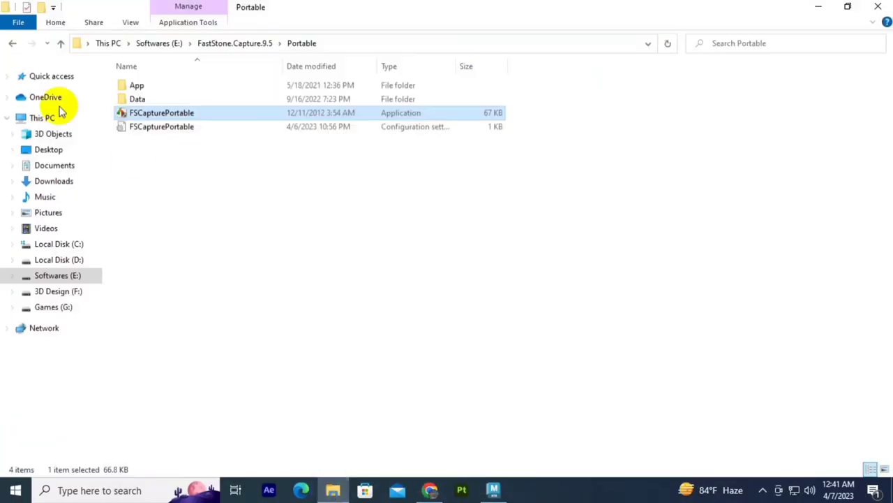
Step: Open the rendered image from the images\tmp folder for viewing
{"action": "left_click", "coordinate": [58, 292]}
{"action": "double_click", "coordinate": [150, 154]}
{"action": "double_click", "coordinate": [140, 119]}
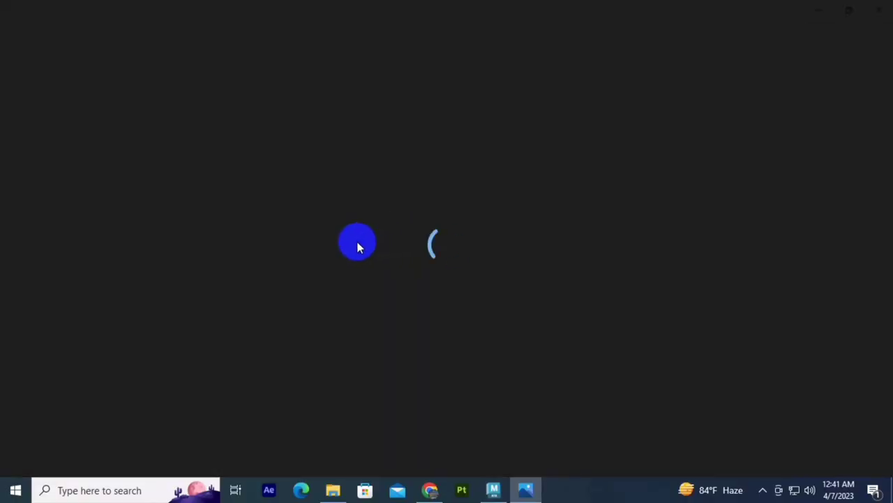